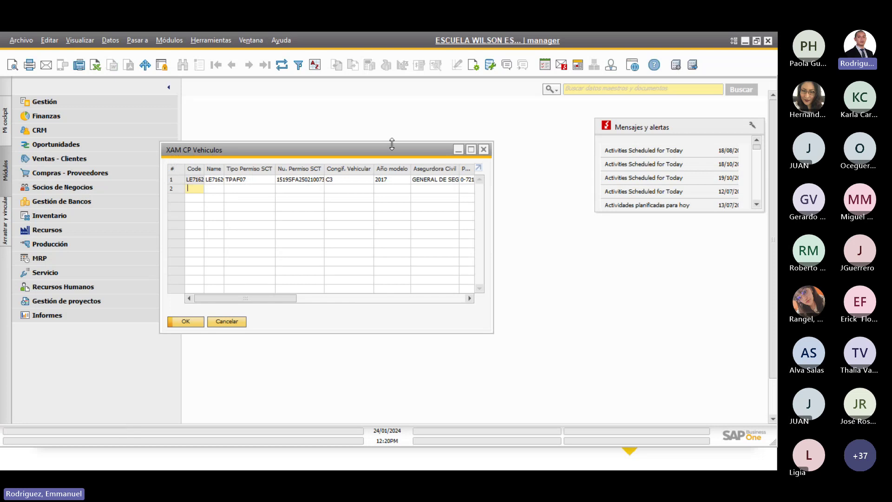
# - Close the XAM CP Vehiculos table and open the user-defined table XAM CP Distancia almacenes
pyautogui.click(483, 150)
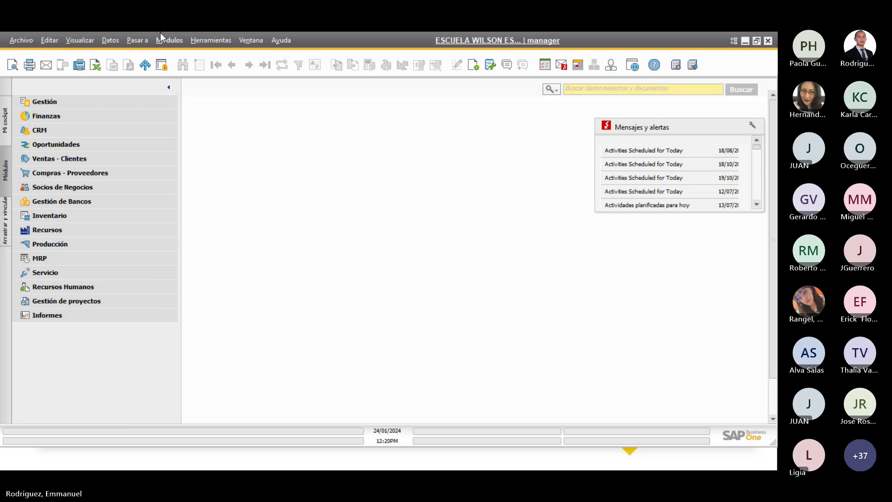
pyautogui.click(221, 42)
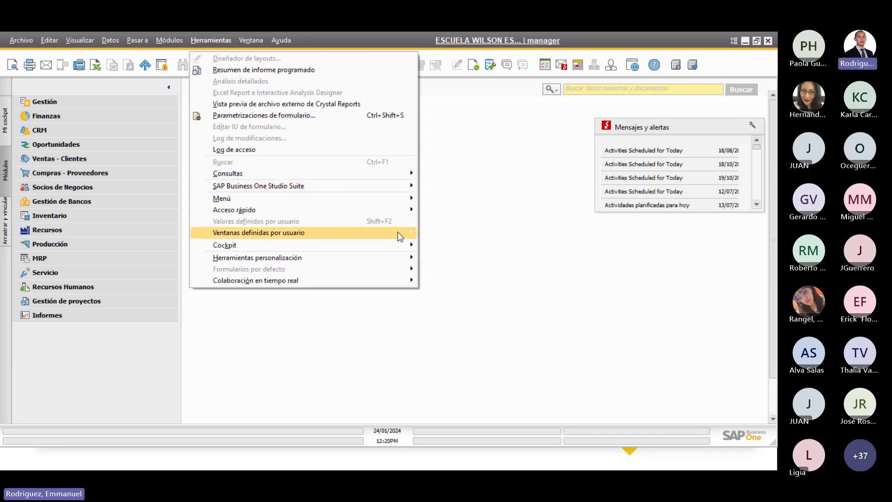
pyautogui.moveTo(398, 232)
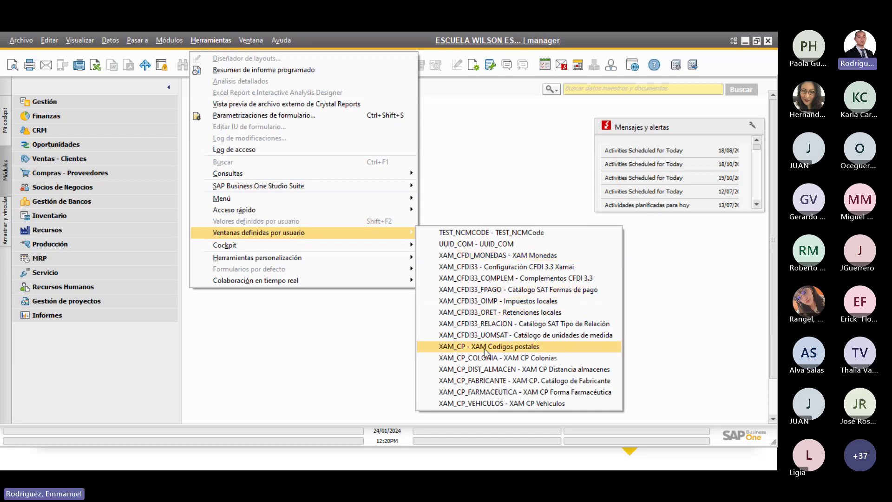
pyautogui.click(501, 372)
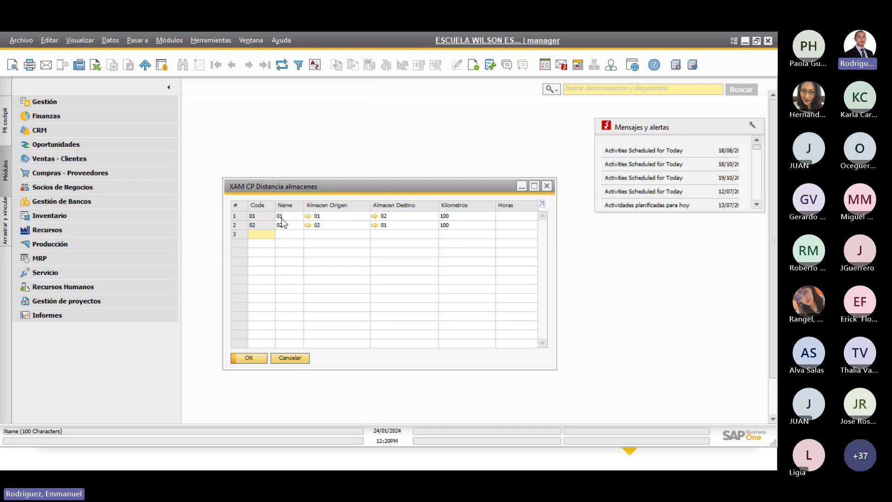
# - Review the origin warehouse, destination warehouse and kilometres of the first warehouse distance record
pyautogui.click(327, 216)
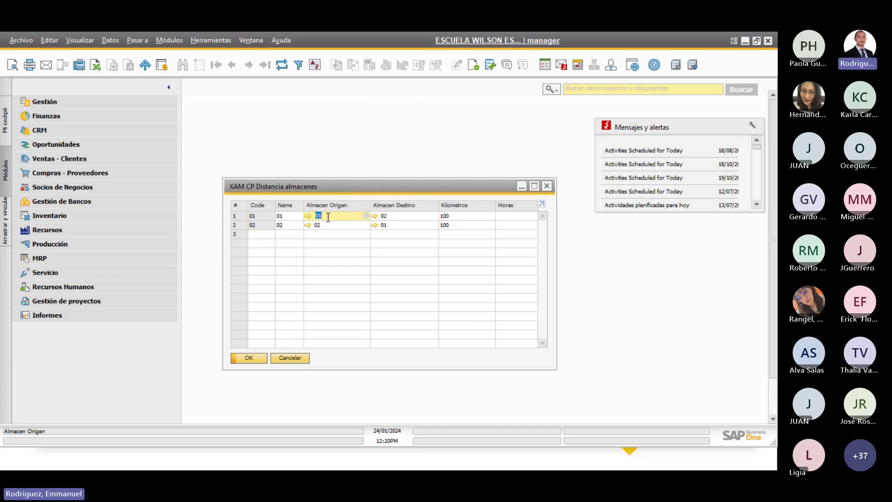
pyautogui.click(396, 217)
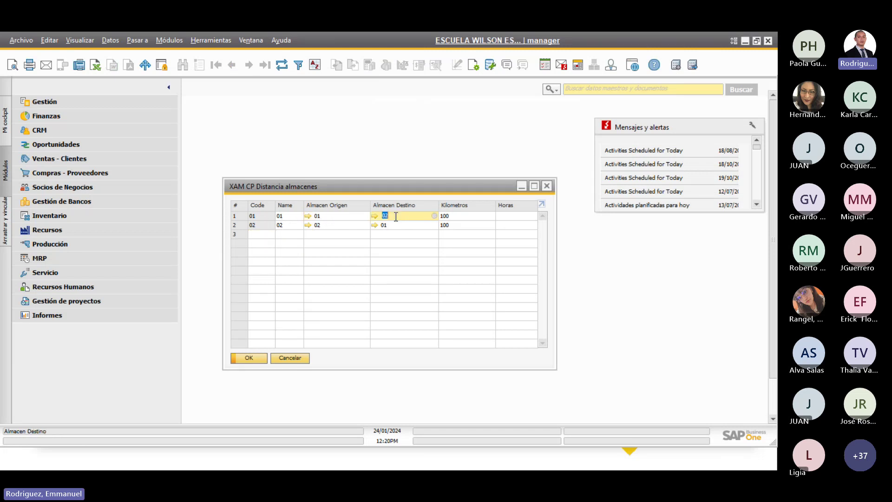
pyautogui.click(456, 216)
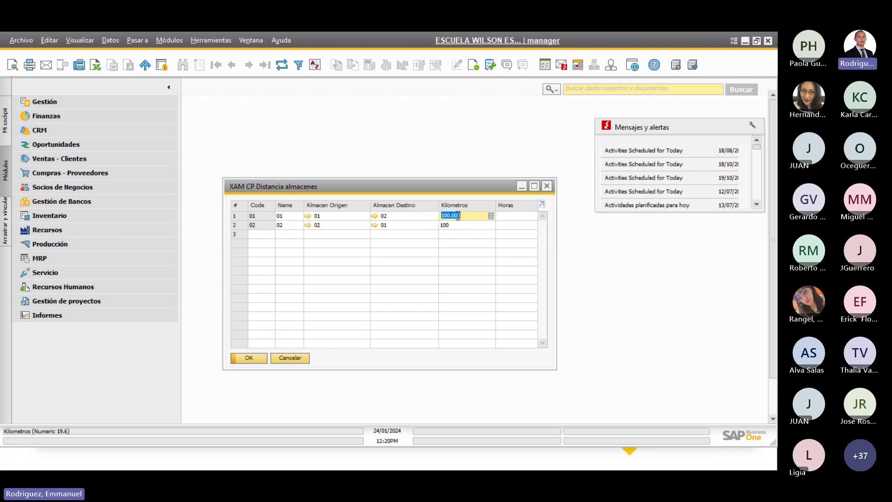
pyautogui.click(328, 217)
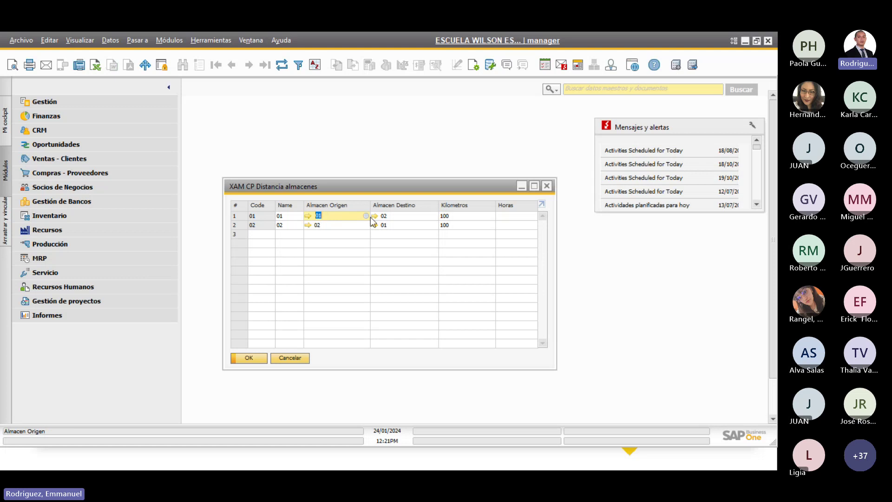
pyautogui.click(403, 218)
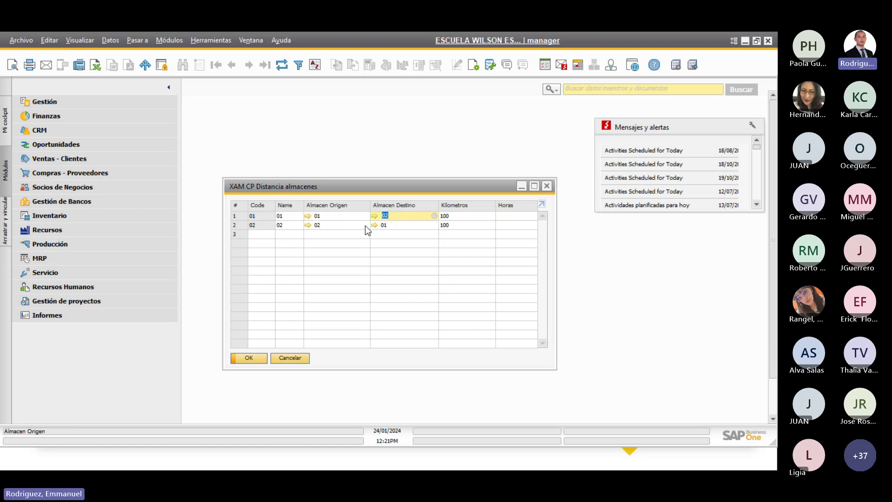
pyautogui.click(336, 214)
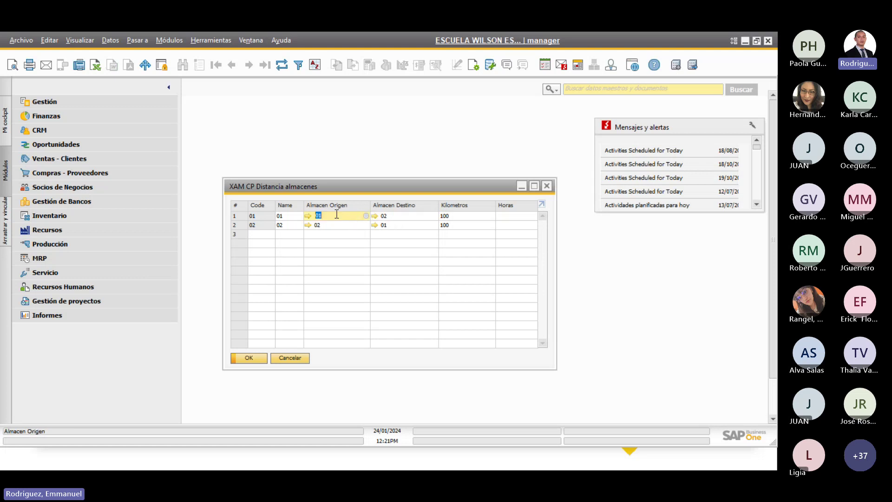
pyautogui.click(415, 216)
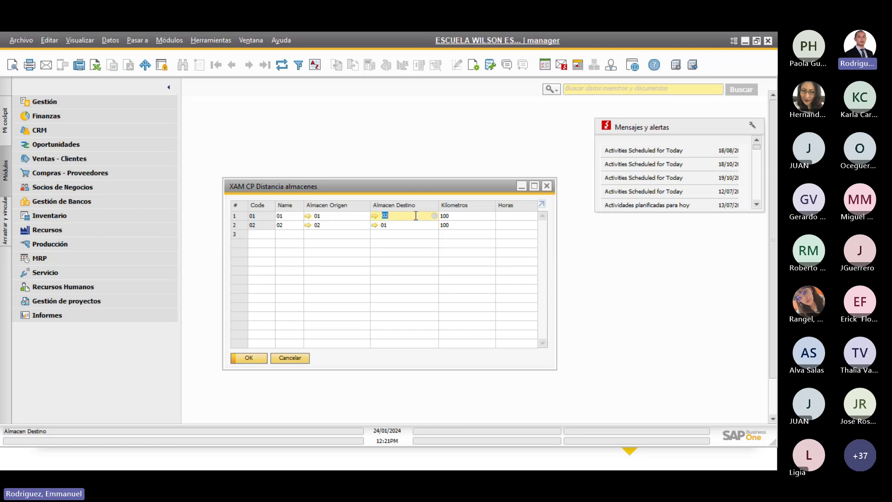
pyautogui.click(461, 215)
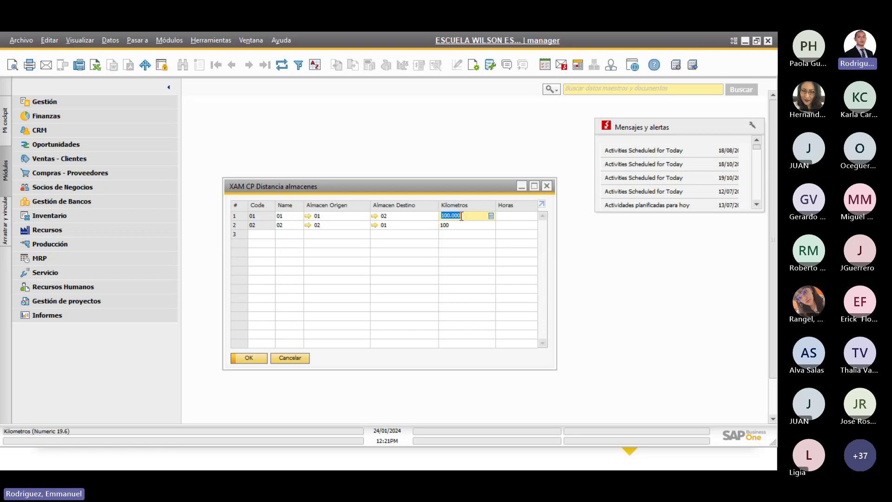
# - Review the second record's origin, destination and kilometres, compare both distances, and close the warehouse distance table without changes
pyautogui.click(343, 225)
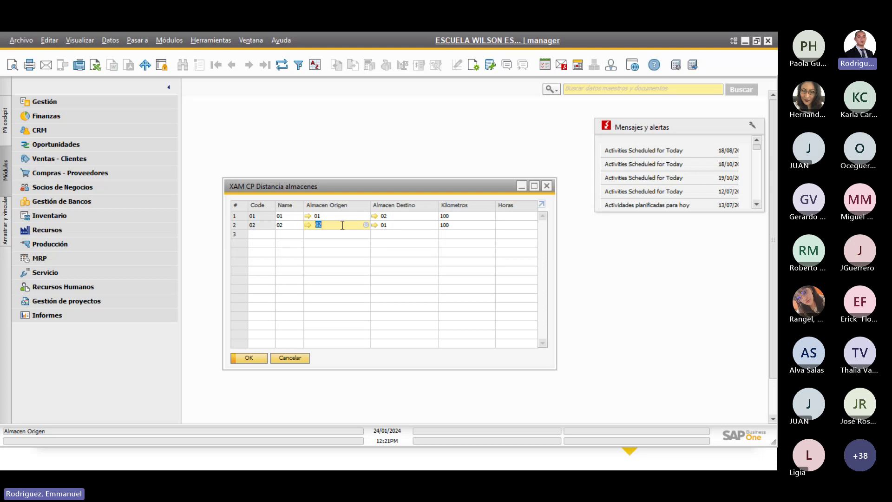
pyautogui.click(402, 224)
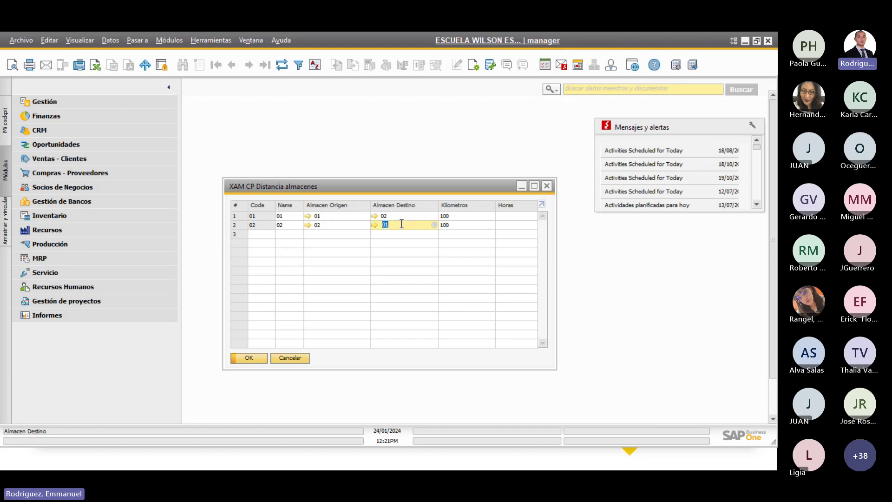
pyautogui.click(461, 226)
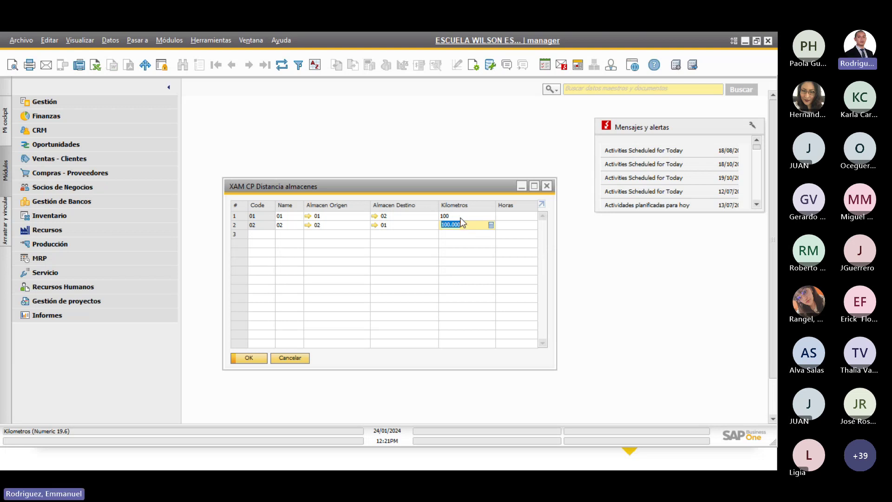
pyautogui.click(461, 216)
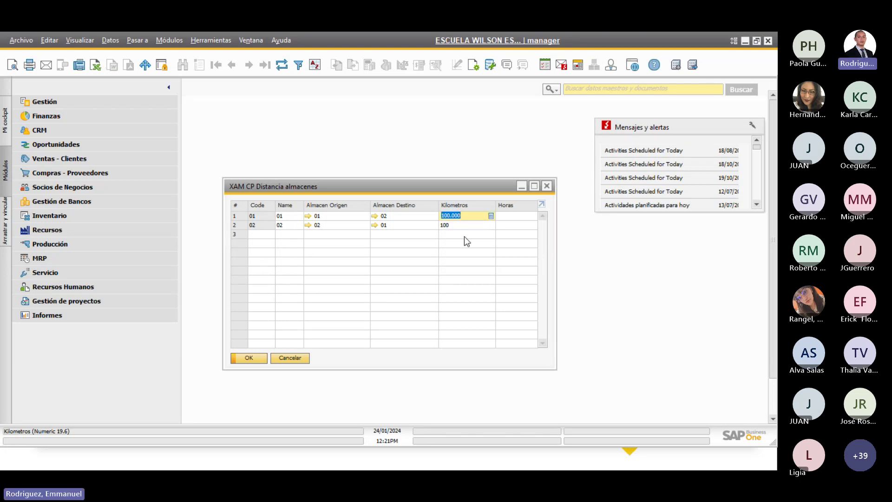
pyautogui.click(466, 226)
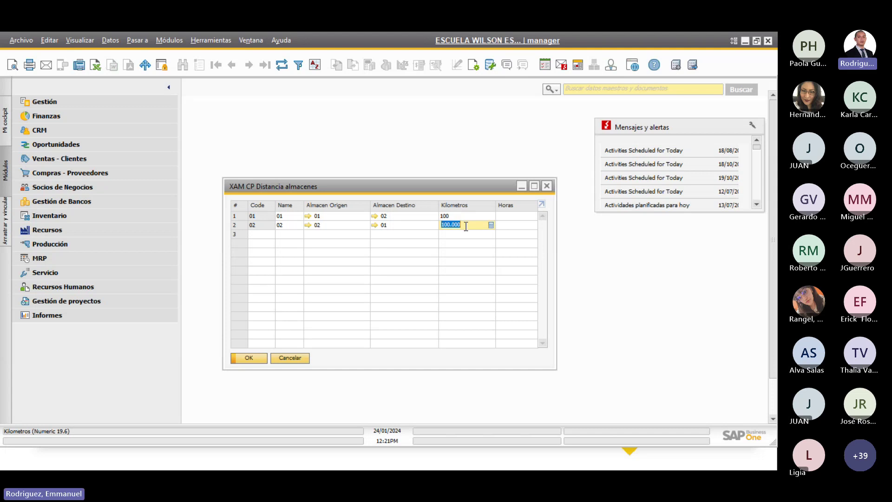
pyautogui.click(283, 359)
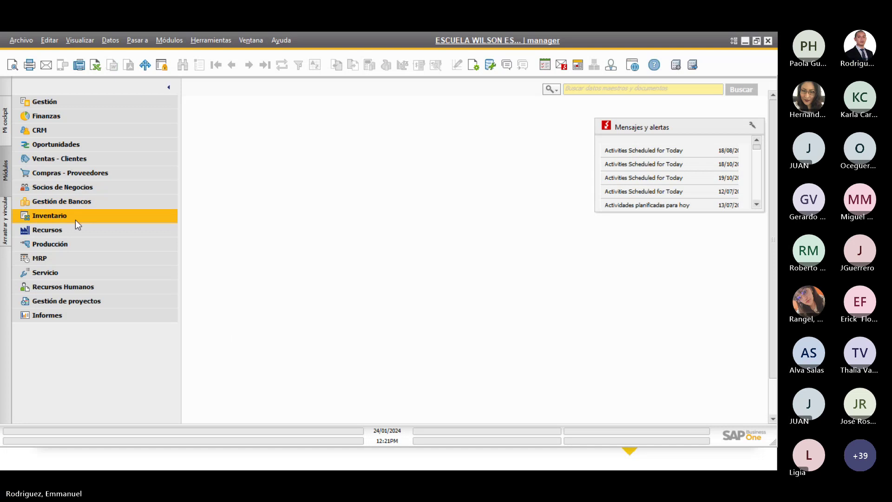
# - Open the business partner master data and look up the Cliente Mostrador record by its customer code
pyautogui.click(69, 188)
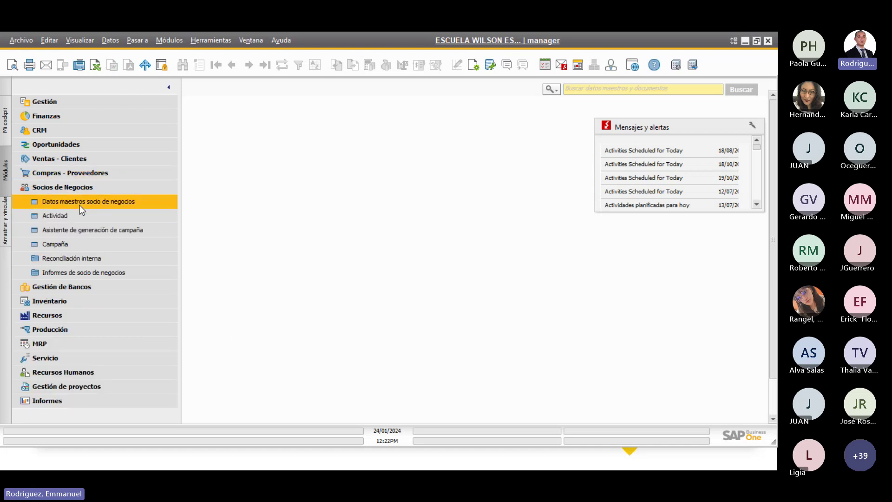
pyautogui.click(79, 205)
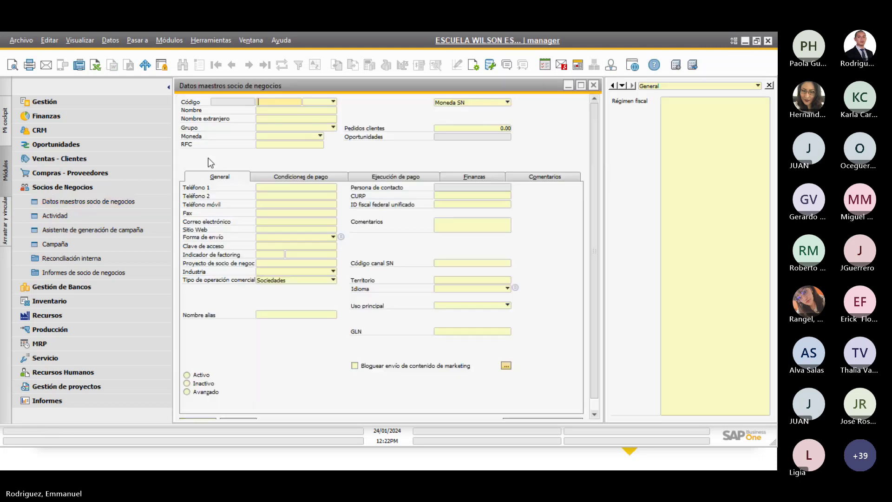
pyautogui.write('C')
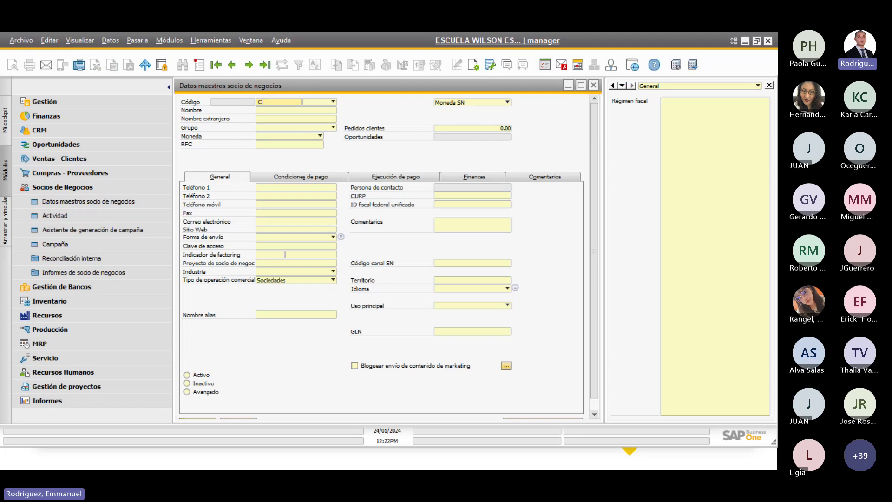
pyautogui.write('1111')
pyautogui.press('Return')
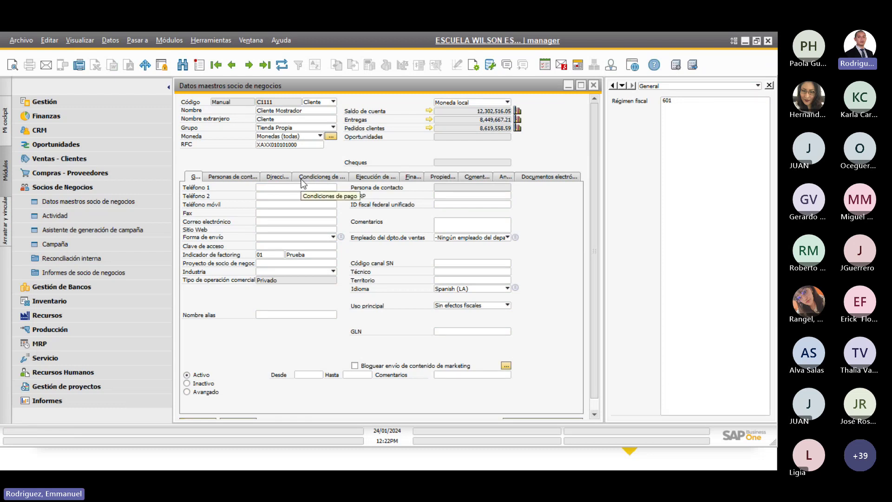
# - Examine the Colonia and Kilometros fields of the customer's Entrega delivery address
pyautogui.click(273, 178)
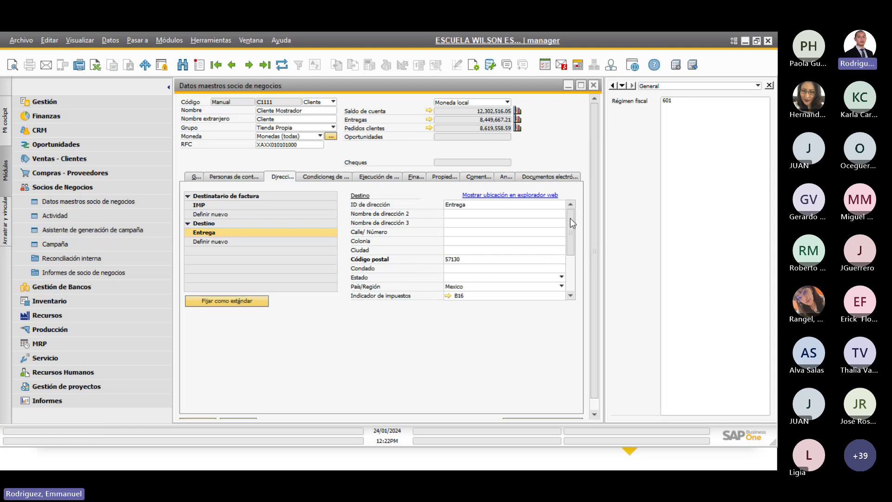
pyautogui.moveTo(570, 218); pyautogui.dragTo(570, 258)
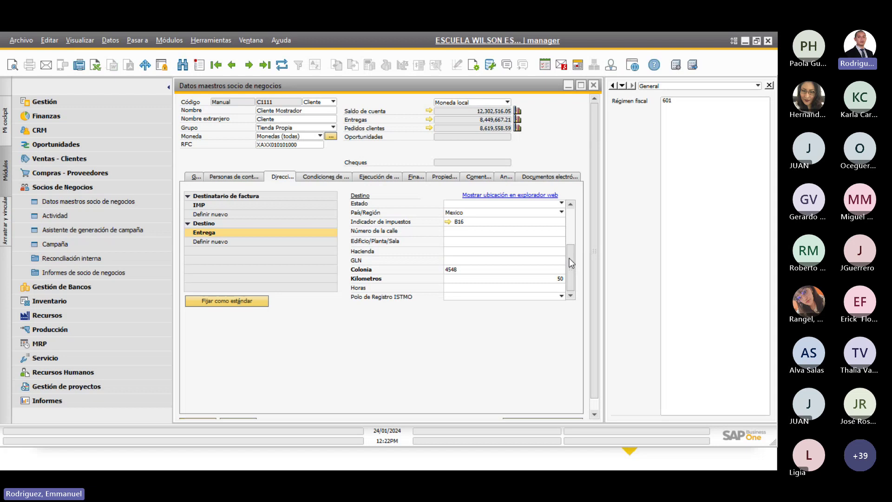
pyautogui.click(494, 270)
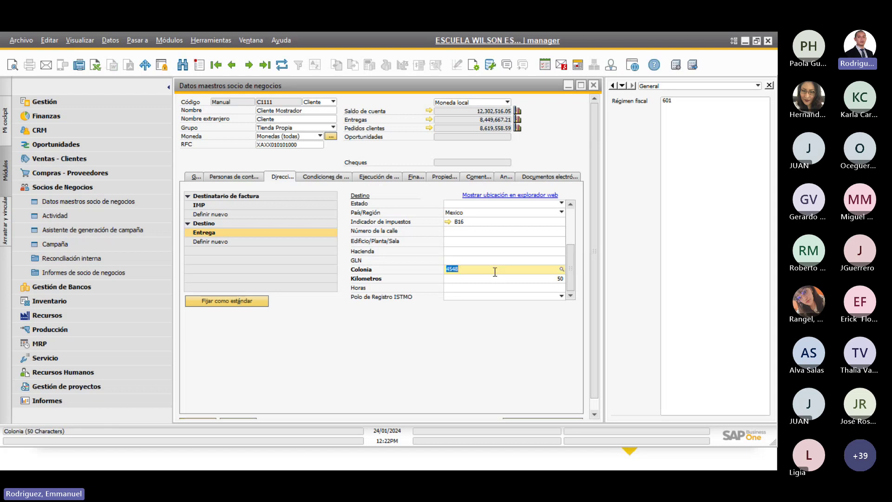
pyautogui.click(506, 278)
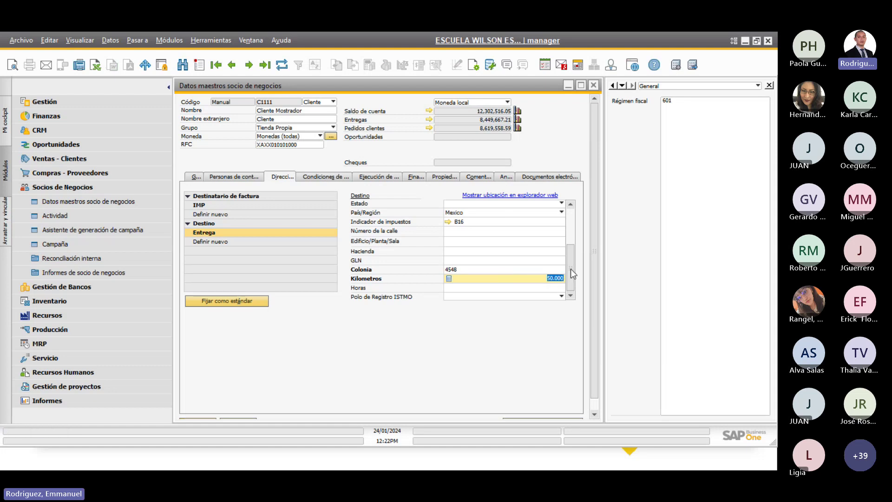
# - Set the Código postal of the Entrega delivery address to 55430
pyautogui.moveTo(570, 268); pyautogui.dragTo(569, 243)
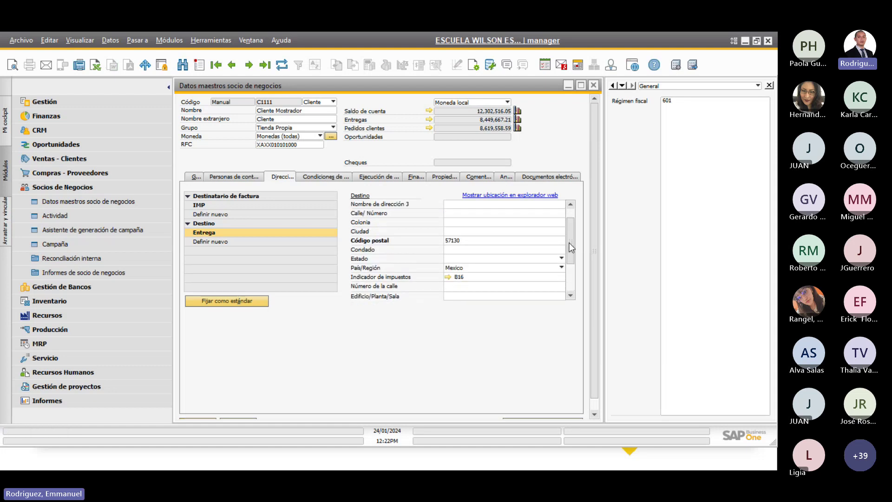
pyautogui.click(463, 240)
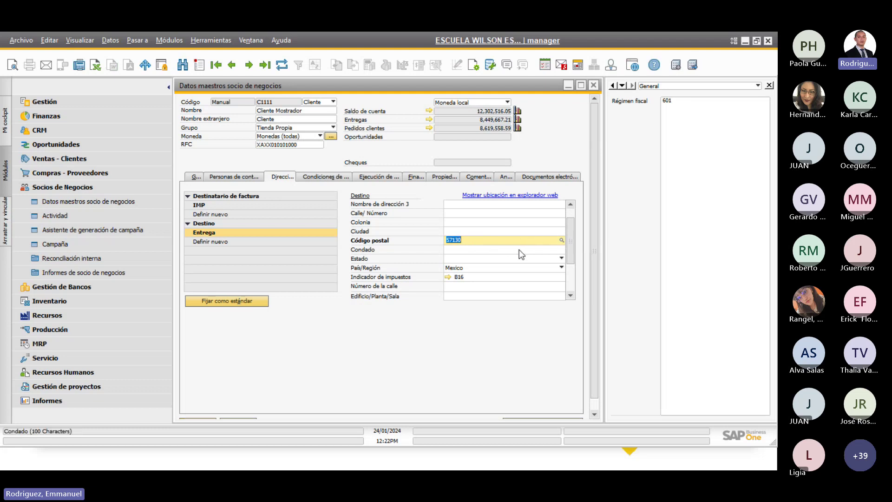
pyautogui.write('55430')
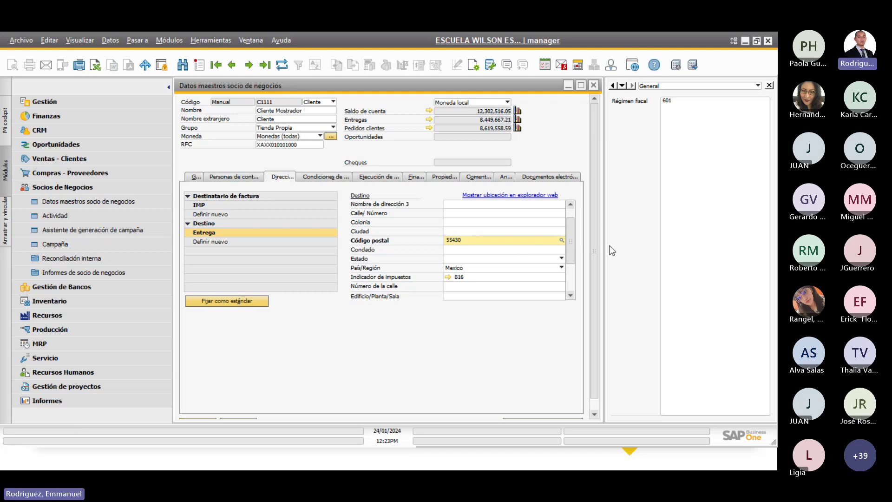
# - Open the list of available colonias for the Colonia field of the Entrega address
pyautogui.moveTo(572, 237); pyautogui.dragTo(573, 265)
pyautogui.click(557, 269)
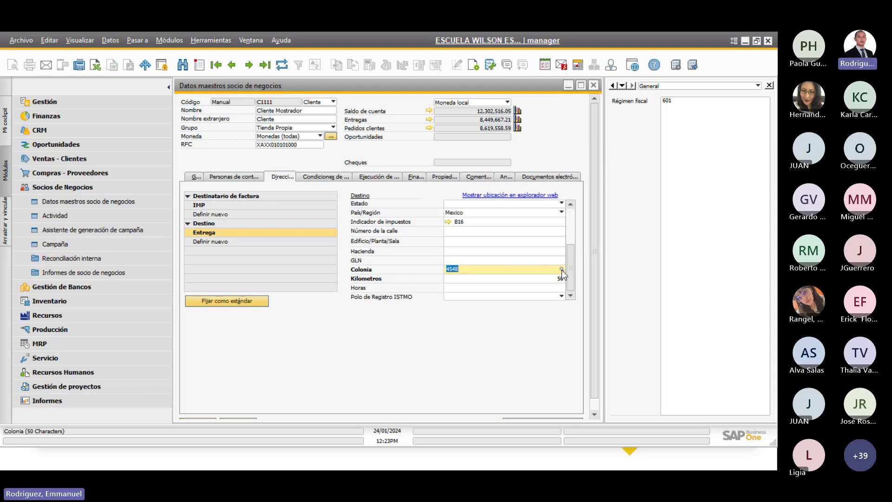
pyautogui.press('End')
pyautogui.click(562, 269)
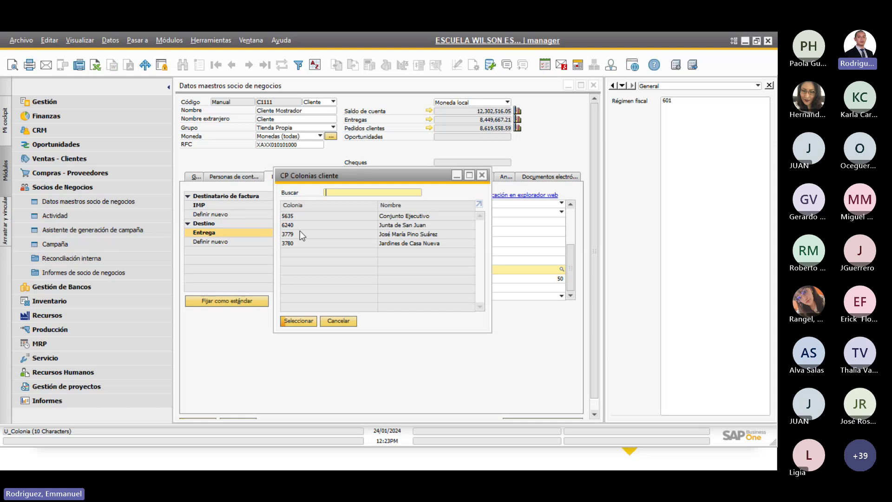
# - Switch to the CatalogosCartaPorte30 workbook in Excel
pyautogui.hotkey('alt', 'Tab')
pyautogui.press('Tab')
pyautogui.press('Tab')
pyautogui.press('Tab')
pyautogui.press('Tab')
pyautogui.press('Tab')
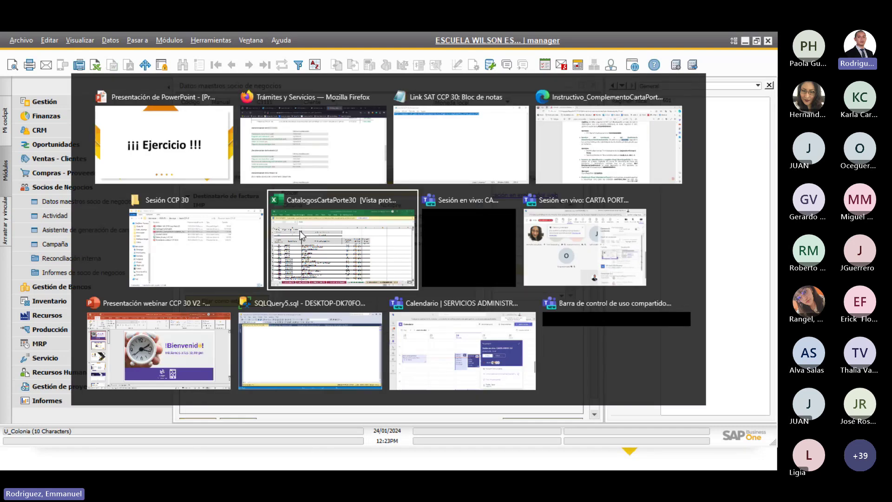
pyautogui.click(301, 236)
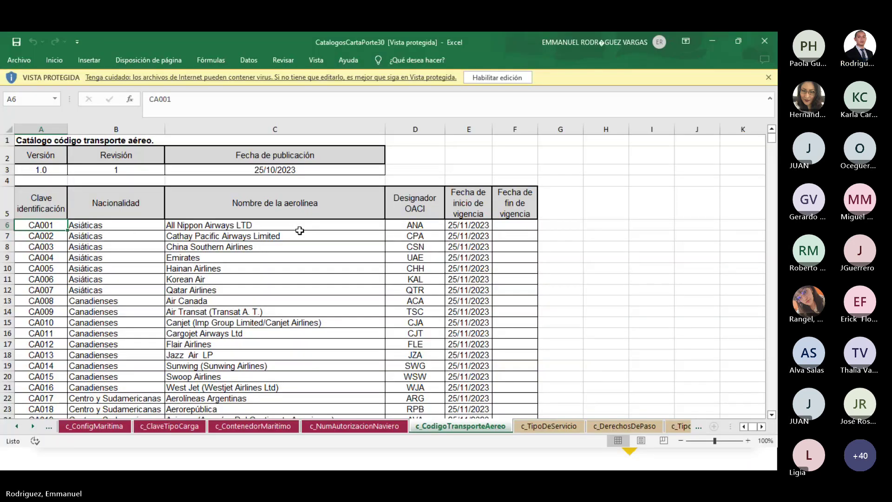
# - Open the c_Colonia_1 sheet of the catalogue workbook
pyautogui.click(17, 426)
pyautogui.click(17, 426)
pyautogui.click(18, 426)
pyautogui.click(19, 426)
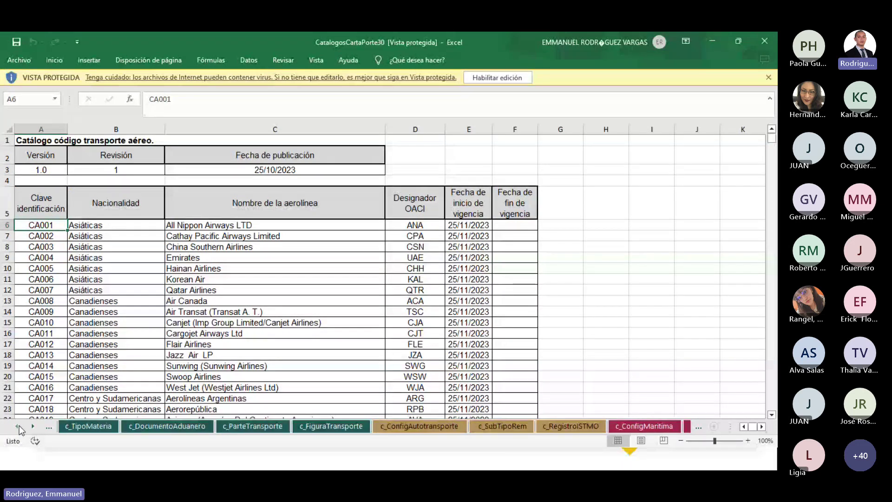
pyautogui.click(19, 425)
pyautogui.click(19, 426)
pyautogui.click(18, 425)
pyautogui.click(18, 425)
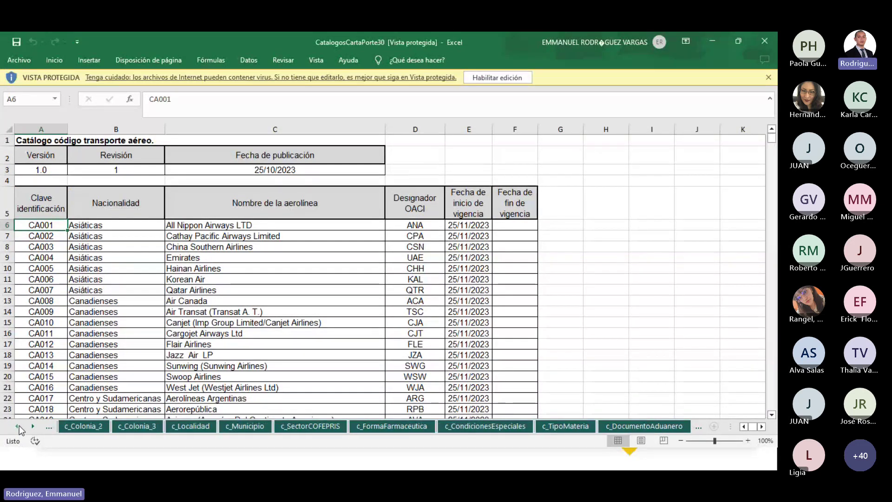
pyautogui.click(19, 425)
pyautogui.click(87, 427)
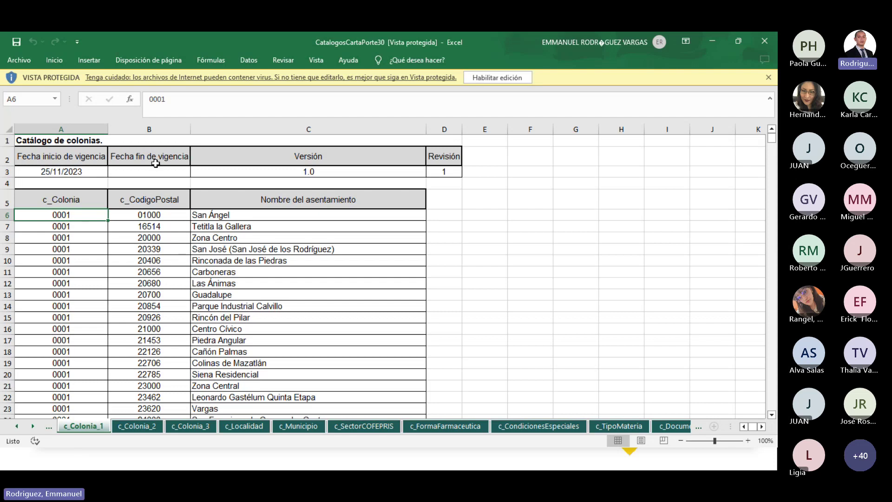
# - Examine the c_CodigoPostal and c_Colonia columns and how the first entries relate postal codes to colonias
pyautogui.click(152, 129)
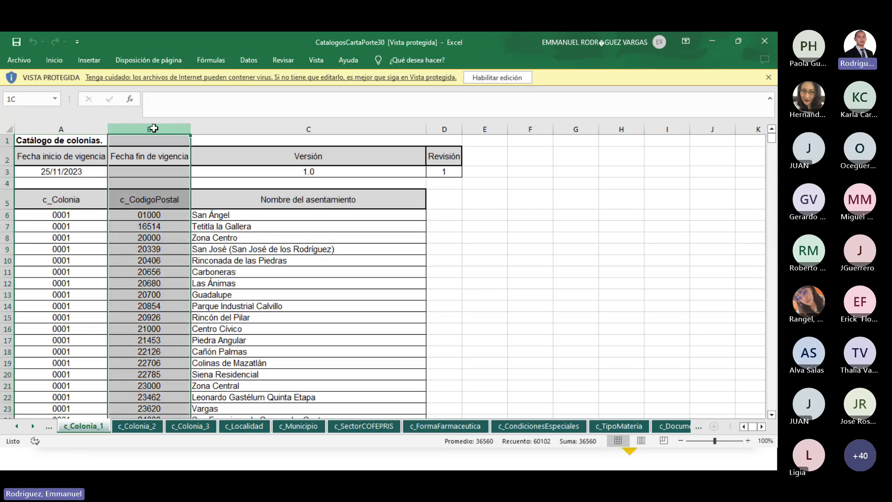
pyautogui.click(135, 228)
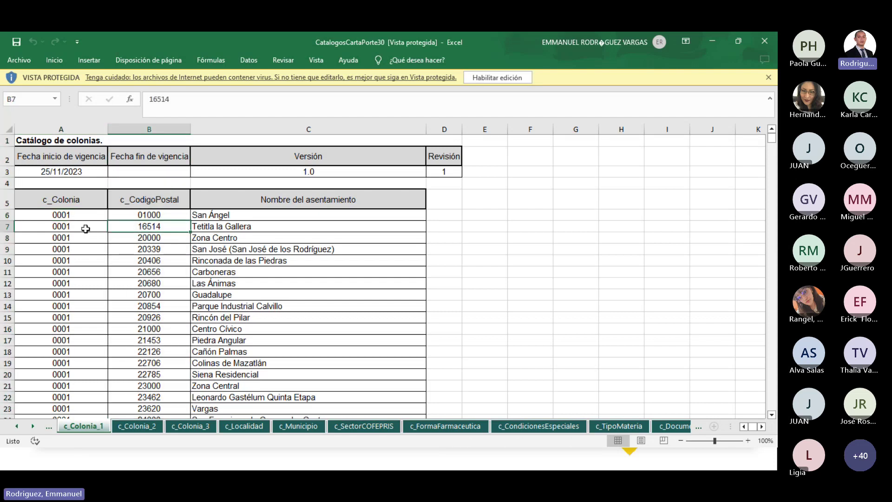
pyautogui.click(59, 216)
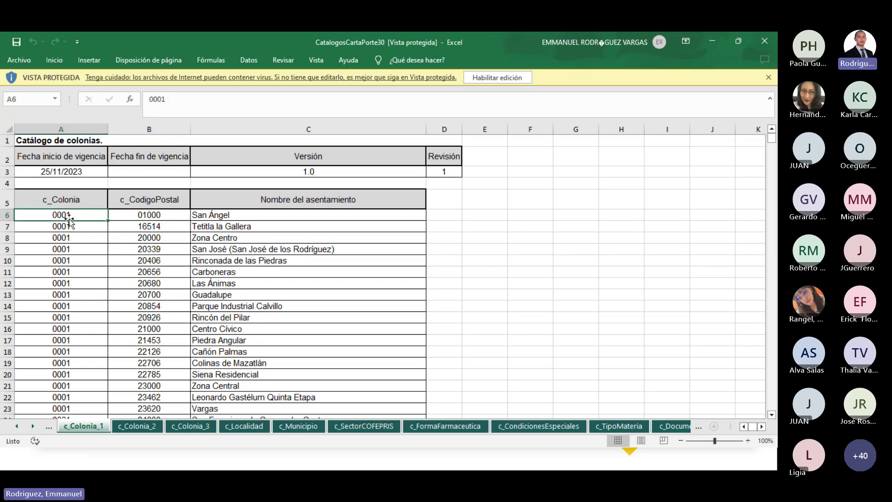
pyautogui.click(126, 214)
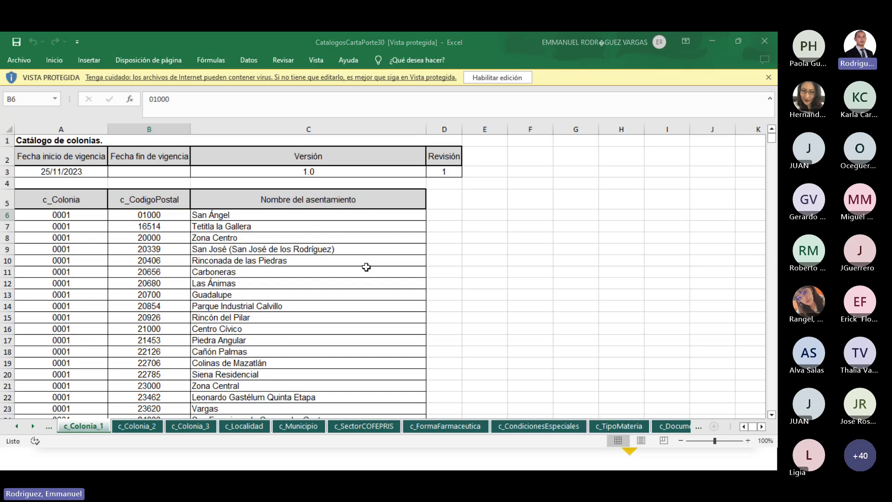
# - Switch to SAP Business One, dismiss the colonia list and close the customer record without saving the modifications
pyautogui.hotkey('alt', 'Tab')
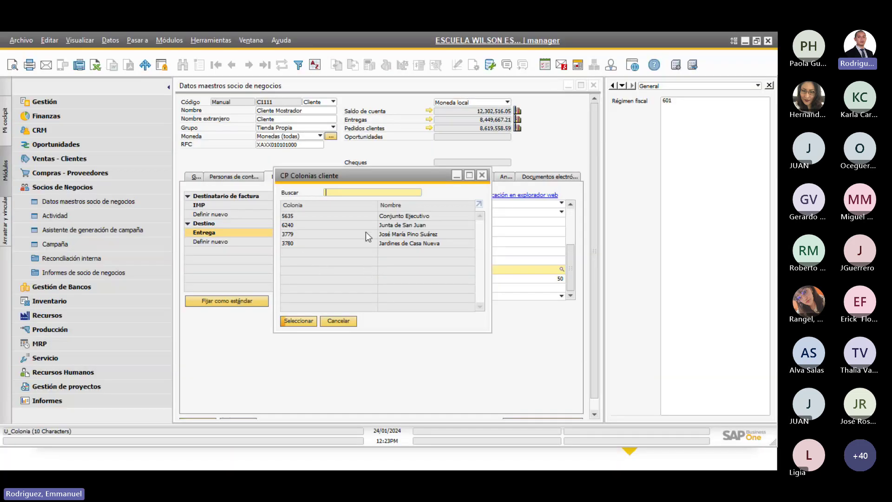
pyautogui.click(483, 176)
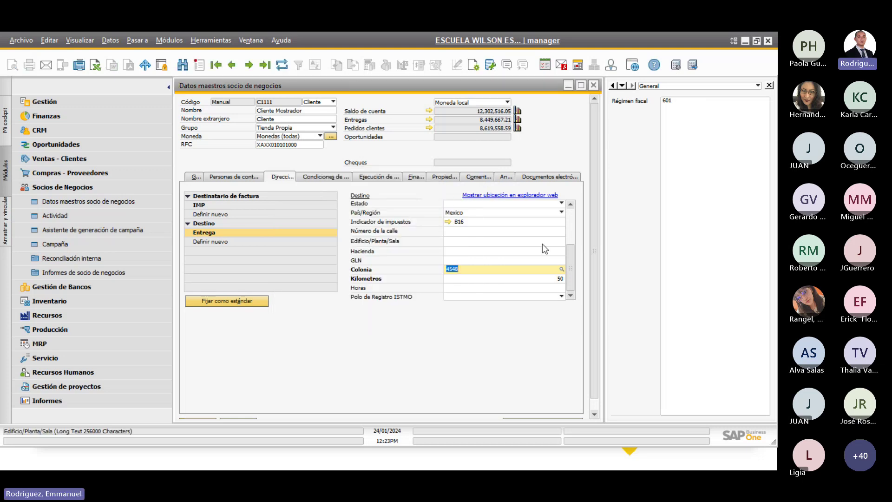
pyautogui.click(542, 282)
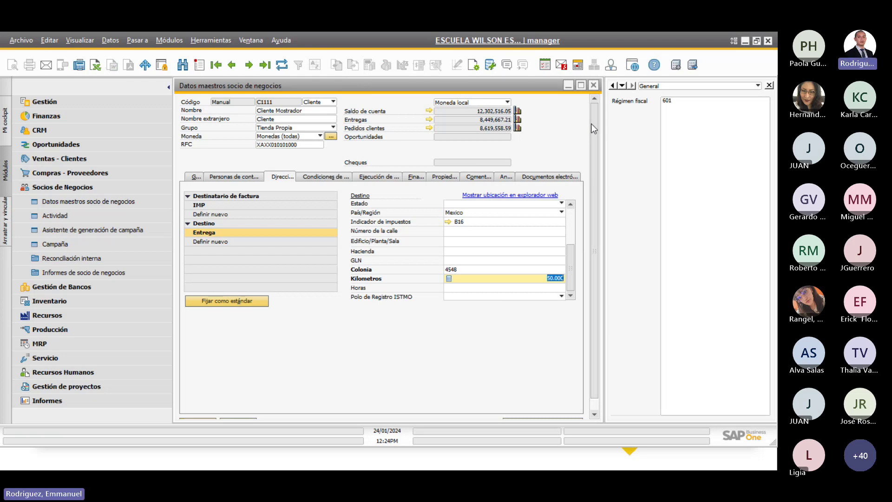
pyautogui.click(593, 85)
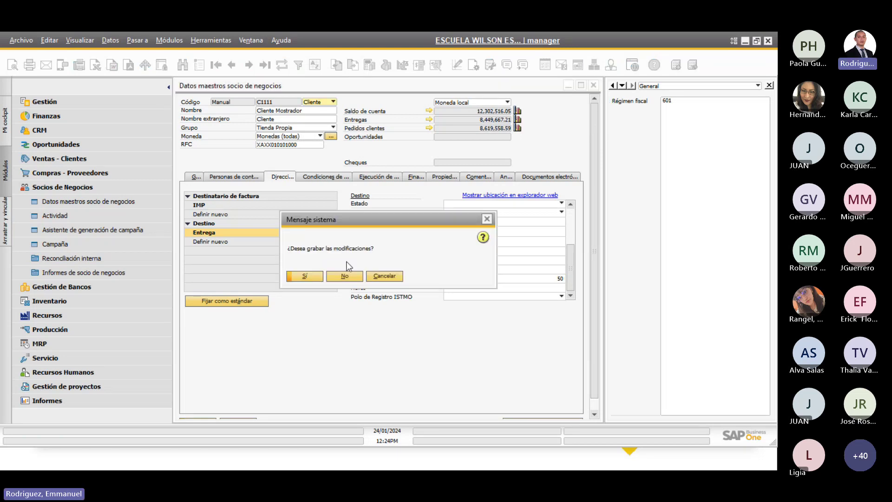
pyautogui.click(343, 277)
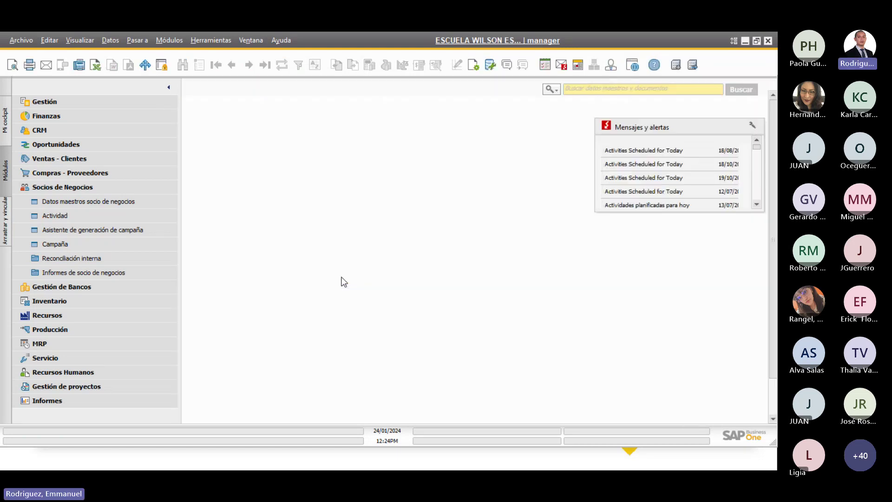
# - Open the item master data from the inventory module and find item A00001
pyautogui.click(87, 192)
pyautogui.click(88, 217)
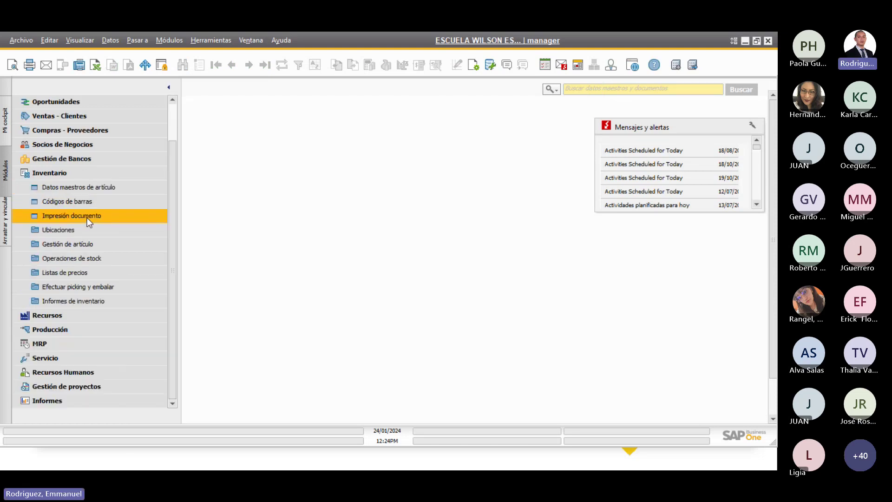
pyautogui.click(87, 187)
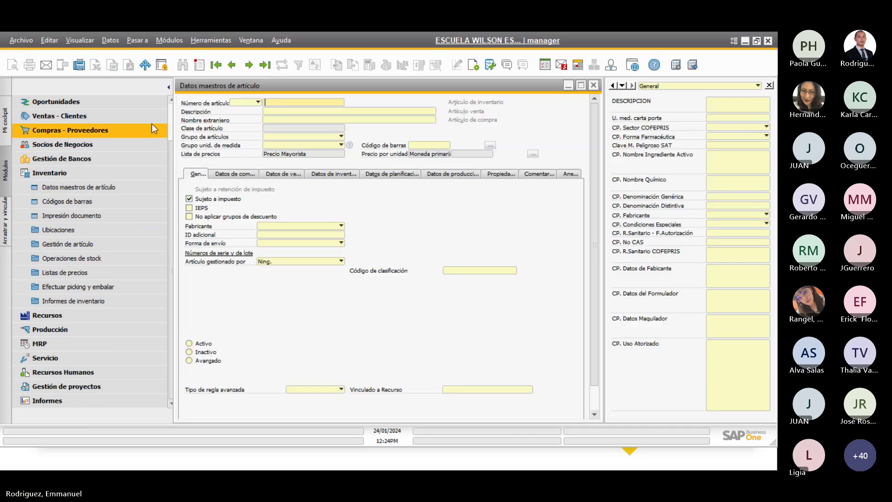
pyautogui.write('A000')
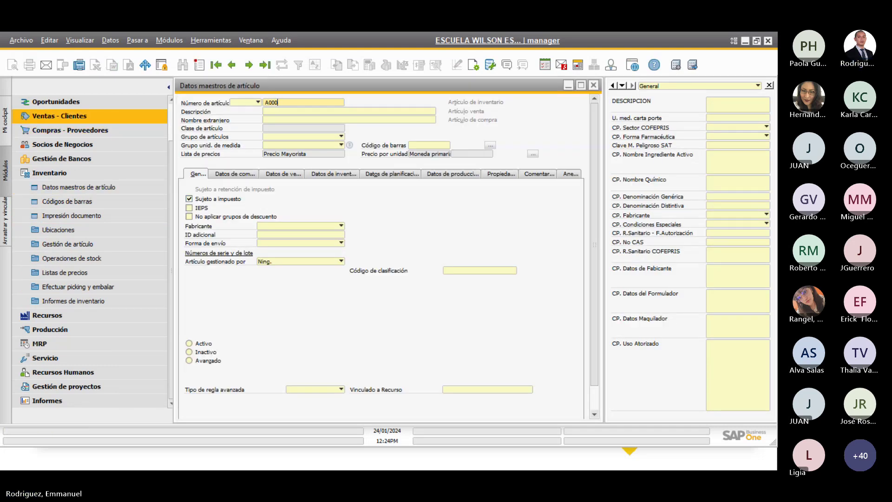
pyautogui.write('01')
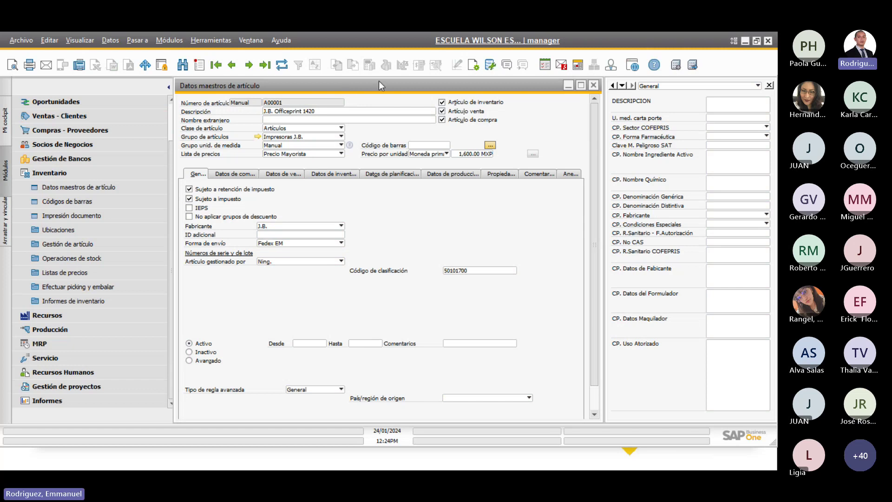
# - Show the inventory data of item A00001 and examine its Peso field
pyautogui.moveTo(375, 91); pyautogui.dragTo(272, 87)
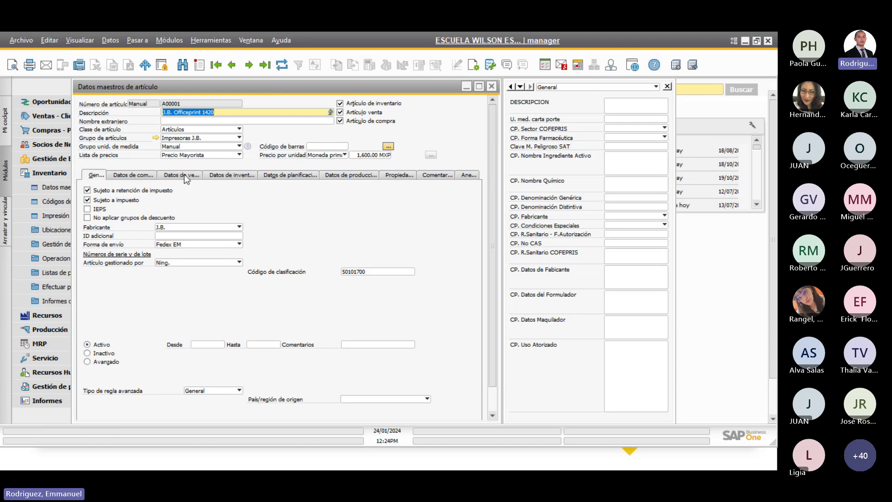
pyautogui.click(217, 174)
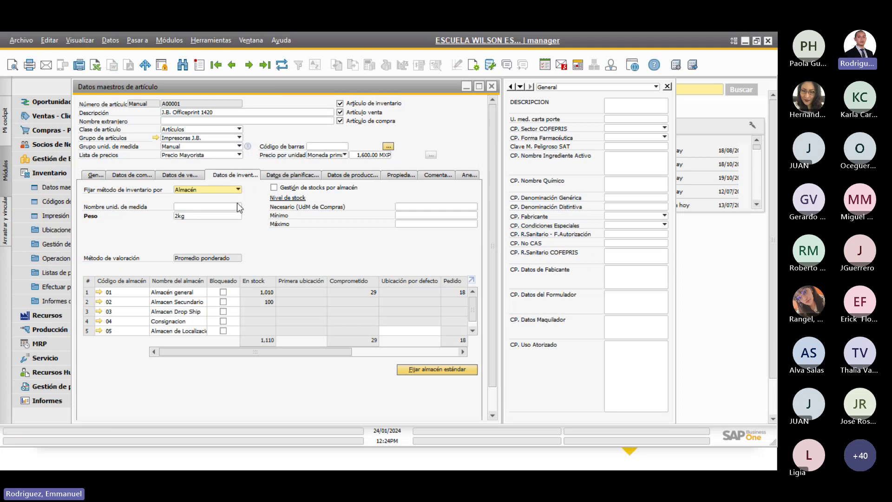
pyautogui.doubleClick(197, 216)
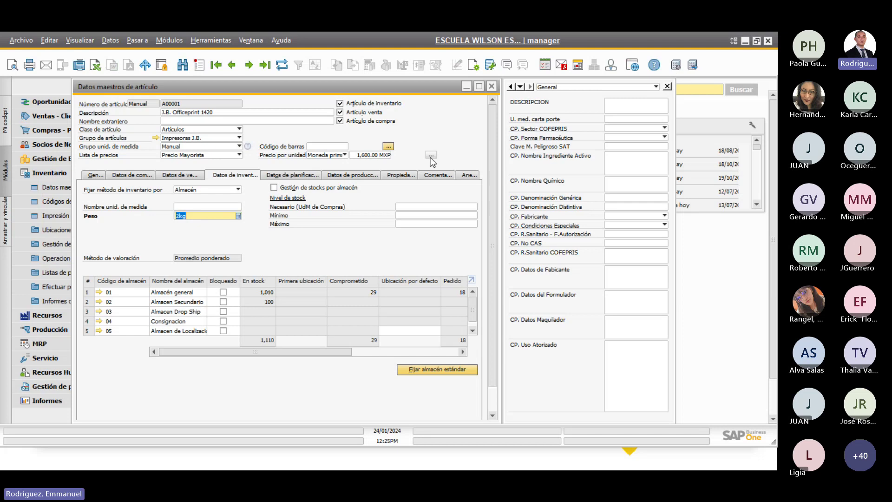
# - Examine the item's Carta Porte fields, including CP. Sector COFEPRIS, Nombre Químico, Nombre Ingrediente Activo and Fabricante, and close the item record
pyautogui.click(627, 130)
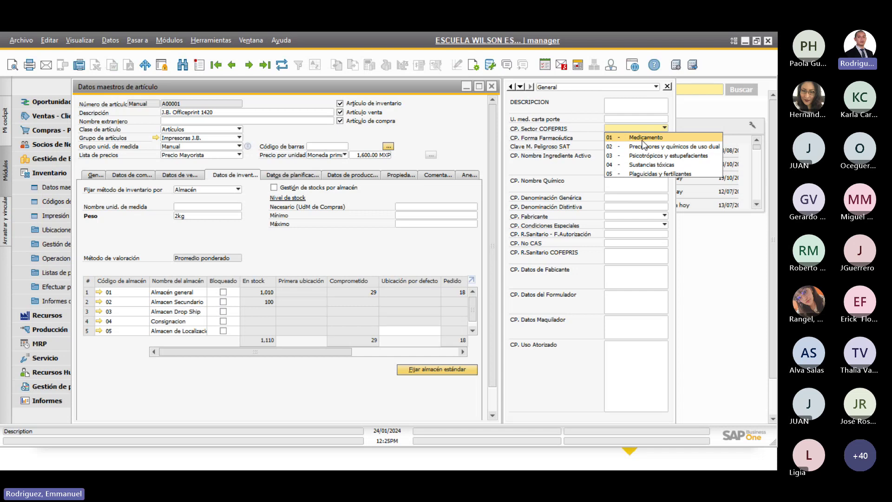
pyautogui.press('Escape')
pyautogui.click(629, 179)
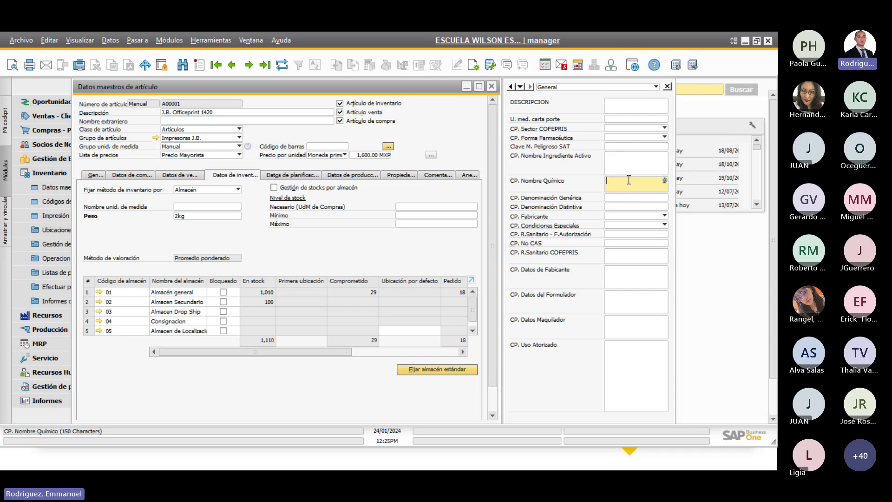
pyautogui.click(626, 167)
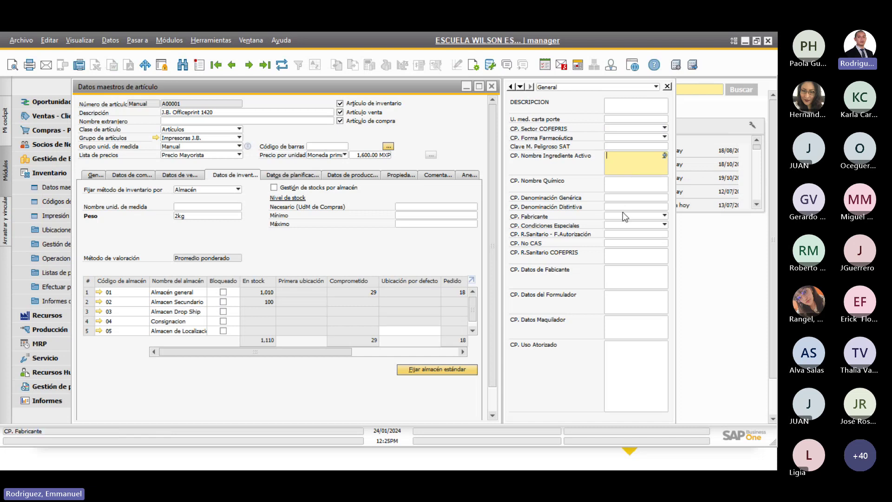
pyautogui.click(623, 214)
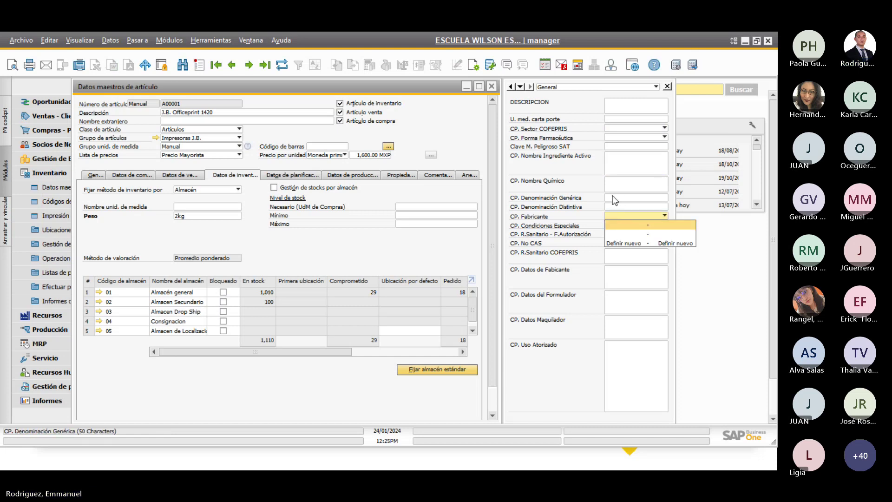
pyautogui.click(612, 196)
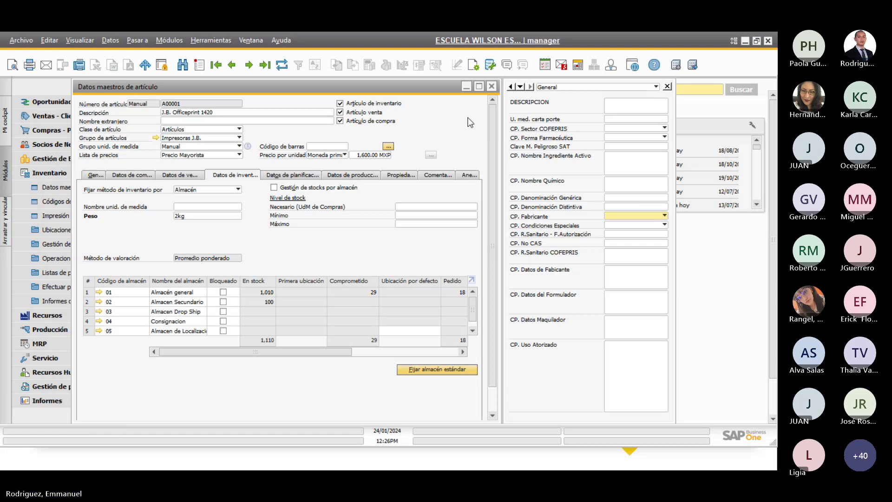
pyautogui.click(491, 87)
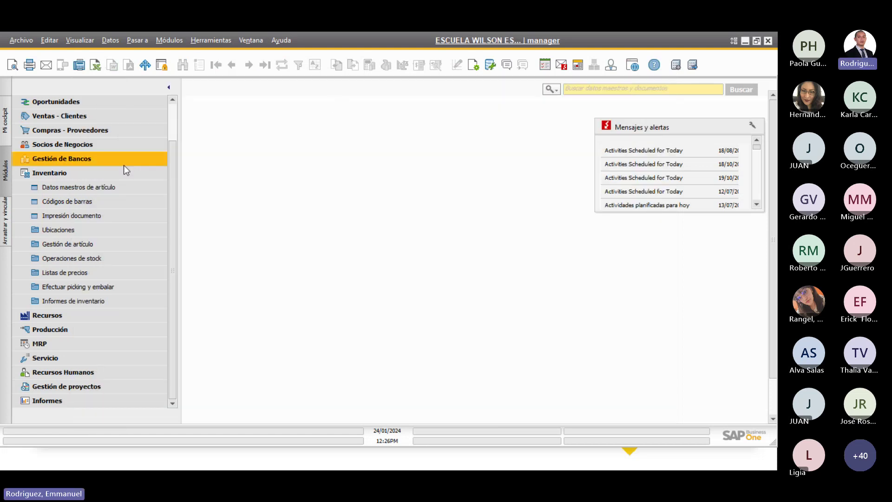
# - Open the employee master data under Recursos Humanos, search all employees with * and load the fifth one listed
pyautogui.click(91, 172)
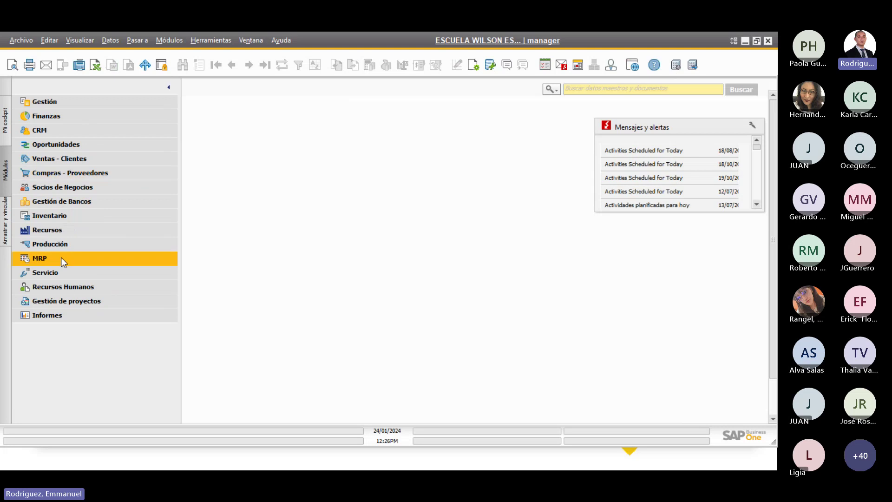
pyautogui.click(59, 288)
pyautogui.click(67, 298)
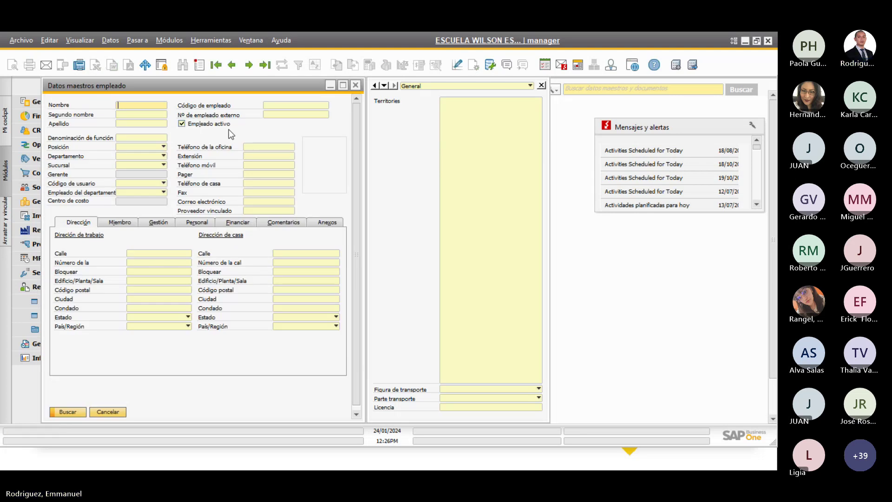
pyautogui.write('*')
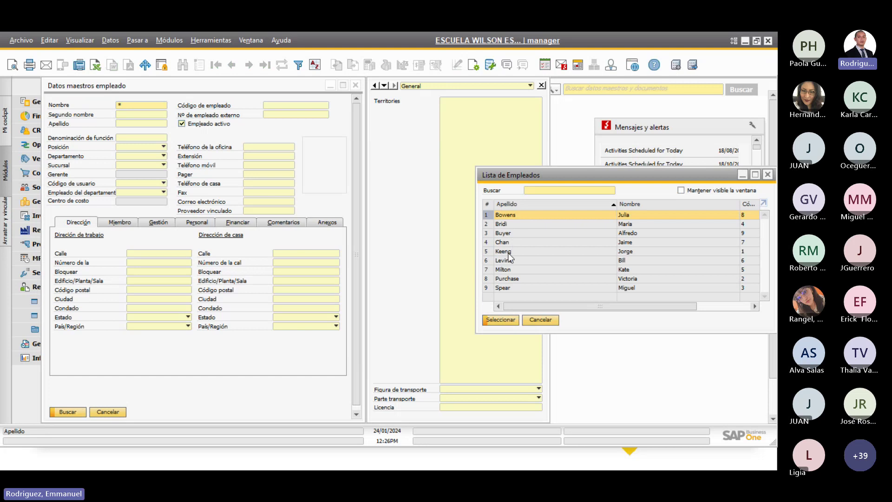
pyautogui.click(505, 251)
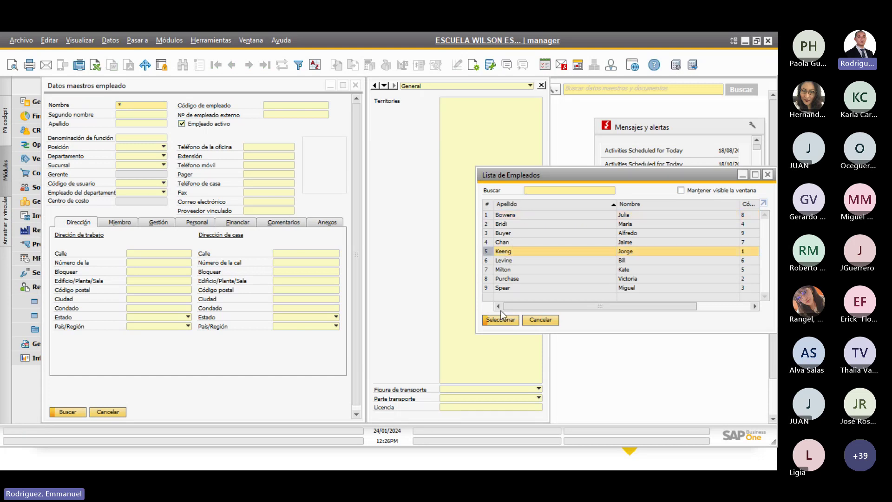
pyautogui.click(500, 320)
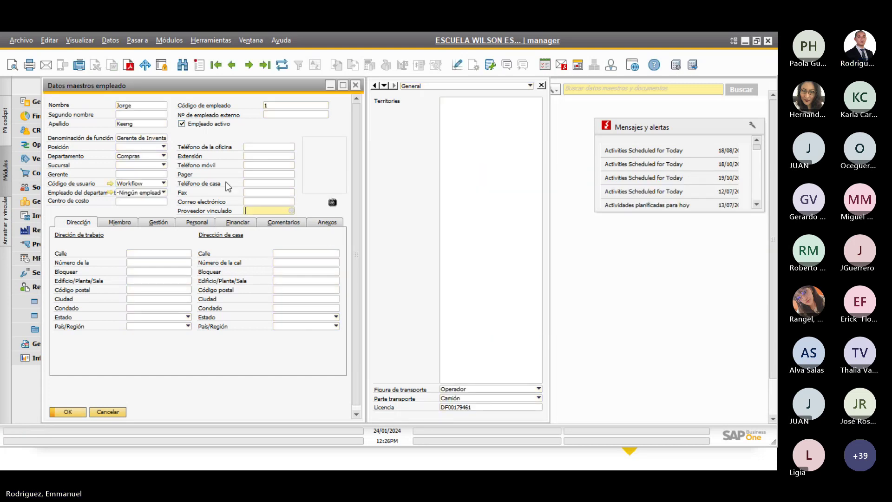
# - Examine the employee's Figura de transporte, Parte transporte and Licencia fields, plus the personal RFC and Nombre
pyautogui.click(491, 389)
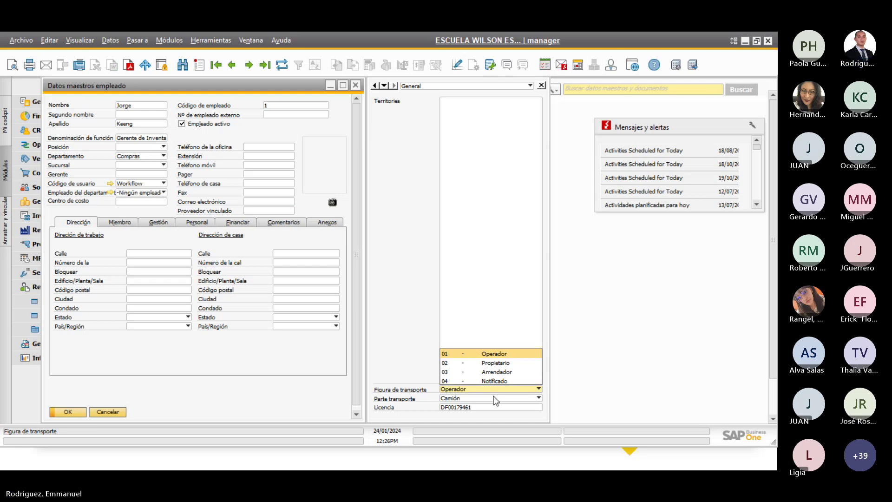
pyautogui.click(498, 403)
pyautogui.click(498, 402)
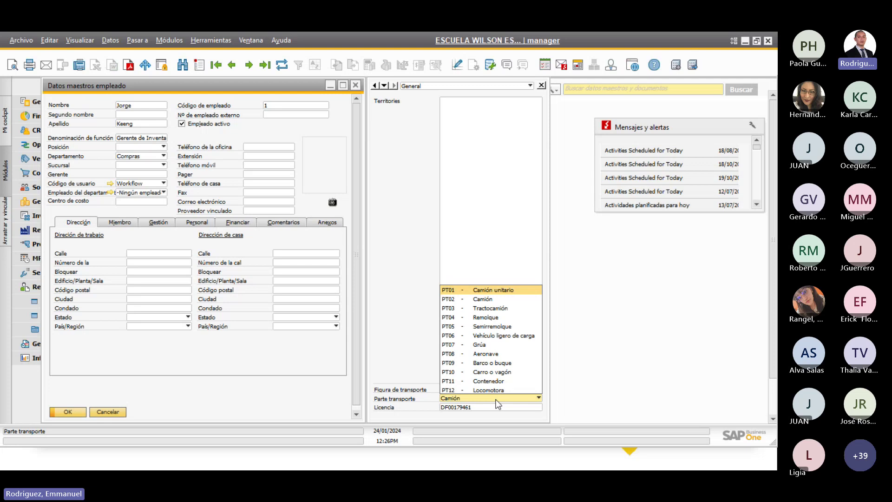
pyautogui.click(497, 409)
pyautogui.doubleClick(498, 409)
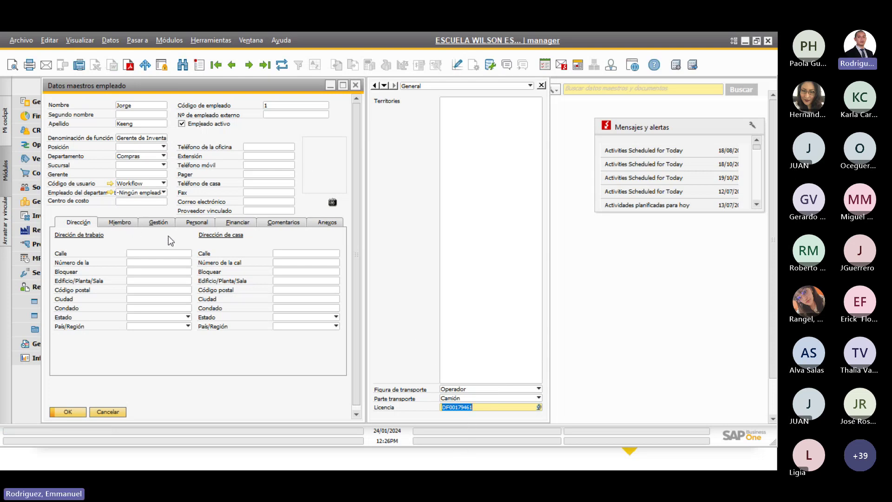
pyautogui.click(188, 223)
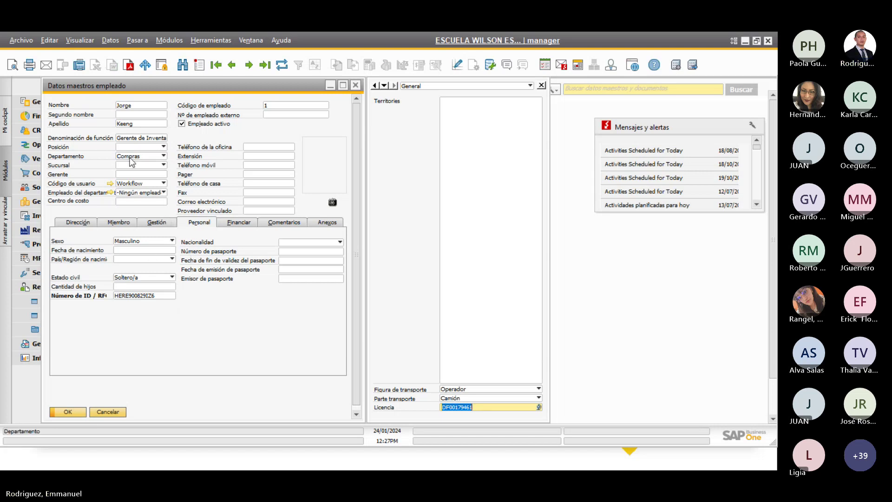
pyautogui.doubleClick(150, 104)
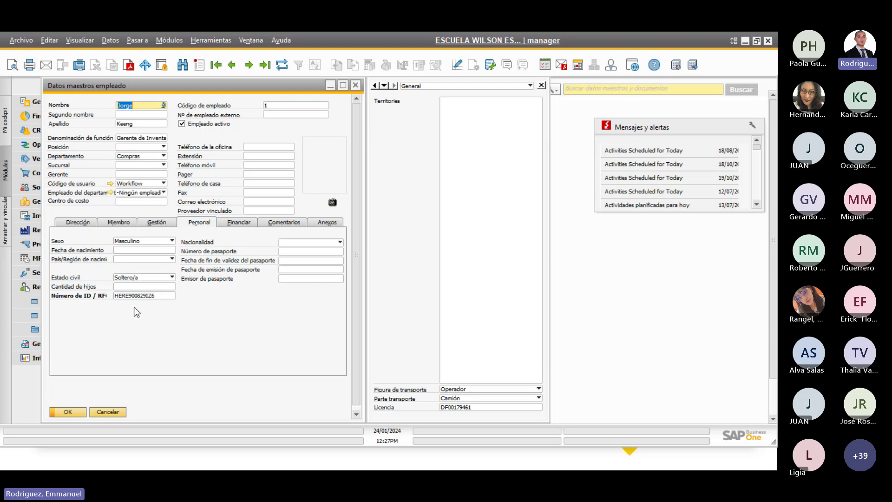
# - Examine the employee's Número de ID / RFC field and close the employee record
pyautogui.click(158, 297)
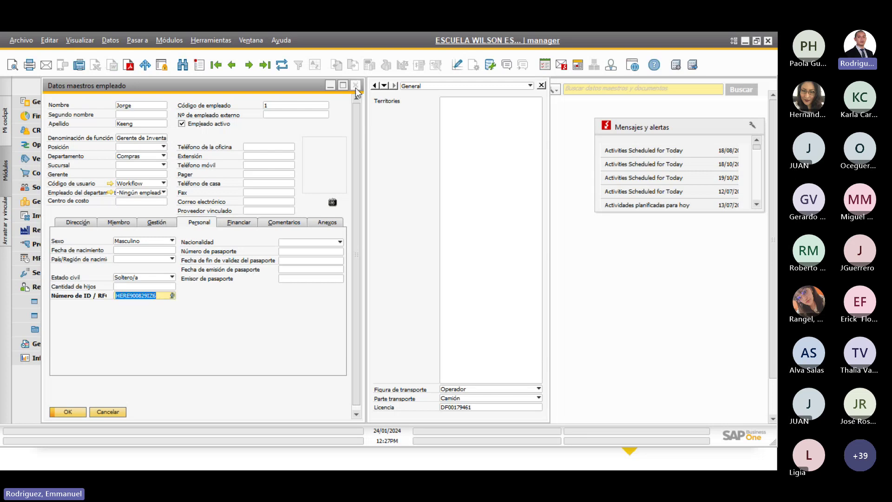
pyautogui.click(356, 86)
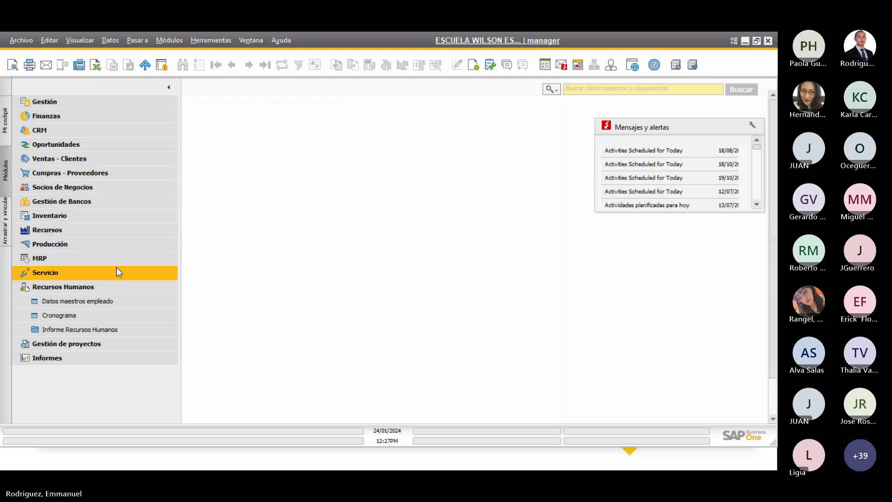
pyautogui.click(114, 160)
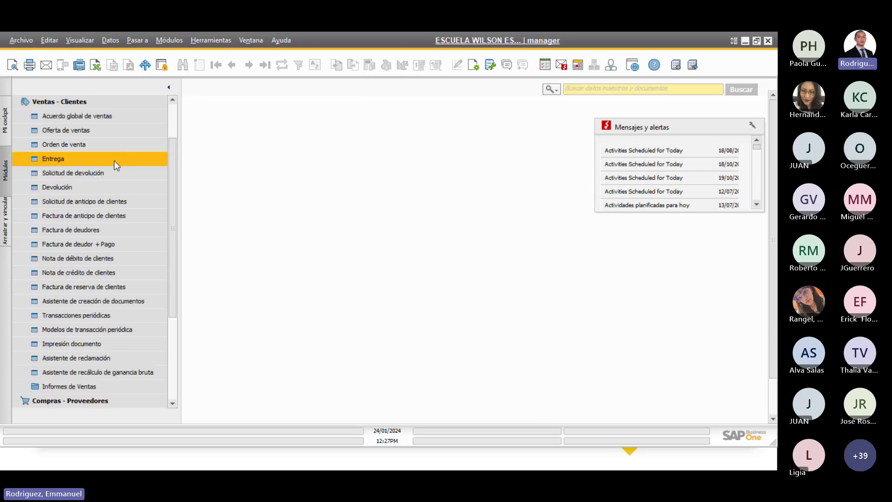
pyautogui.click(111, 104)
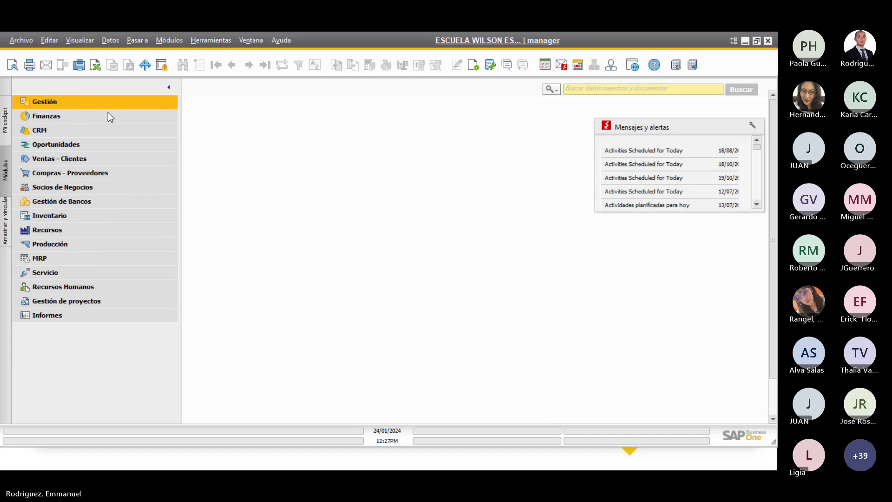
pyautogui.click(93, 158)
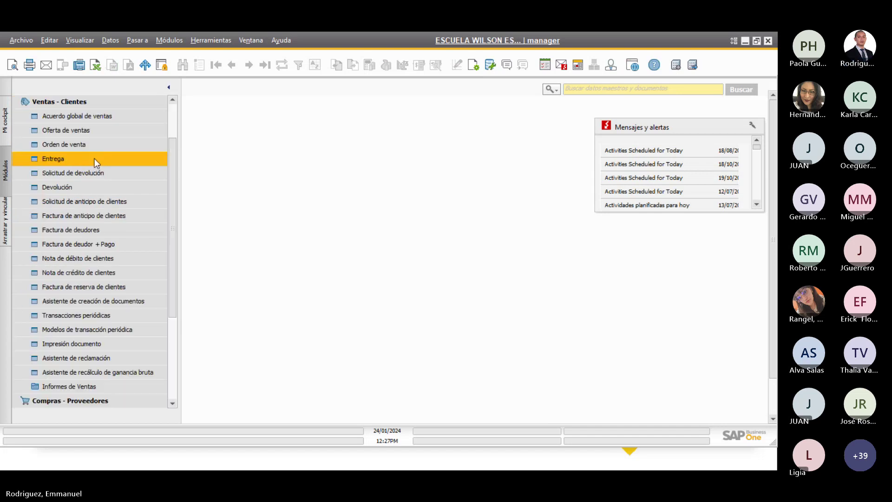
pyautogui.click(93, 106)
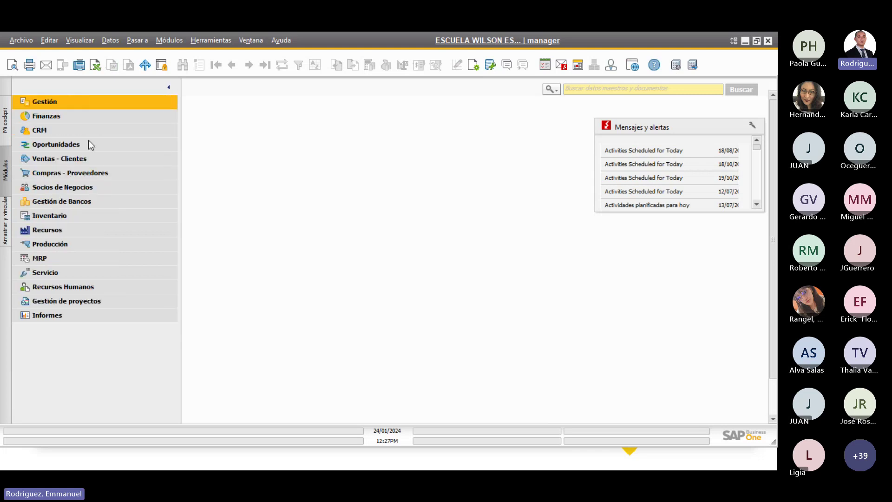
# - Reopen the employee master data under Recursos Humanos, examine the Licencia field and close the form
pyautogui.click(55, 287)
pyautogui.click(74, 301)
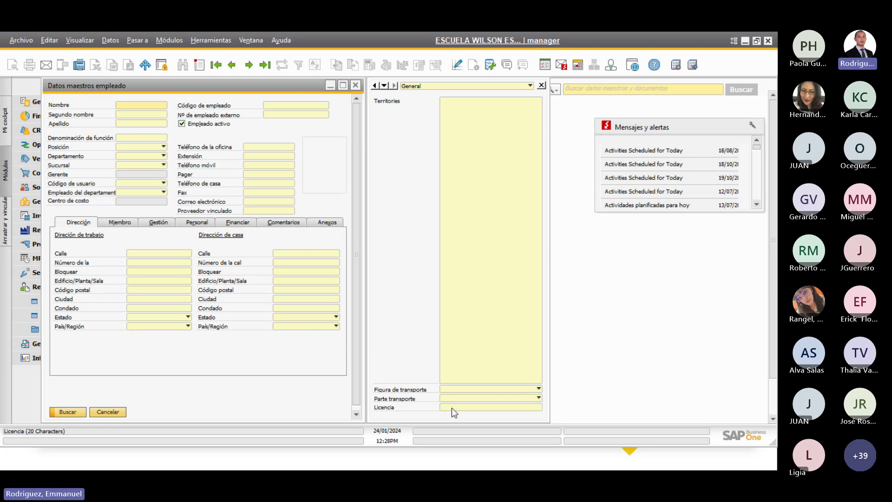
pyautogui.click(452, 408)
pyautogui.click(355, 85)
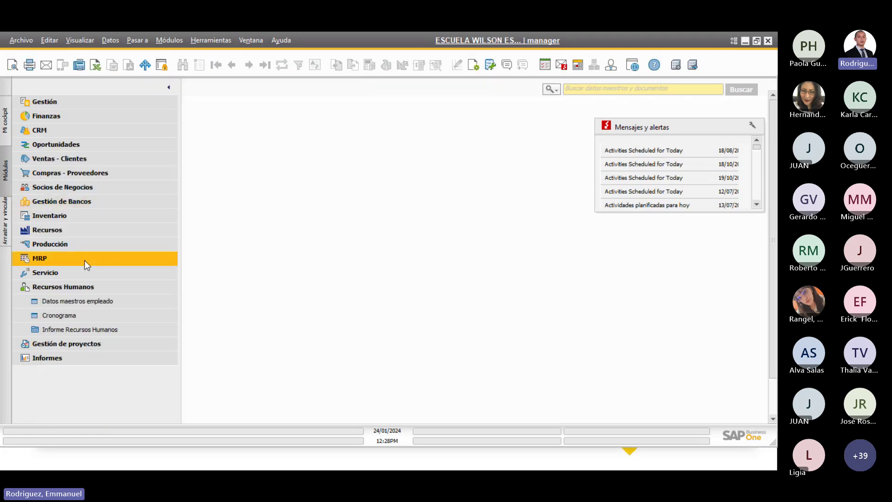
# - Start a new Factura de deudores for the customer Cliente Mostrador and continue past the credit limit warning
pyautogui.click(76, 161)
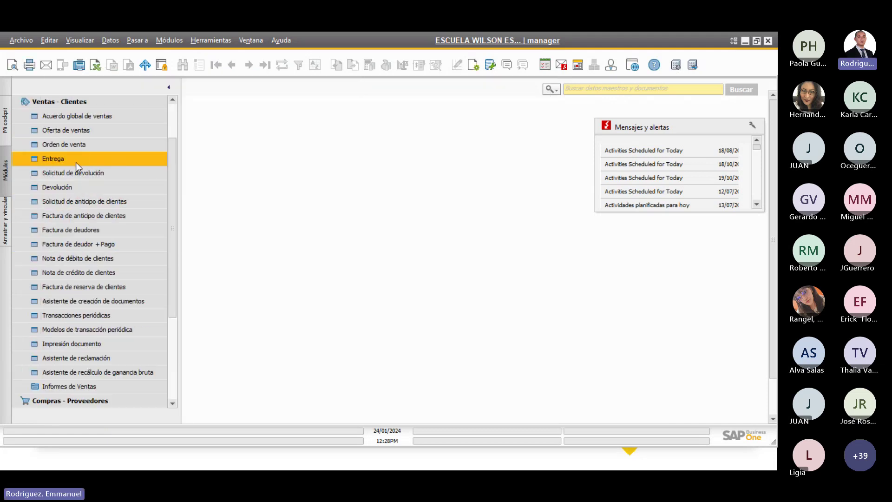
pyautogui.click(72, 229)
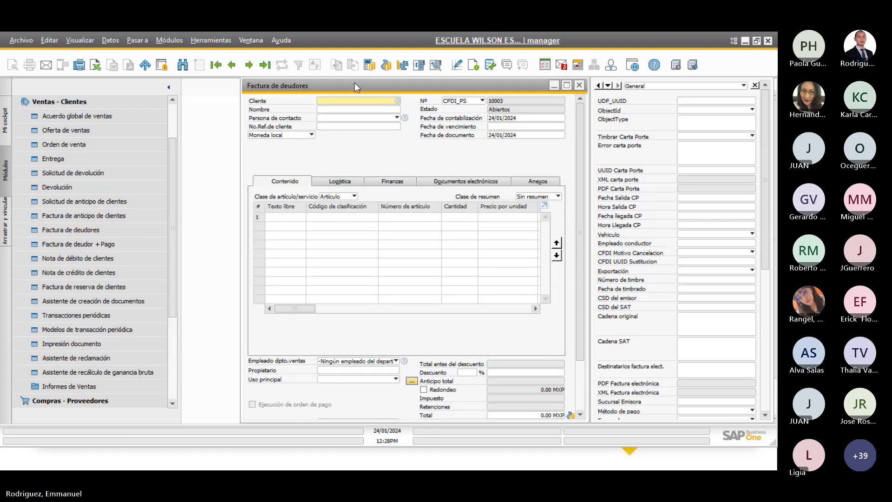
pyautogui.moveTo(359, 83); pyautogui.dragTo(247, 86)
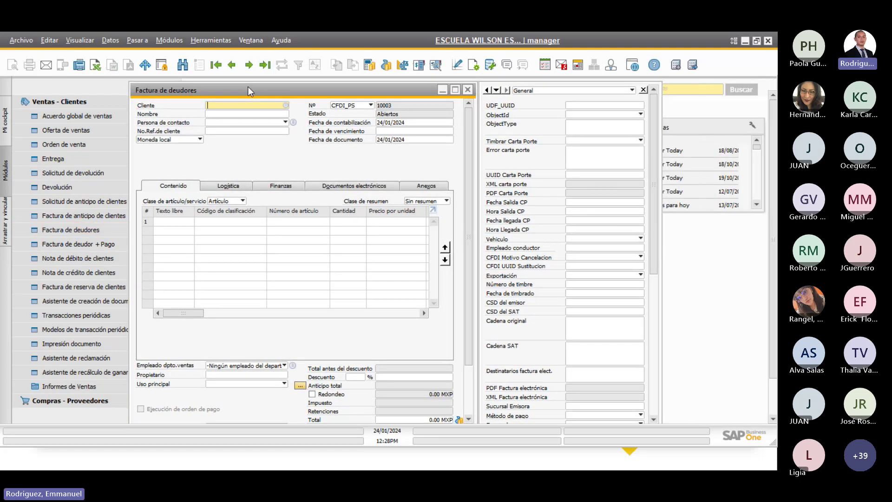
pyautogui.write('C1111')
pyautogui.press('Tab')
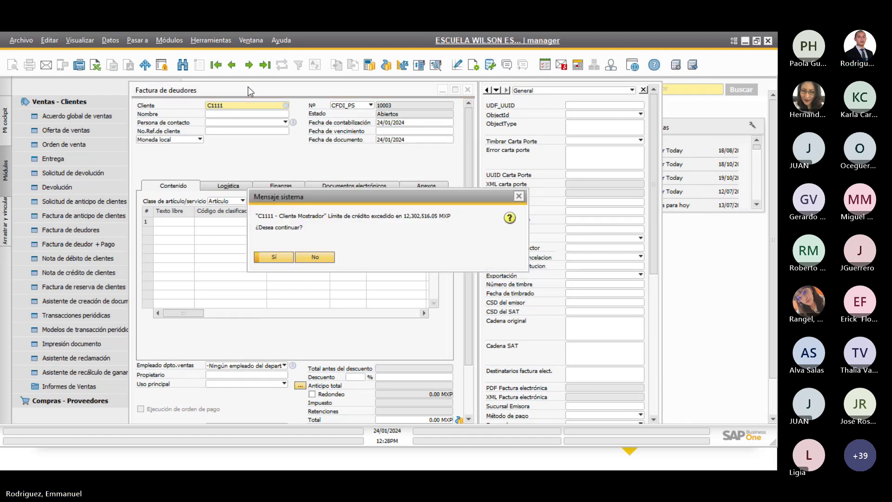
pyautogui.click(283, 258)
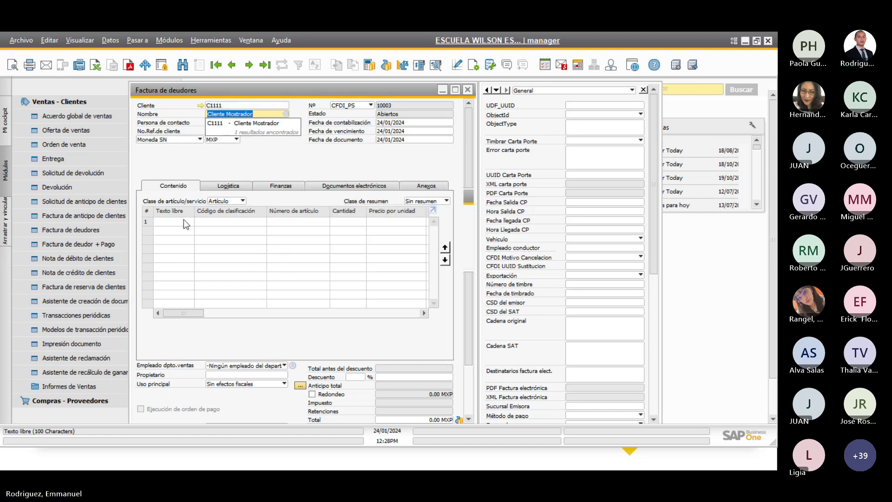
# - Add item A00001 to the first invoice line with a quantity of 20
pyautogui.click(297, 222)
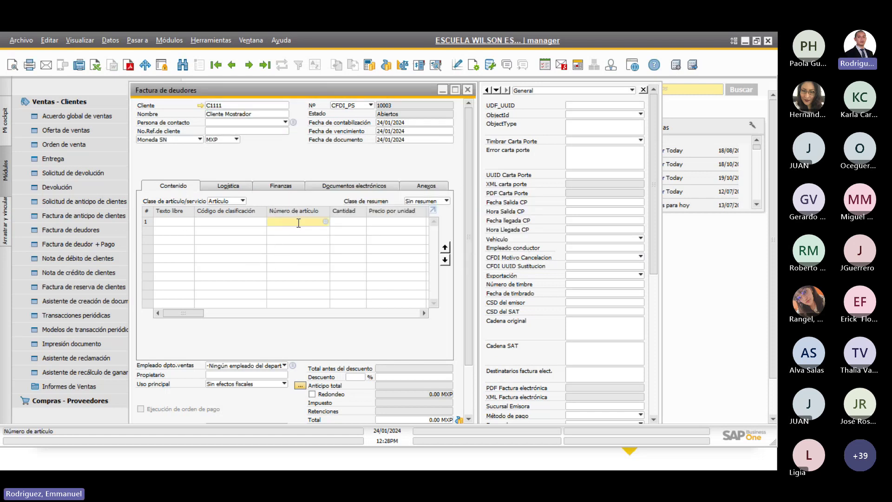
pyautogui.write('A00001')
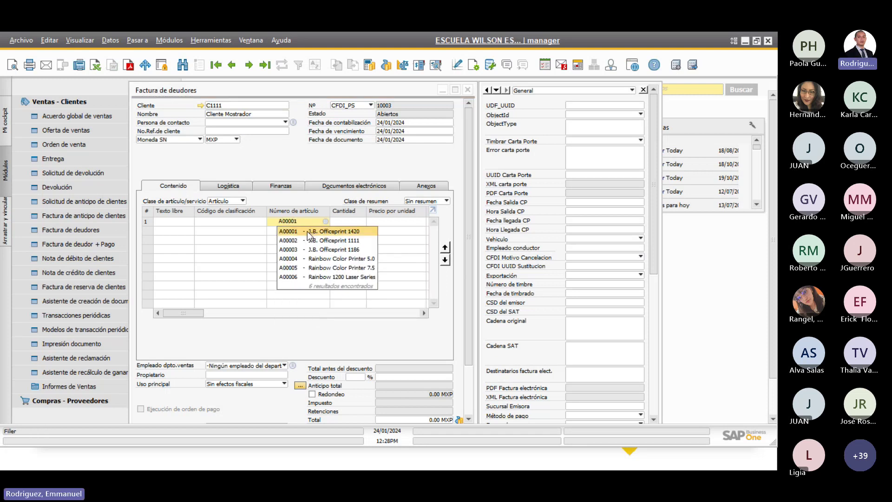
pyautogui.click(308, 230)
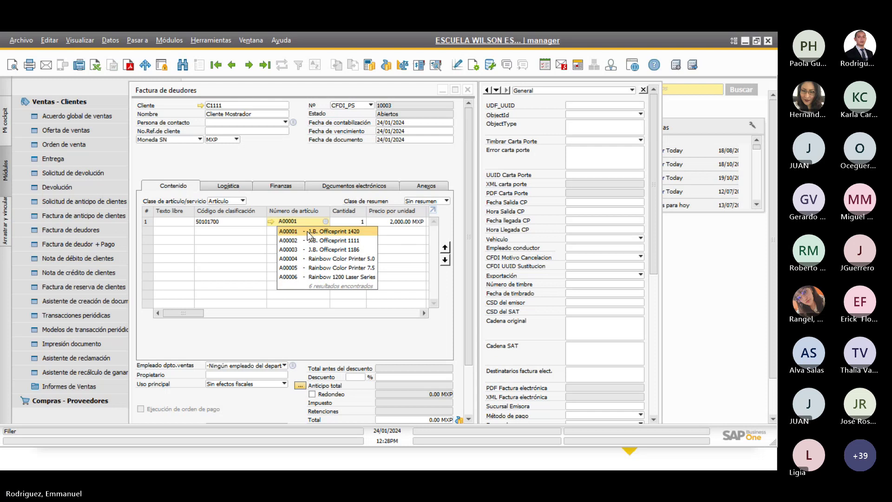
pyautogui.click(350, 220)
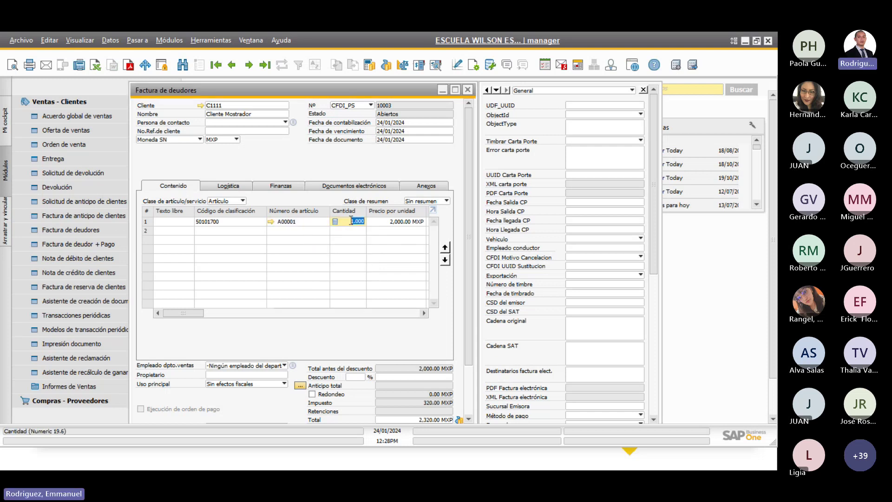
pyautogui.write('20')
pyautogui.press('Tab')
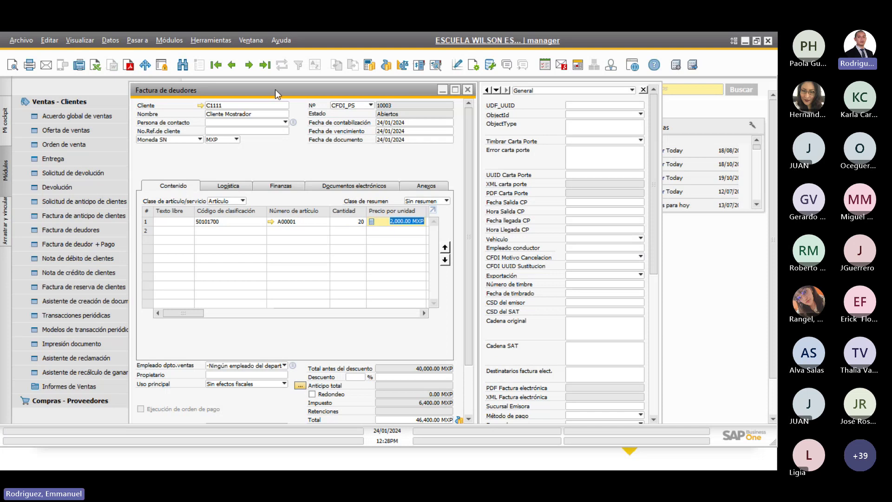
# - Set the invoice's Timbrar Carta Porte field to Timbrar and its Complemento to 27 - Carta porte
pyautogui.moveTo(275, 90); pyautogui.dragTo(227, 85)
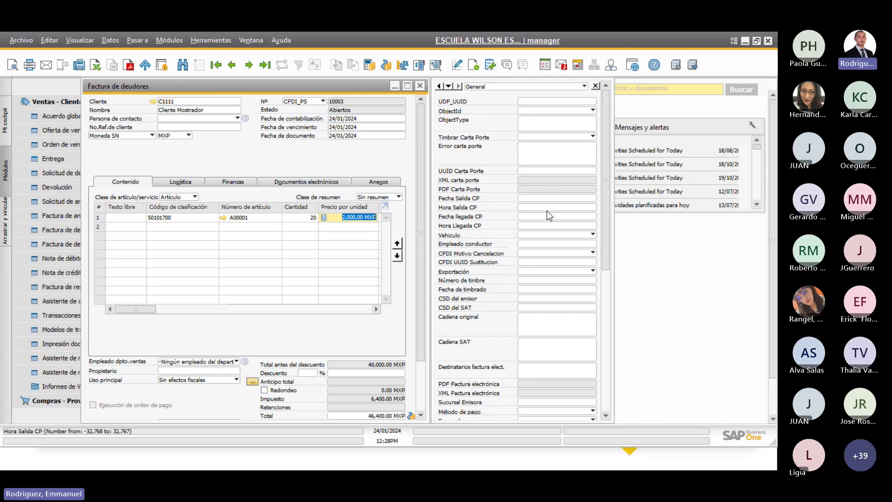
pyautogui.moveTo(606, 211); pyautogui.dragTo(606, 237)
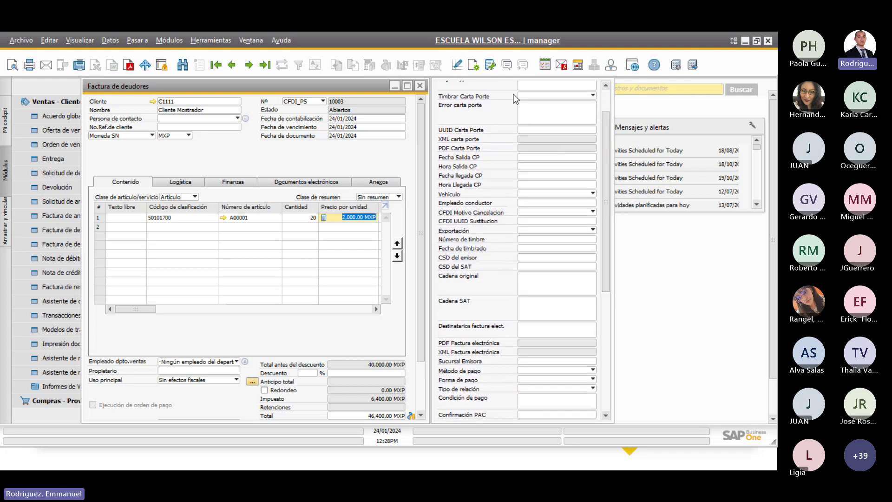
pyautogui.click(530, 96)
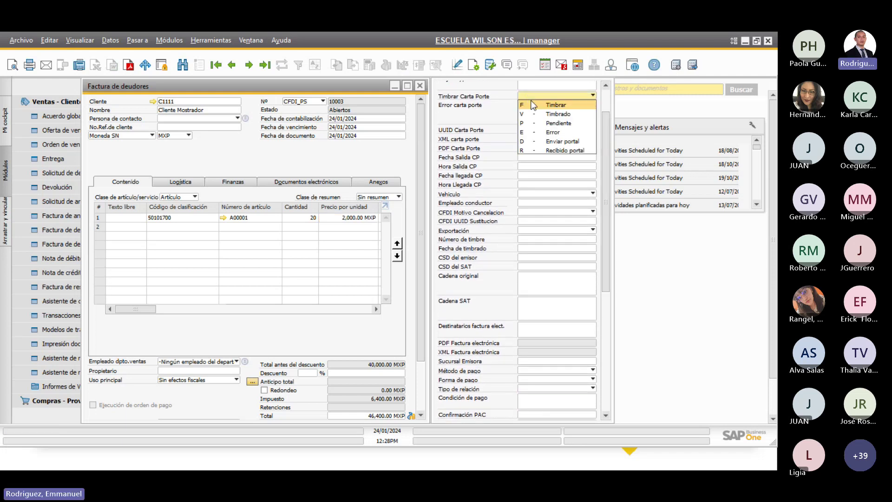
pyautogui.click(533, 105)
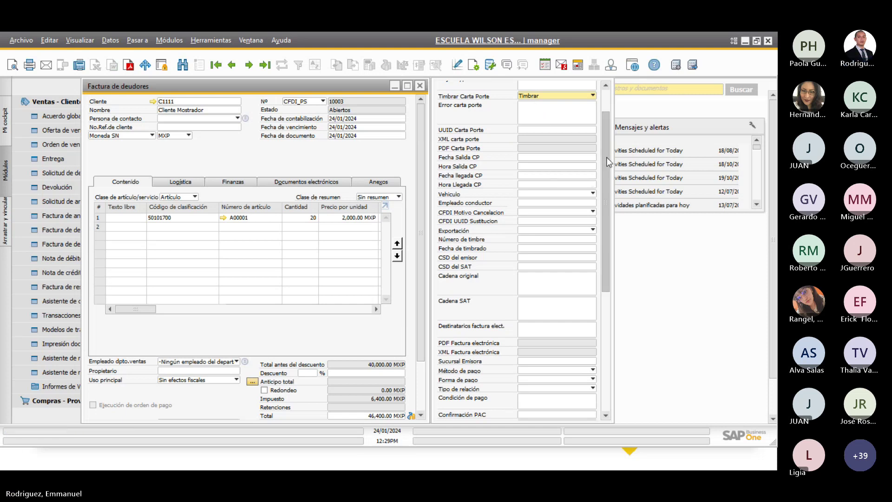
pyautogui.moveTo(606, 157); pyautogui.dragTo(617, 225)
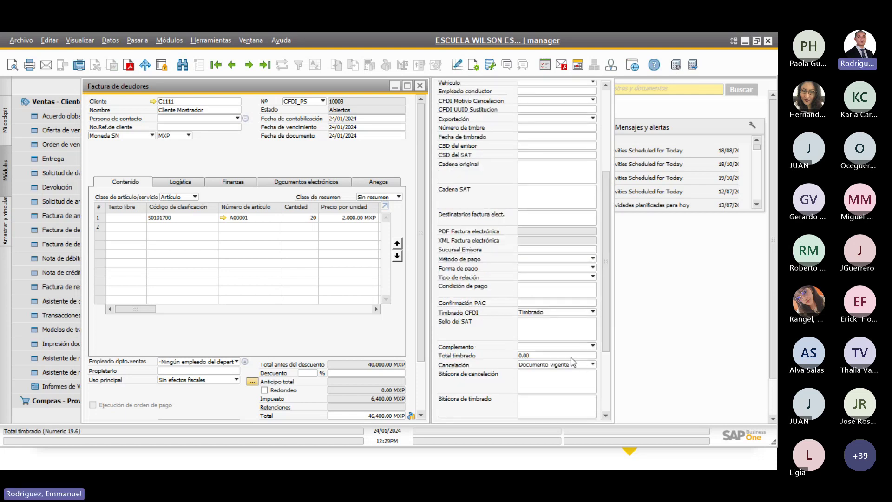
pyautogui.click(563, 346)
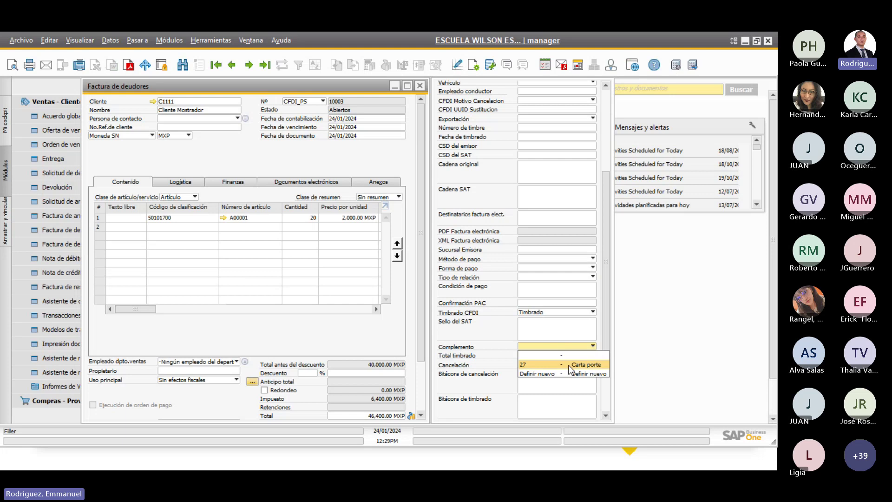
pyautogui.click(561, 364)
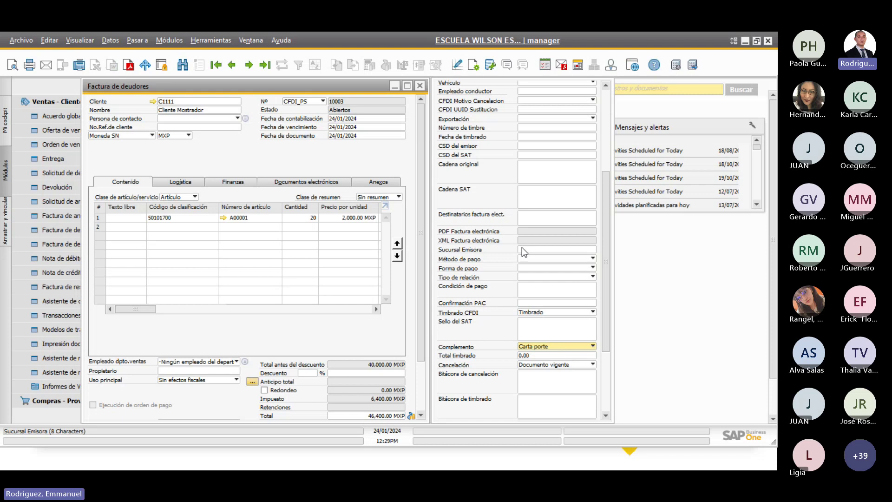
# - Set the Fecha Salida CP to 24/01/2024 and the Hora Salida CP to 08:00
pyautogui.scroll(5, 527, 214)
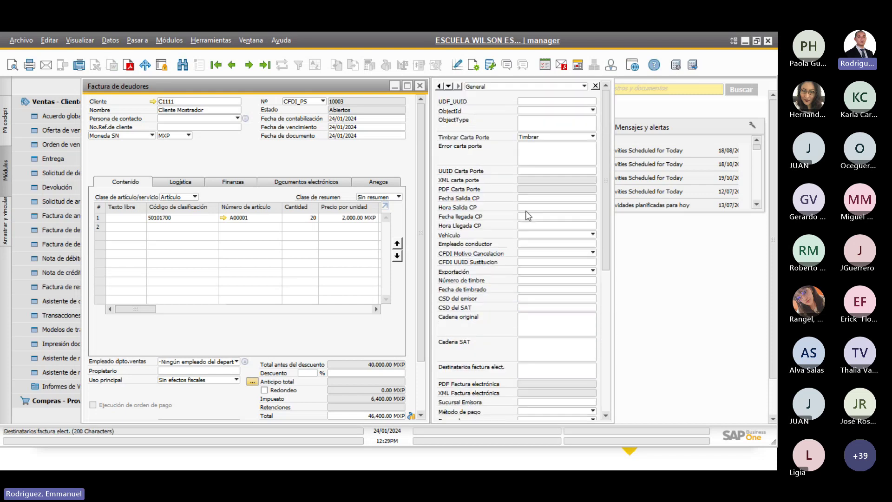
pyautogui.scroll(-1, 528, 214)
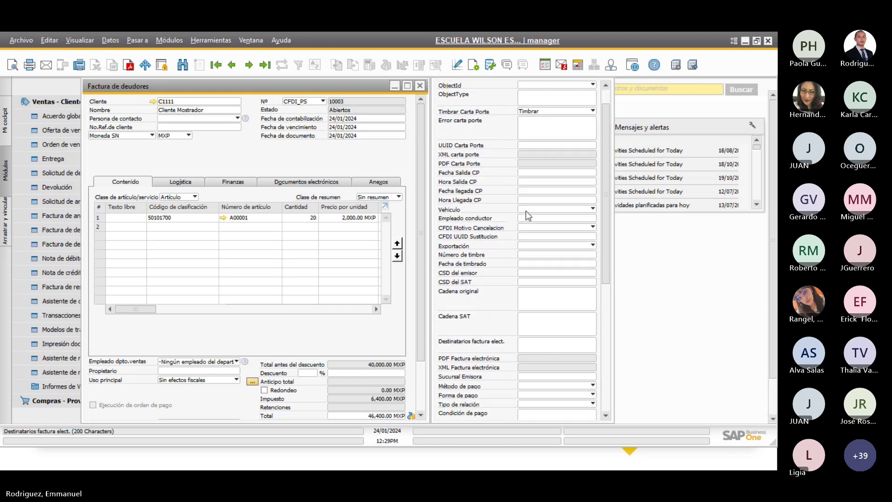
pyautogui.click(531, 174)
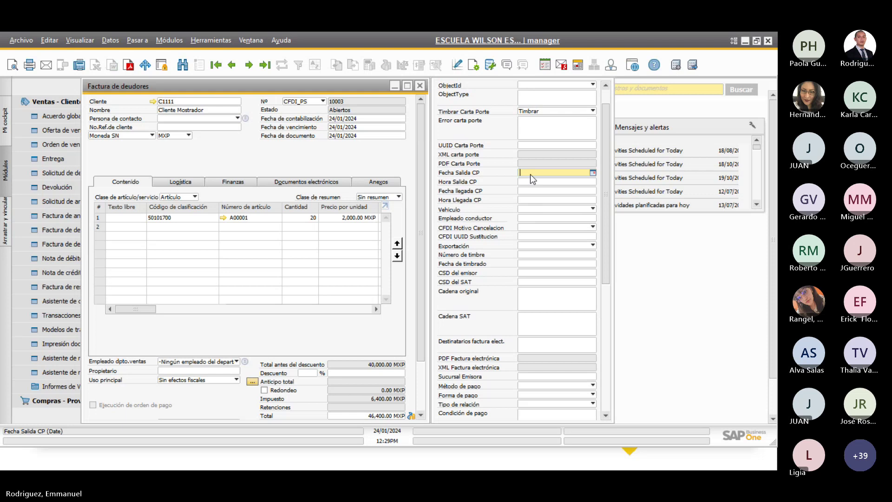
pyautogui.press('Tab')
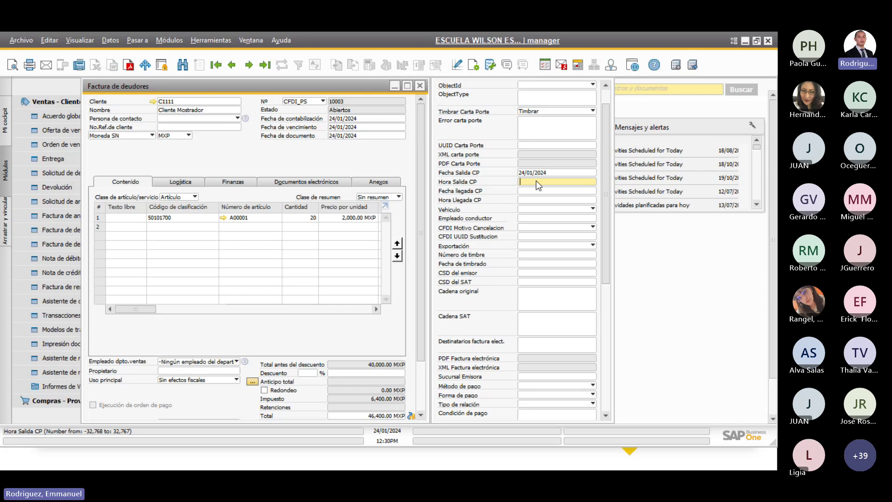
pyautogui.write('08:00')
pyautogui.press('Tab')
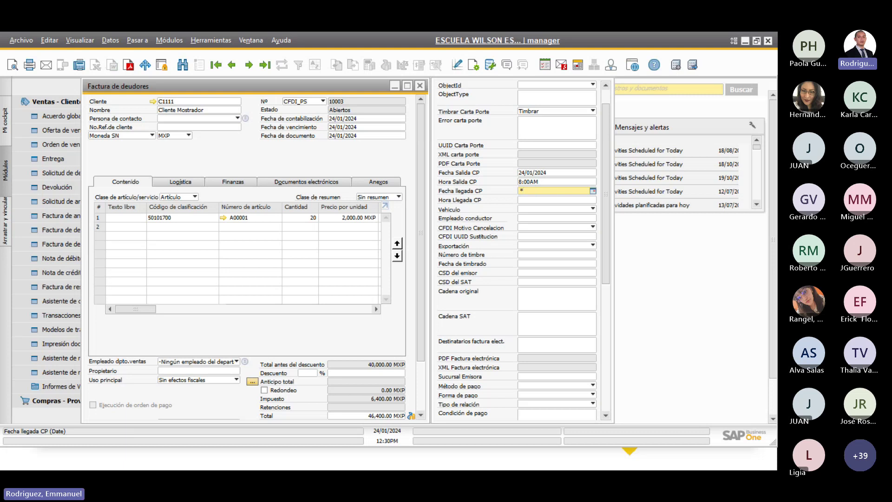
# - Set the Fecha llegada CP to 24/01/2024 and the Hora Llegada CP to 1:00
pyautogui.write('*')
pyautogui.press('Tab')
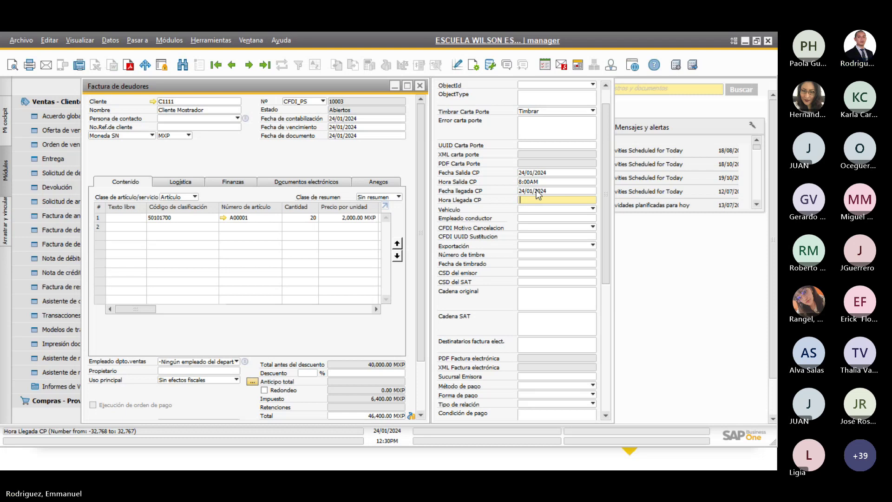
pyautogui.write('1')
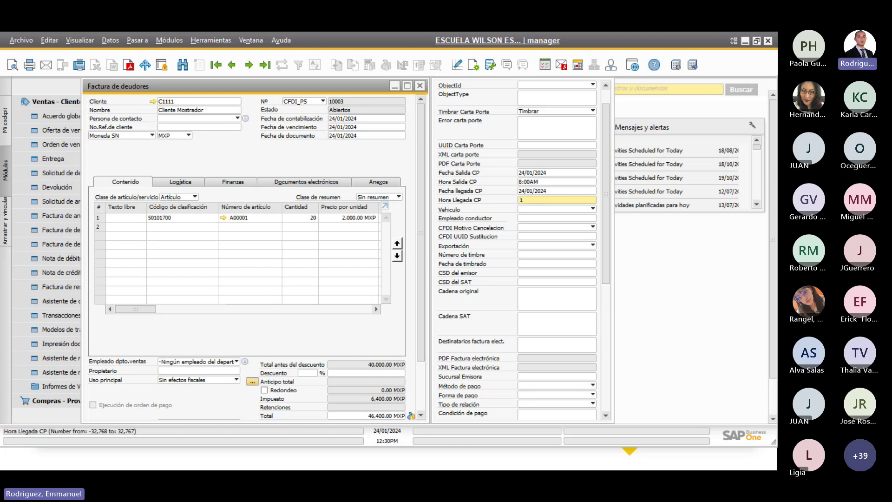
pyautogui.write(':00')
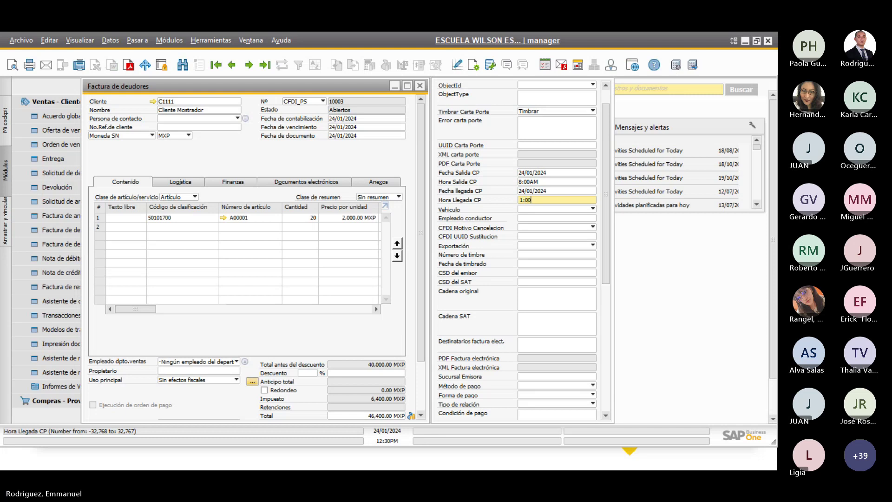
pyautogui.press('Tab')
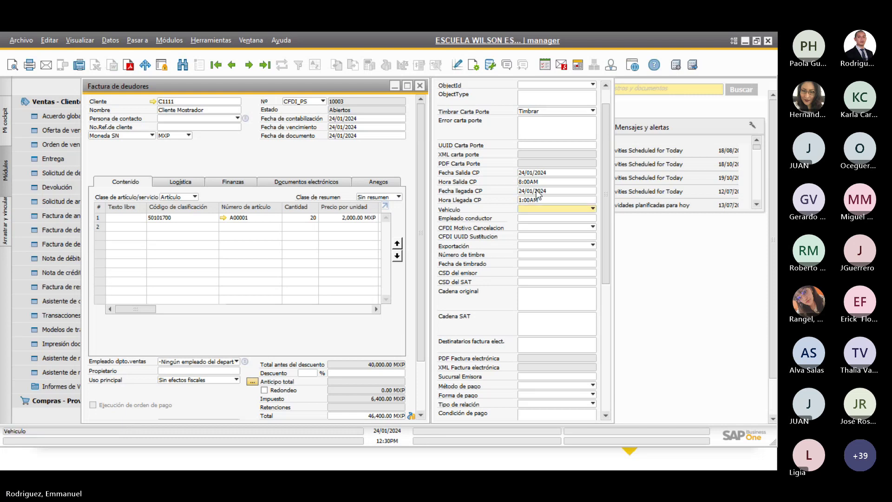
# - Correct the invoice's Hora Llegada CP to 13:00
pyautogui.click(539, 200)
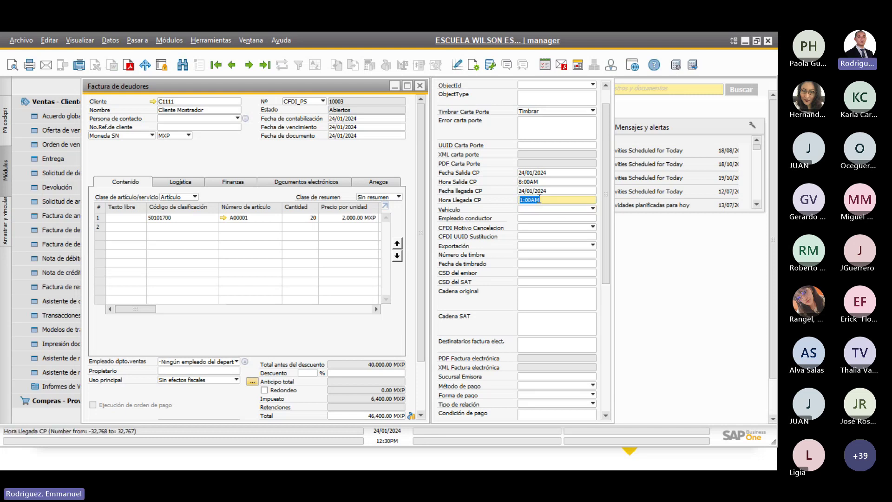
pyautogui.press('BackSpace')
pyautogui.press('BackSpace')
pyautogui.write('P')
pyautogui.press('Tab')
pyautogui.hotkey('shift', 'Tab')
pyautogui.write('13:00')
pyautogui.press('Tab')
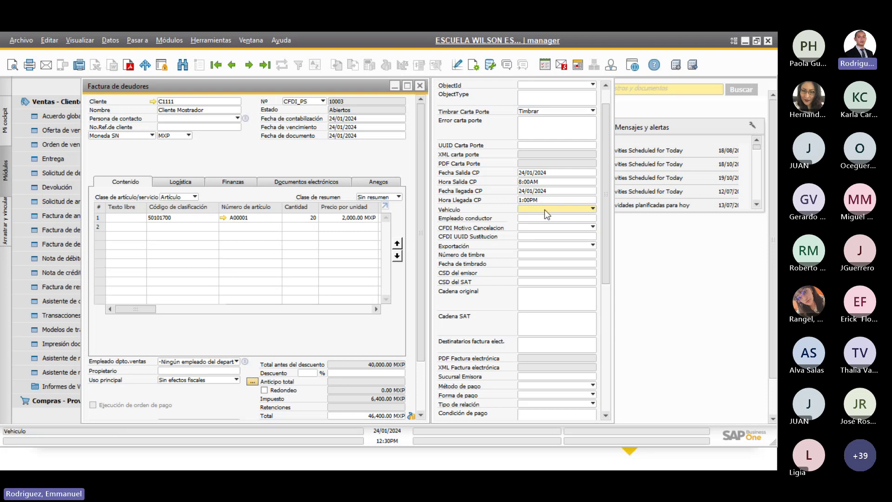
pyautogui.click(545, 210)
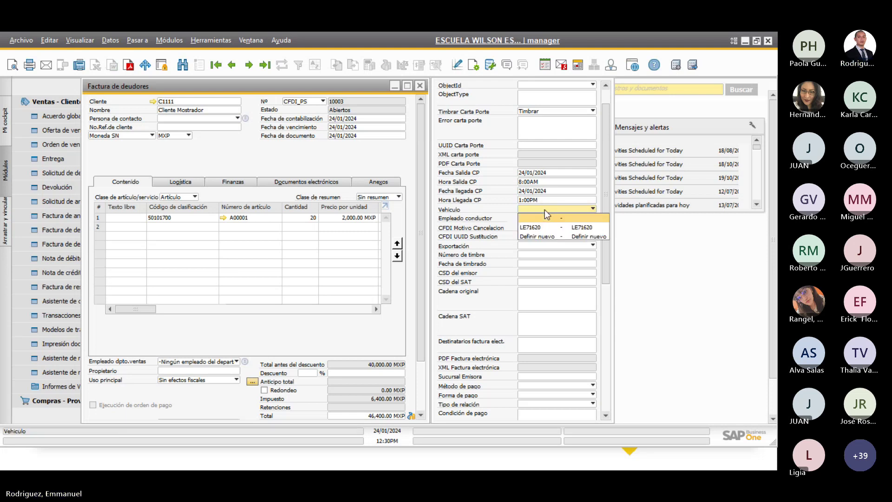
pyautogui.click(563, 227)
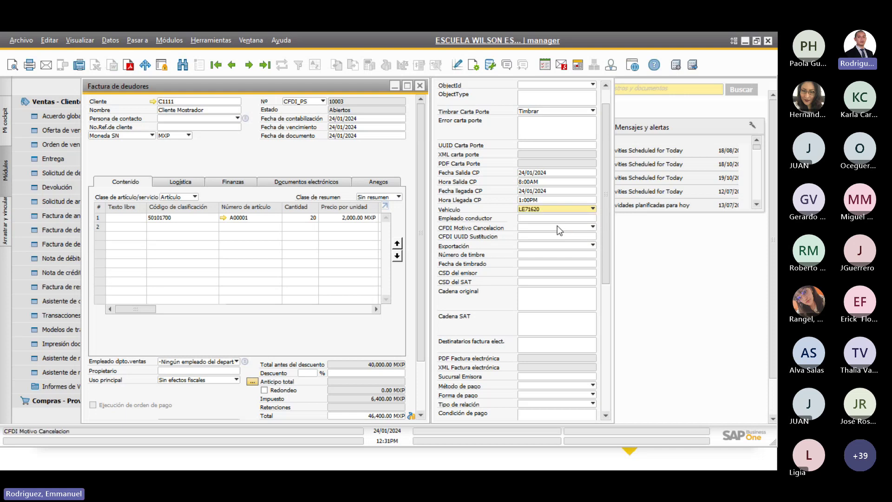
pyautogui.click(593, 218)
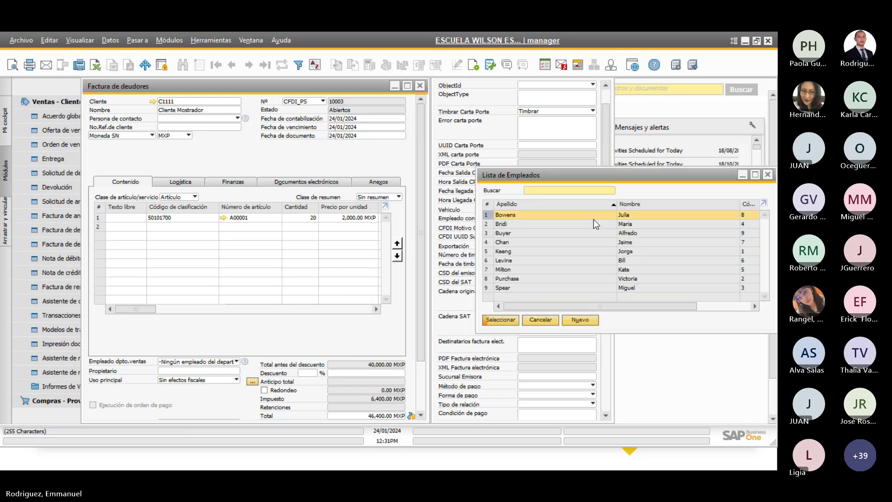
pyautogui.click(522, 251)
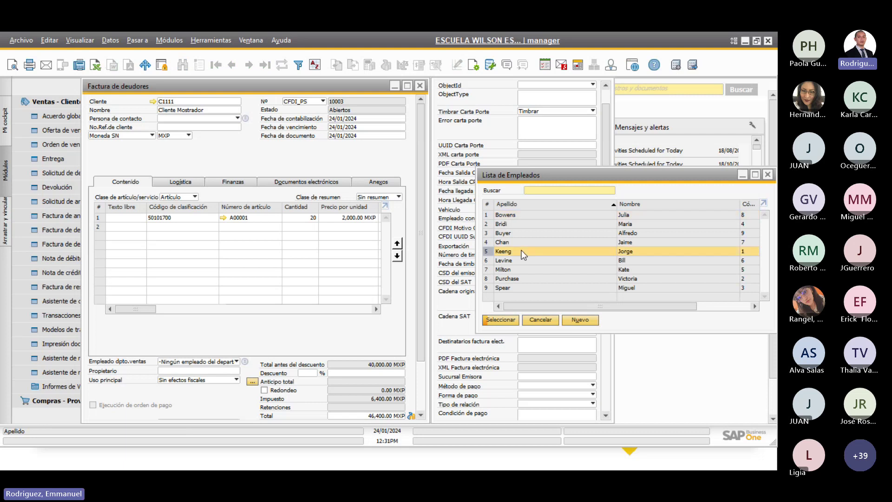
pyautogui.click(495, 321)
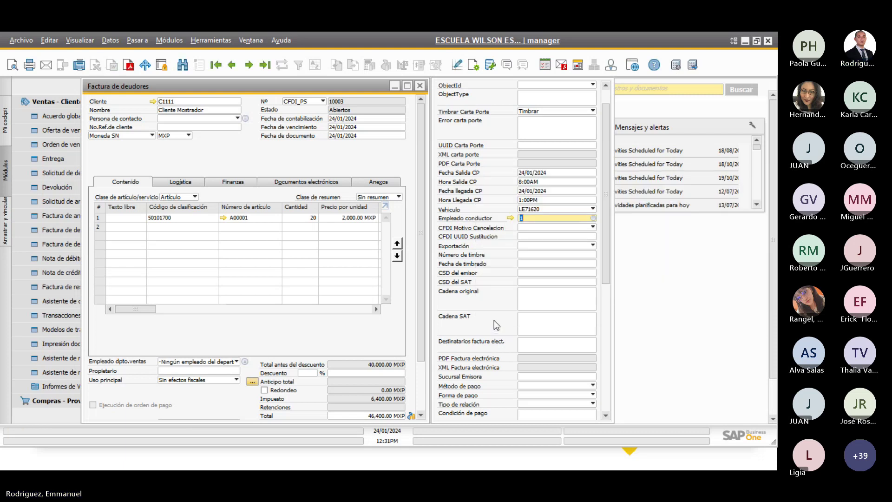
# - Set Exportación to 01 - No aplica and add the invoice, accepting the missing delivery, credit limit and no-modification prompts
pyautogui.click(523, 246)
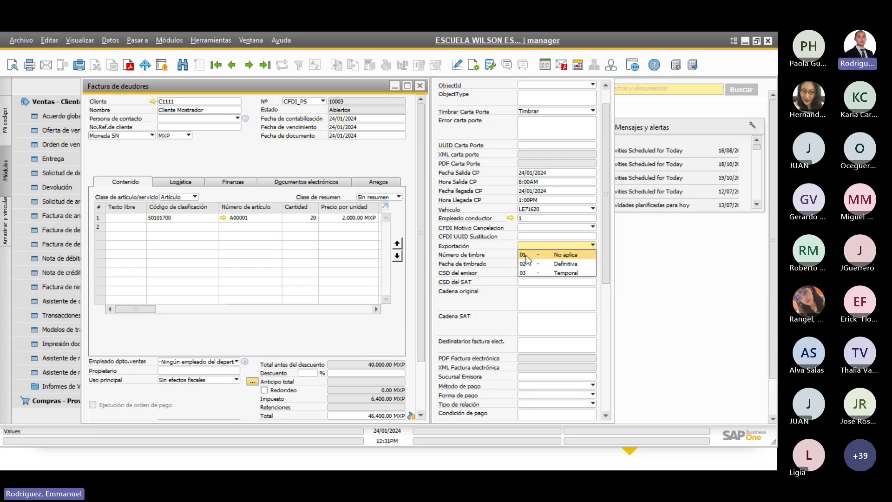
pyautogui.click(527, 255)
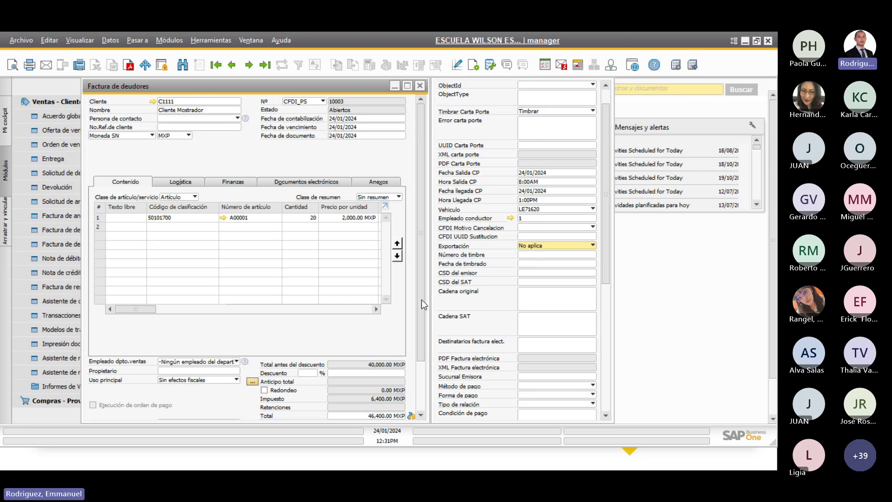
pyautogui.scroll(-3, 422, 299)
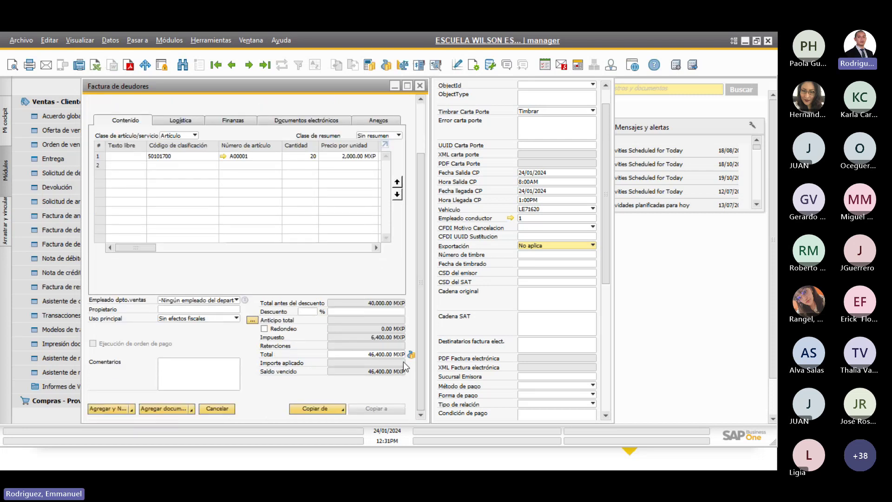
pyautogui.click(102, 413)
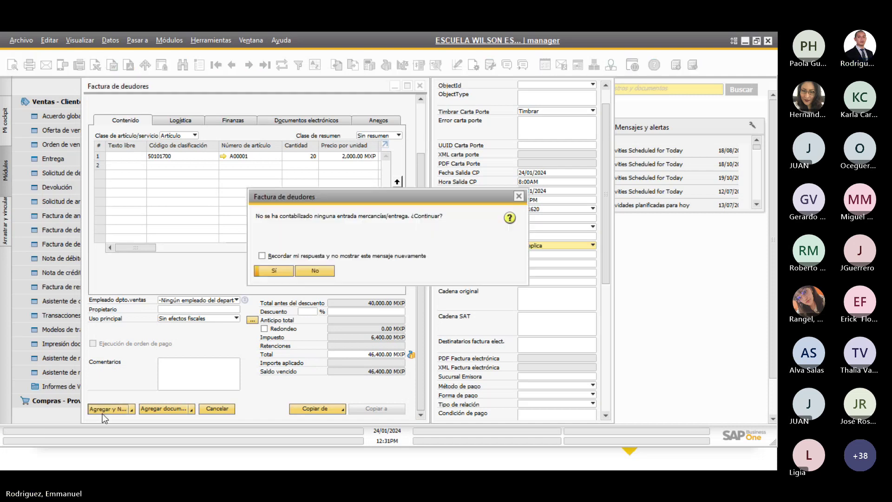
pyautogui.click(273, 271)
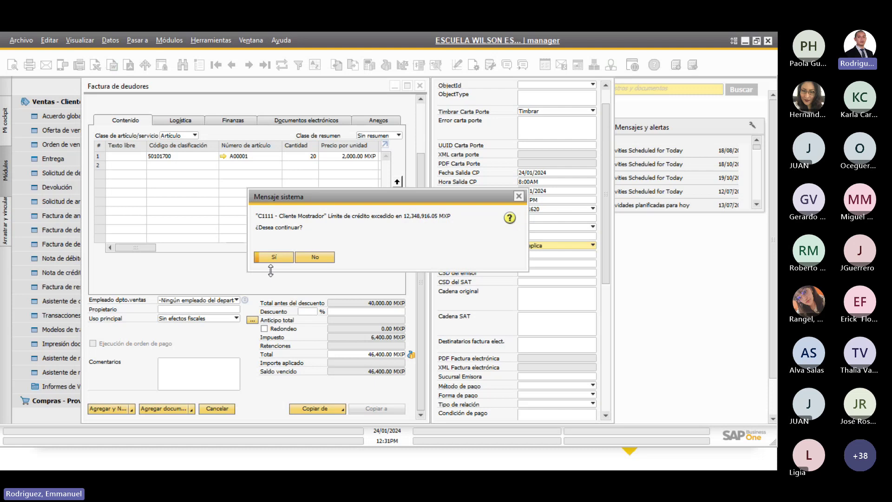
pyautogui.click(274, 258)
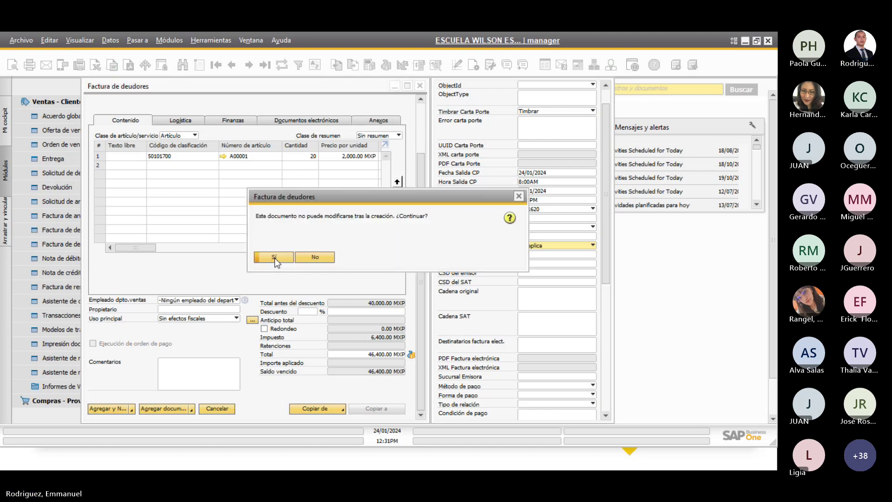
pyautogui.click(274, 257)
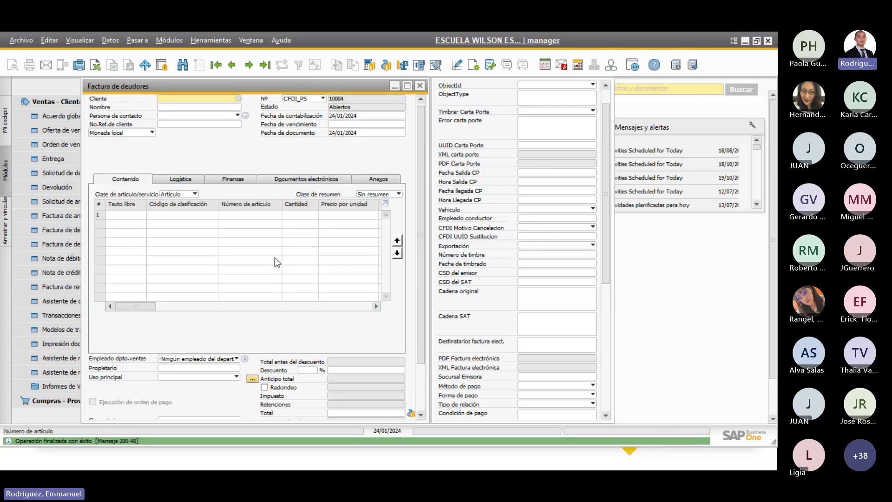
# - Display the newly added invoice and refresh it to check its Carta Porte stamping status and UUID
pyautogui.click(234, 64)
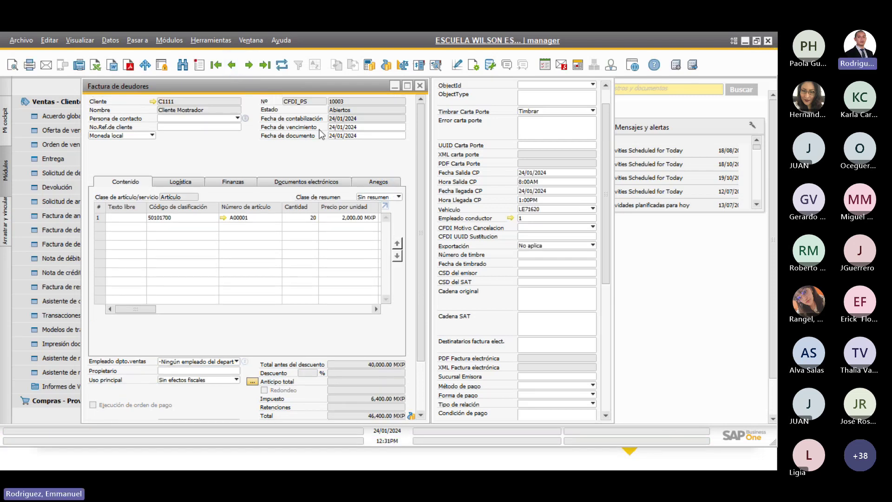
pyautogui.click(282, 64)
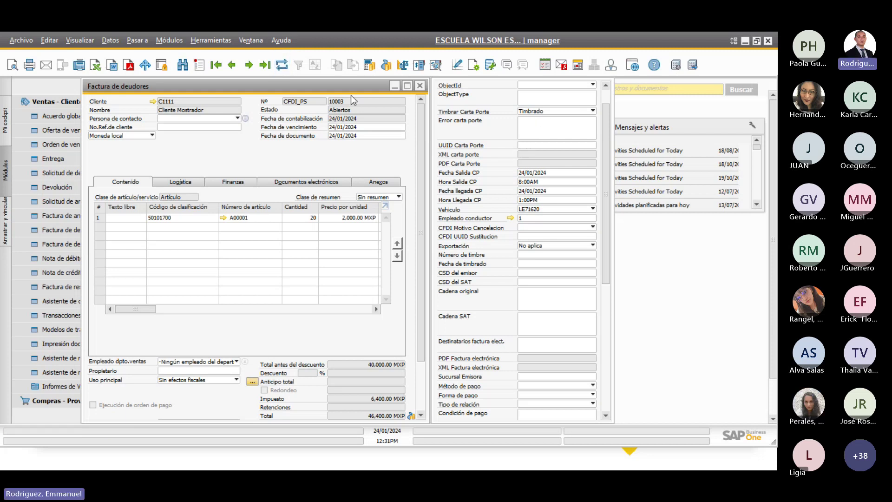
pyautogui.click(279, 66)
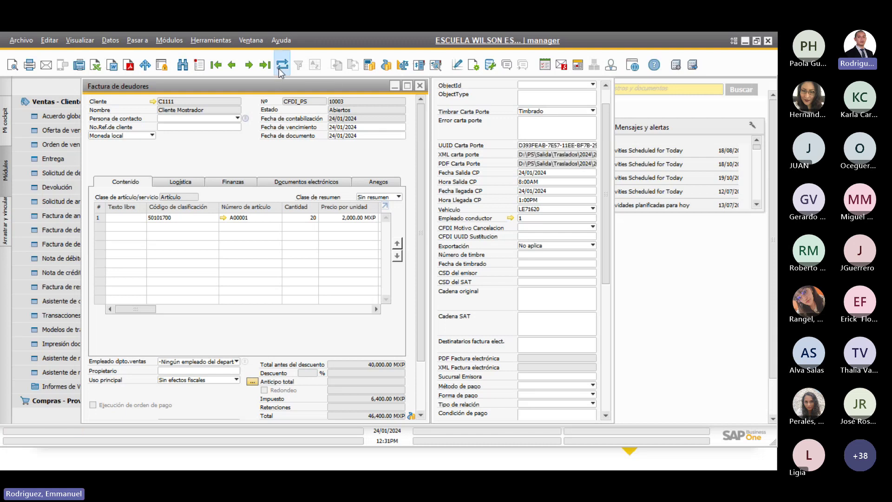
pyautogui.click(530, 145)
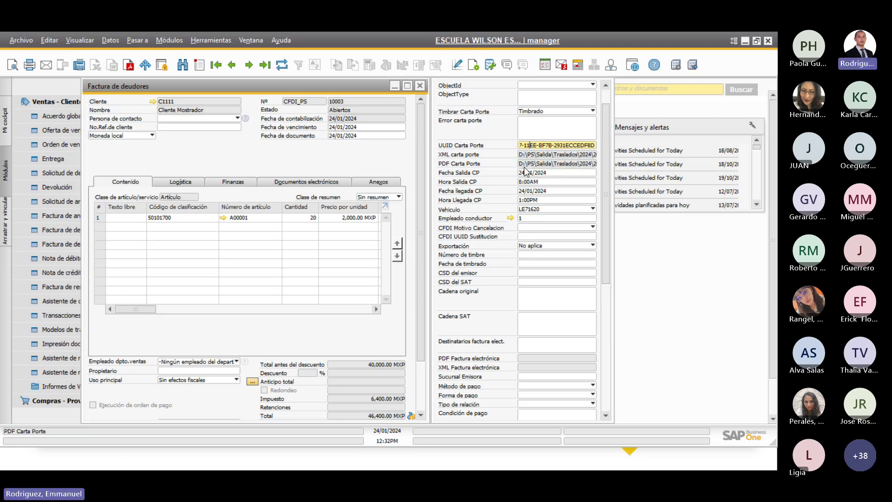
# - Open the Carta Porte XML in the browser and examine the CartaPorte node's Version and IdCCP attributes
pyautogui.hotkey('alt', 'Tab')
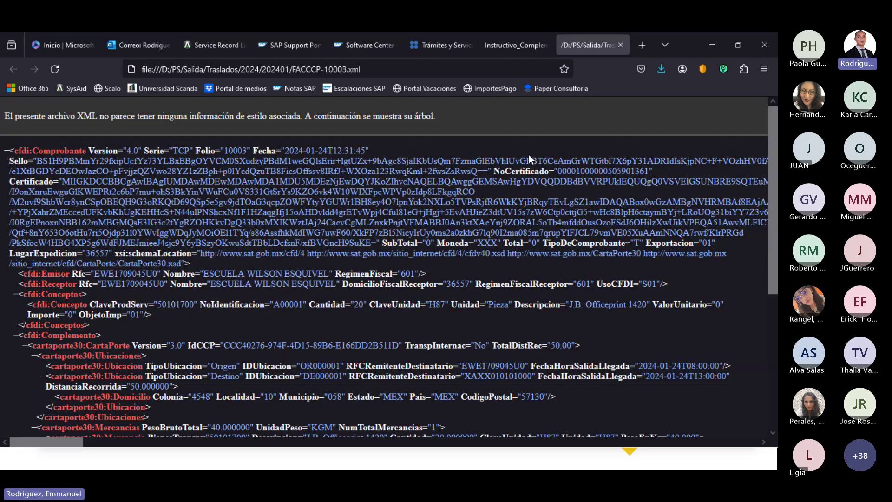
pyautogui.scroll(-3, 458, 192)
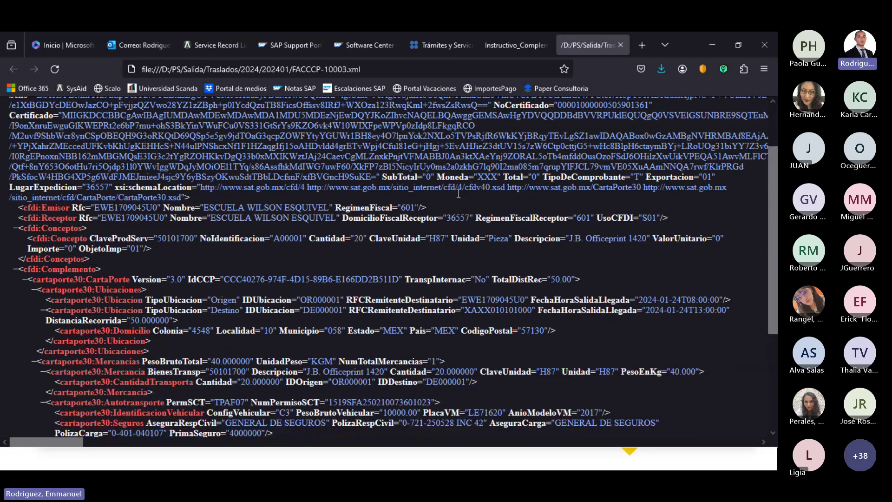
pyautogui.scroll(-2, 458, 193)
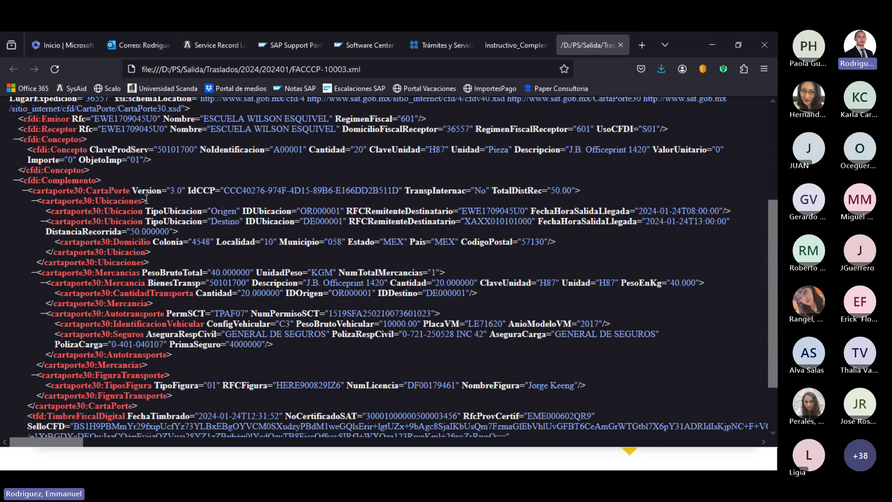
pyautogui.moveTo(146, 191); pyautogui.dragTo(186, 191)
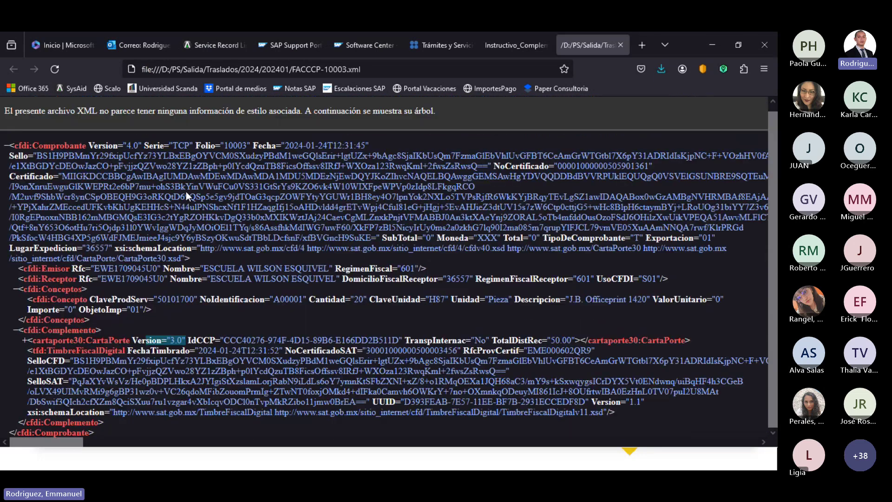
pyautogui.click(25, 340)
pyautogui.moveTo(201, 339); pyautogui.dragTo(258, 340)
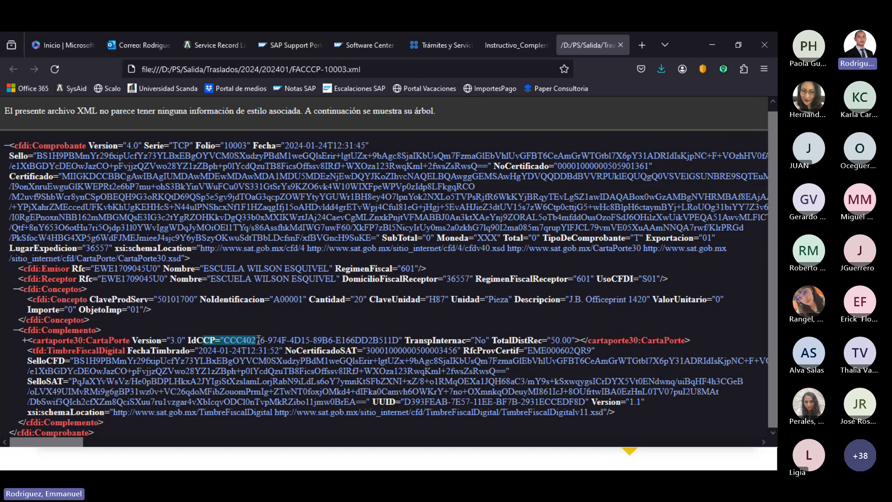
# - Expand the CartaPorte node in the XML and review its locations, goods, vehicle, transport figure and fiscal stamp data
pyautogui.click(24, 340)
pyautogui.scroll(-1, 165, 288)
pyautogui.scroll(-3, 166, 288)
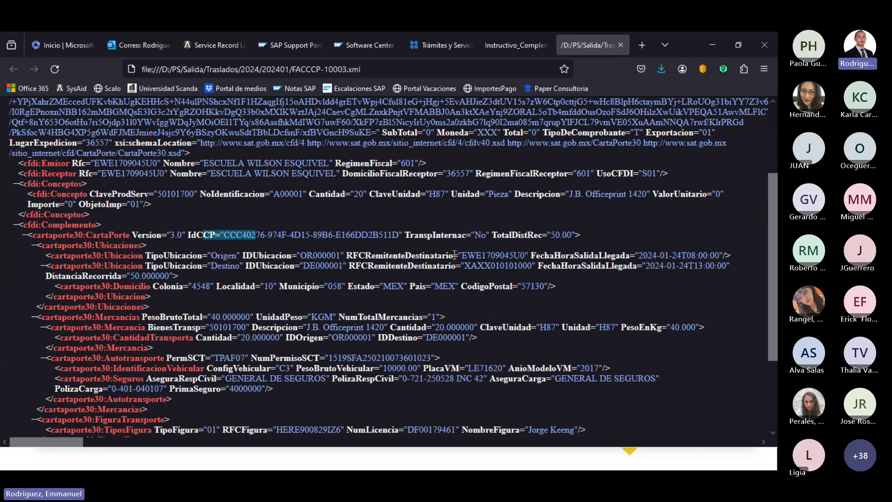
pyautogui.scroll(-1, 455, 253)
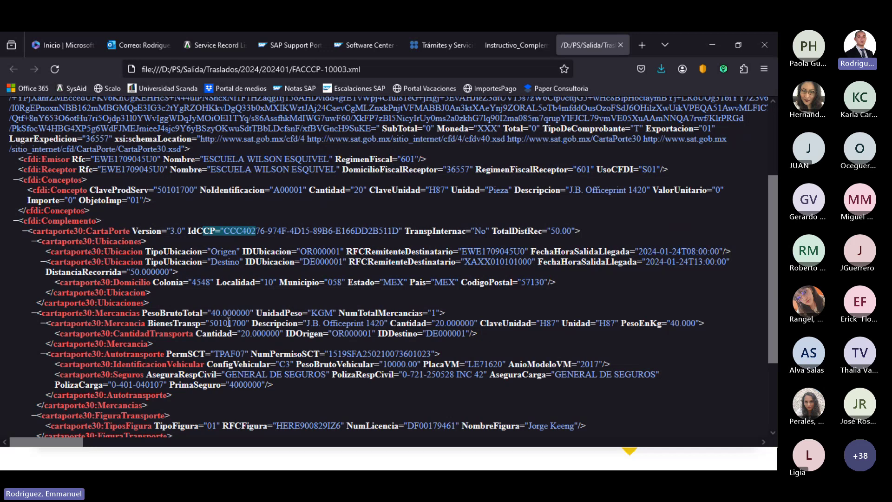
pyautogui.scroll(-2, 204, 321)
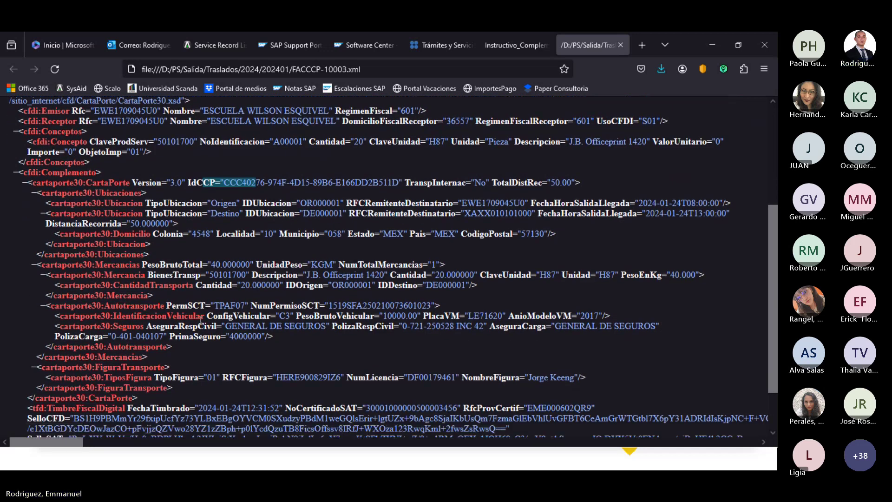
pyautogui.scroll(-2, 201, 320)
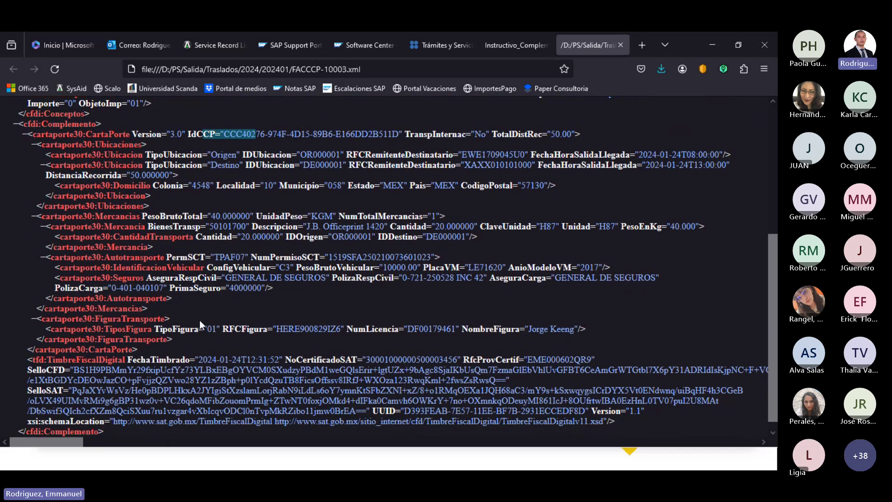
pyautogui.scroll(-1, 200, 323)
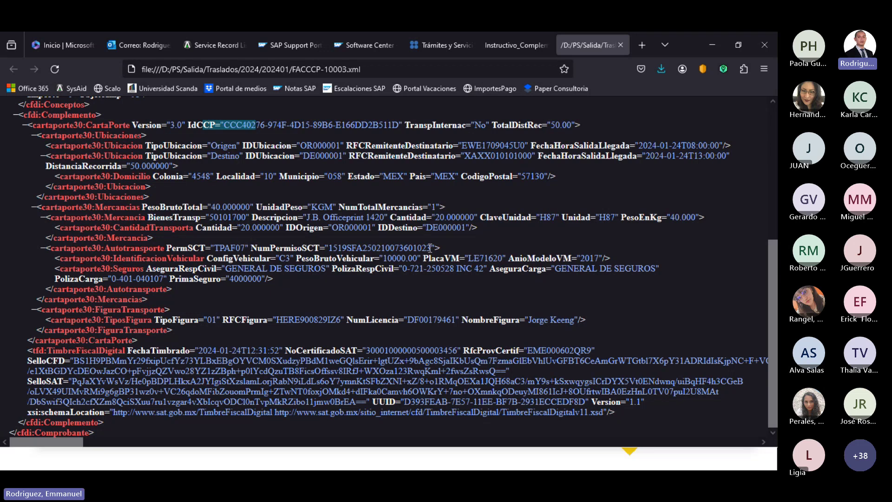
# - Return to the invoice in SAP Business One and open its PDF Carta Porte file to view the printed document
pyautogui.hotkey('alt', 'Tab')
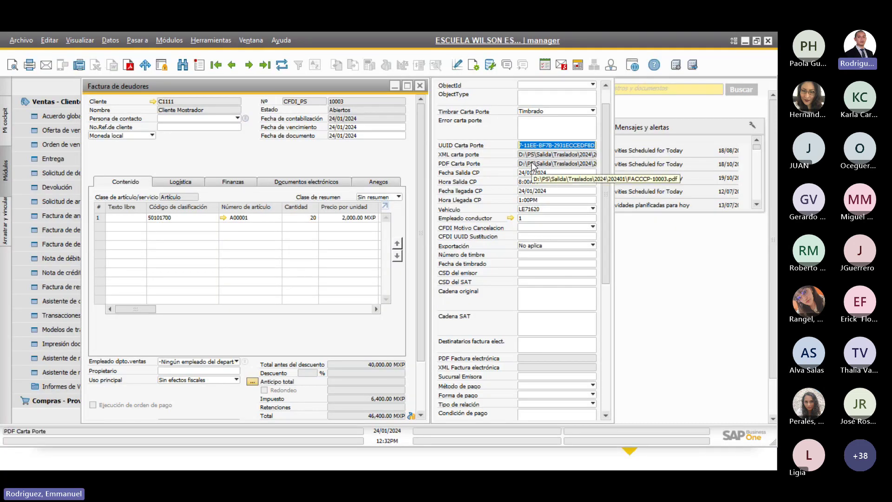
pyautogui.doubleClick(533, 164)
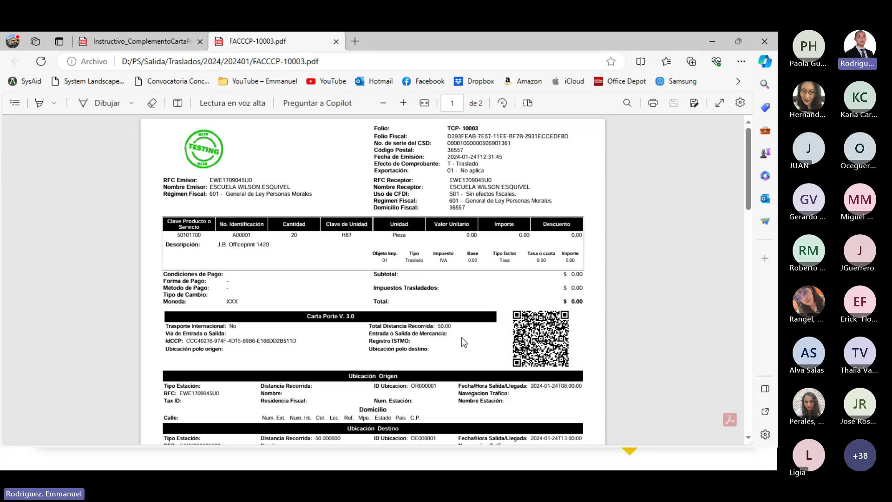
pyautogui.scroll(-1, 462, 339)
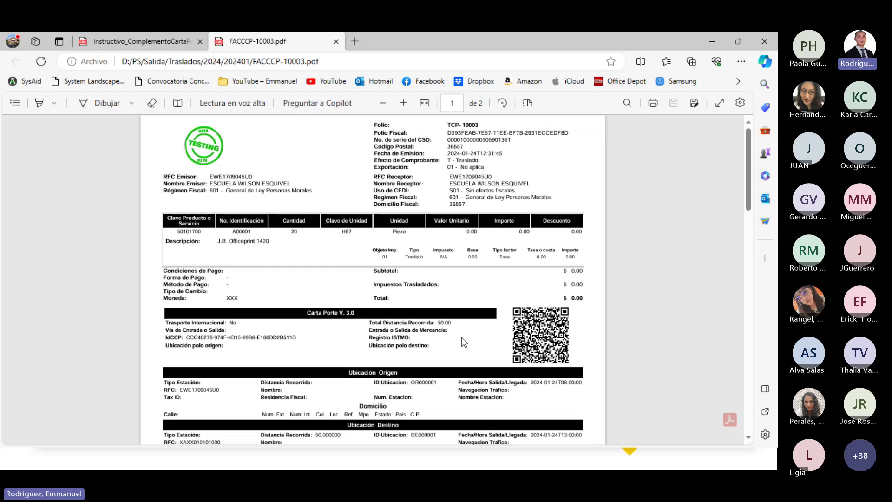
# - Review both pages of the Carta Porte PDF, from the locations and goods to the vehicle, insurance and digital seals
pyautogui.scroll(-3, 462, 338)
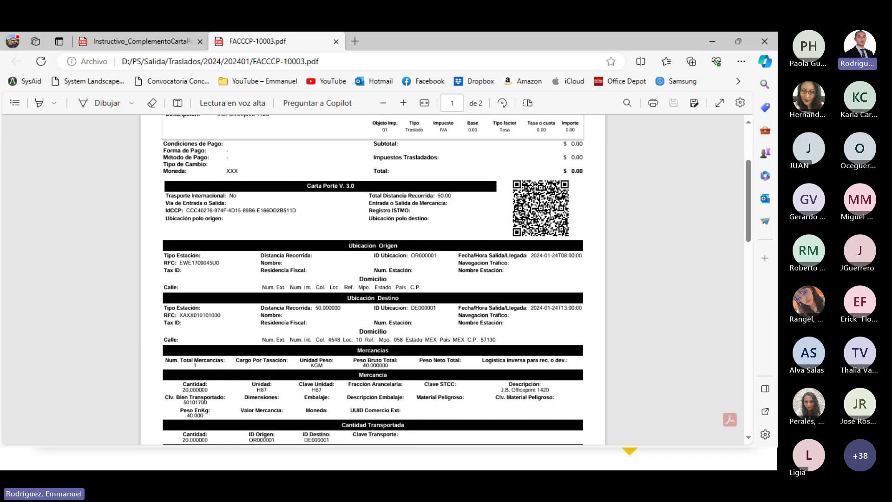
pyautogui.scroll(-7, 528, 202)
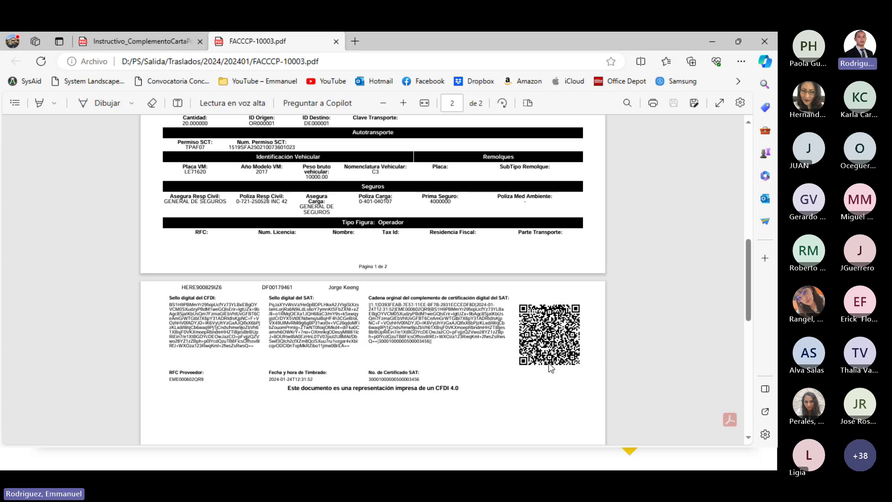
pyautogui.scroll(10, 551, 367)
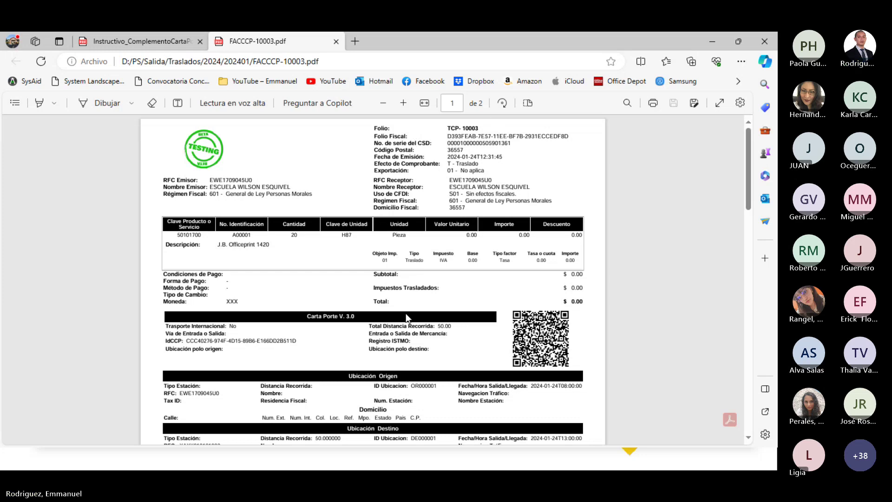
# - Switch to the presentation and advance from the exercise slide to the first common stamping errors slide
pyautogui.hotkey('alt', 'Tab')
pyautogui.hotkey('alt', 'Tab')
pyautogui.hotkey('alt', 'Tab')
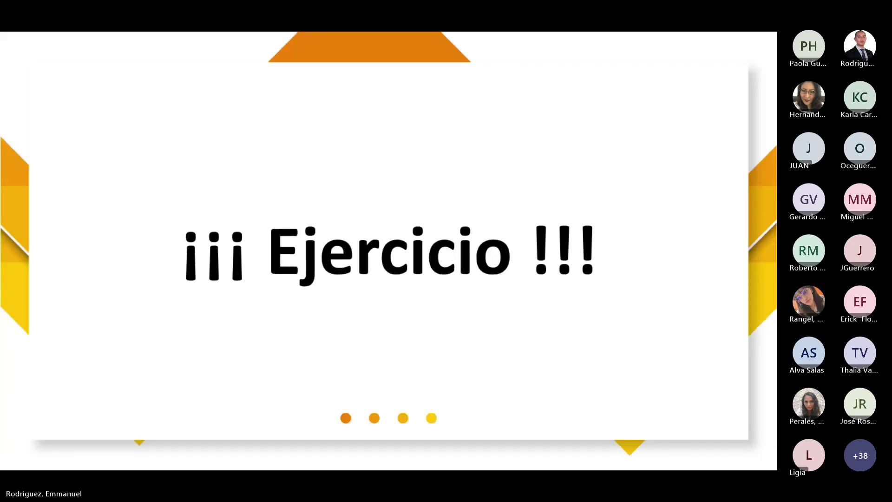
pyautogui.press('Right')
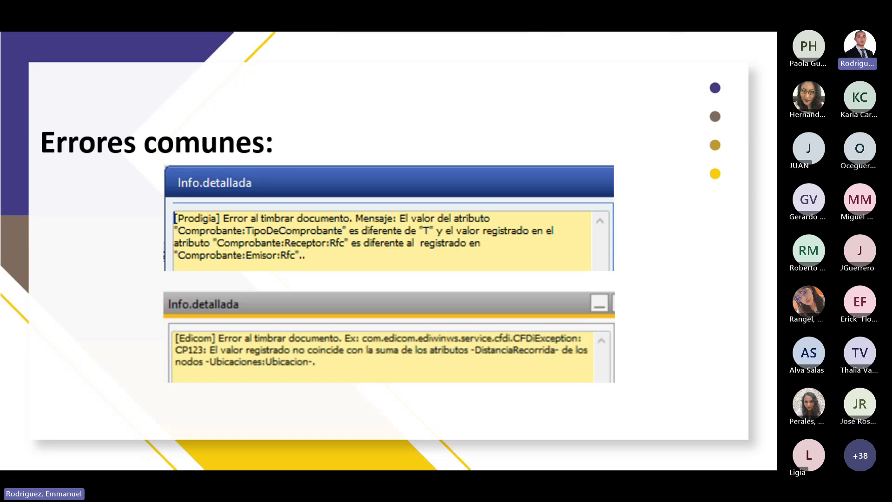
# - Return to the XML in the browser and compare the Rfc and Nombre attributes of the Emisor and Receptor nodes
pyautogui.hotkey('alt', 'Tab')
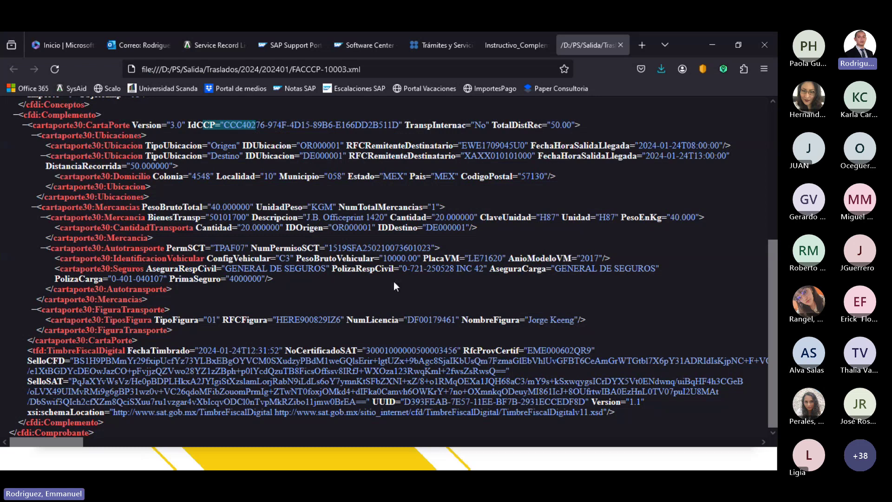
pyautogui.scroll(4, 359, 214)
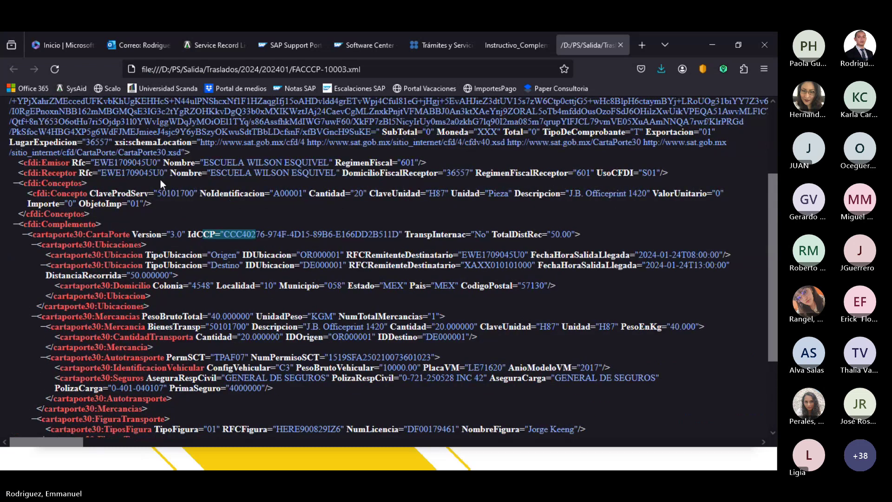
pyautogui.moveTo(100, 163); pyautogui.dragTo(169, 173)
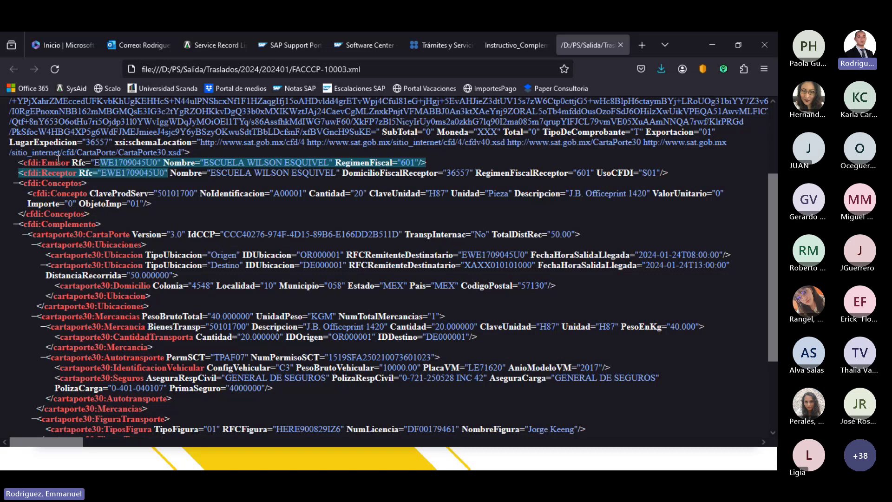
pyautogui.click(129, 164)
pyautogui.moveTo(94, 163); pyautogui.dragTo(158, 163)
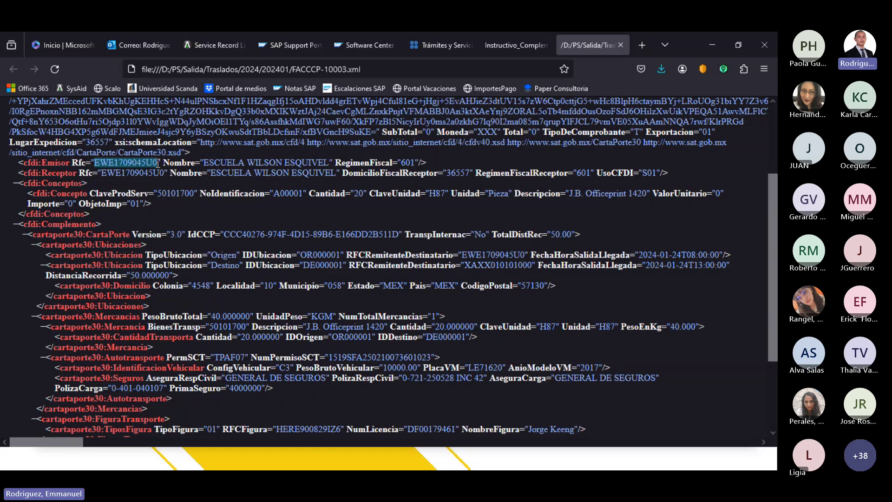
pyautogui.moveTo(101, 173); pyautogui.dragTo(165, 174)
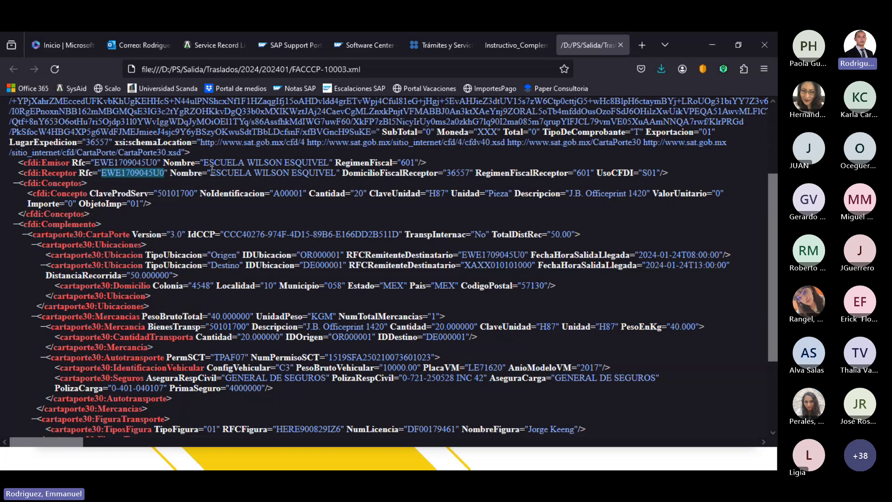
pyautogui.moveTo(211, 173); pyautogui.dragTo(322, 175)
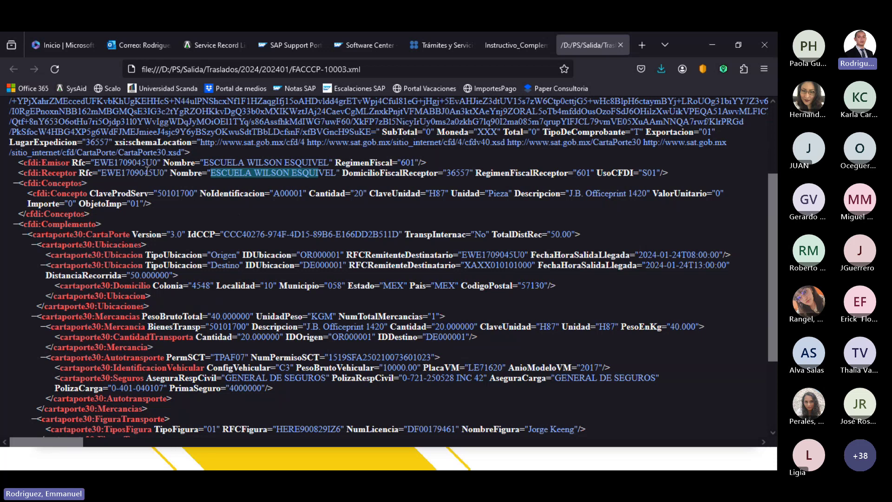
pyautogui.doubleClick(147, 173)
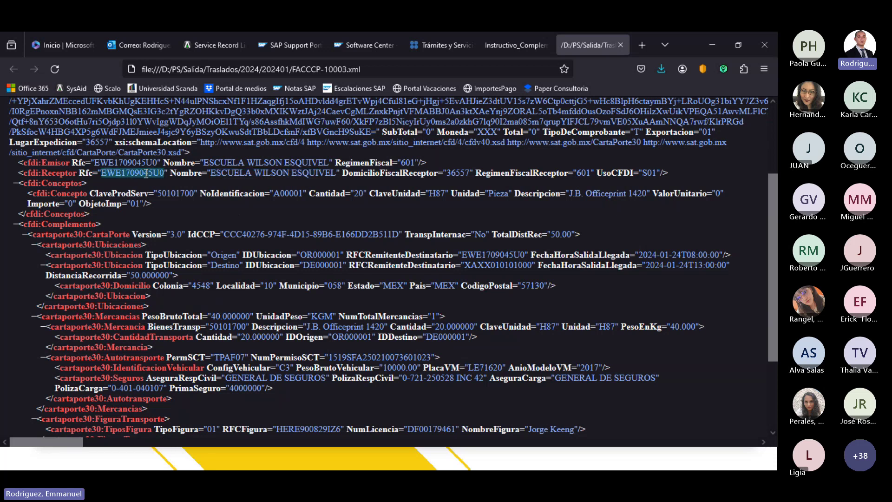
pyautogui.doubleClick(222, 173)
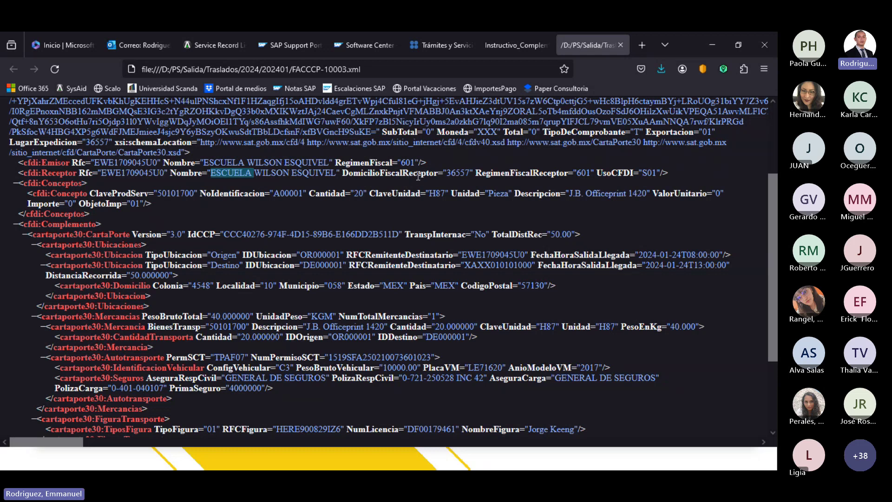
# - Compare the receiver's DomicilioFiscalReceptor with LugarExpedicion, and its RegimenFiscalReceptor with the issuer's RegimenFiscal in the XML
pyautogui.doubleClick(453, 173)
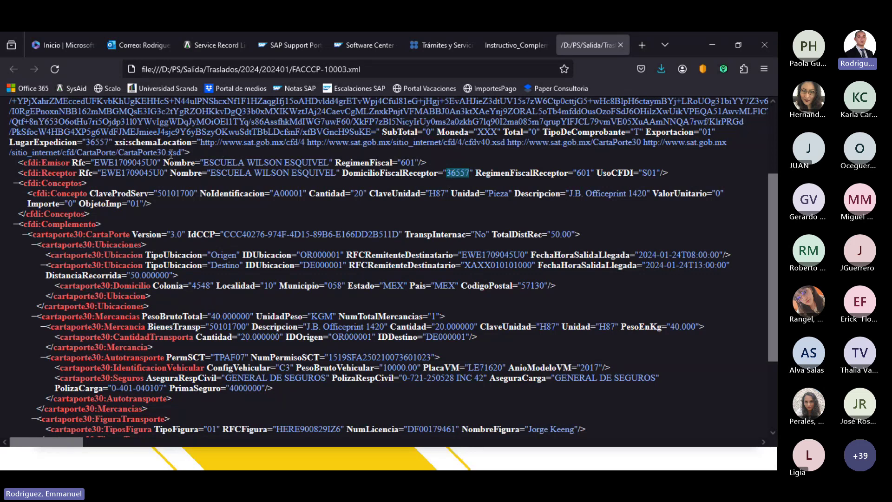
pyautogui.doubleClick(94, 144)
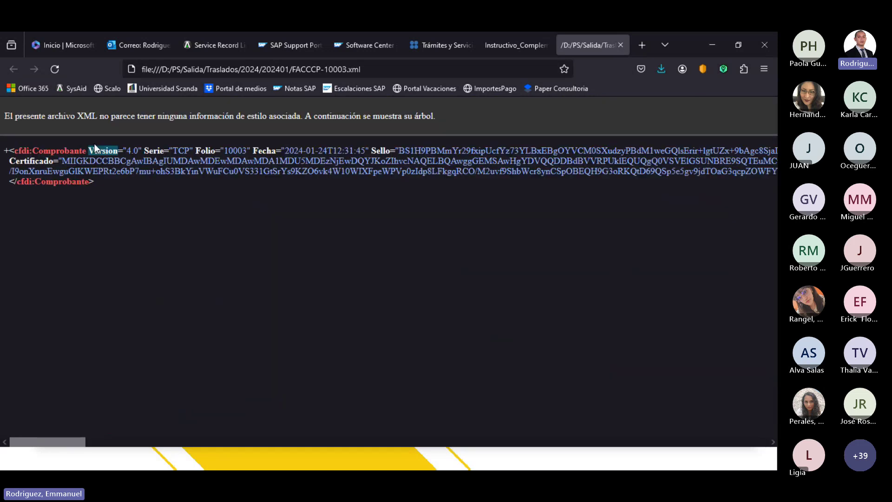
pyautogui.click(6, 152)
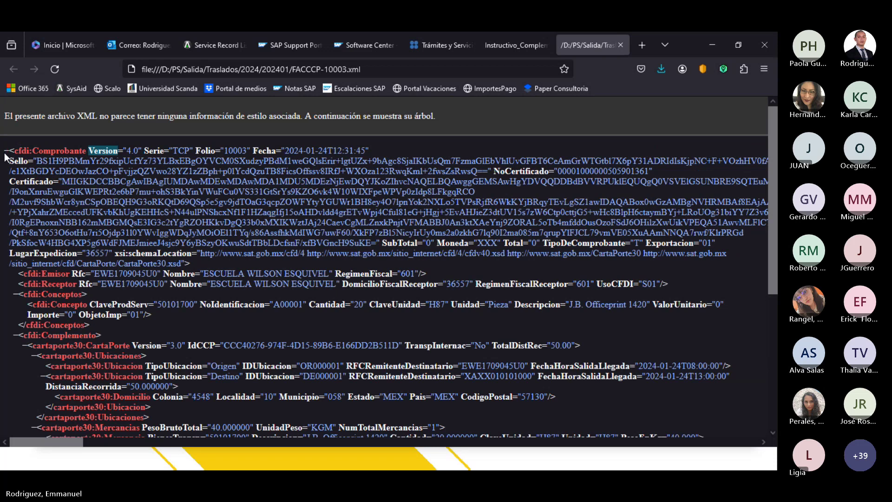
pyautogui.click(102, 254)
pyautogui.click(6, 151)
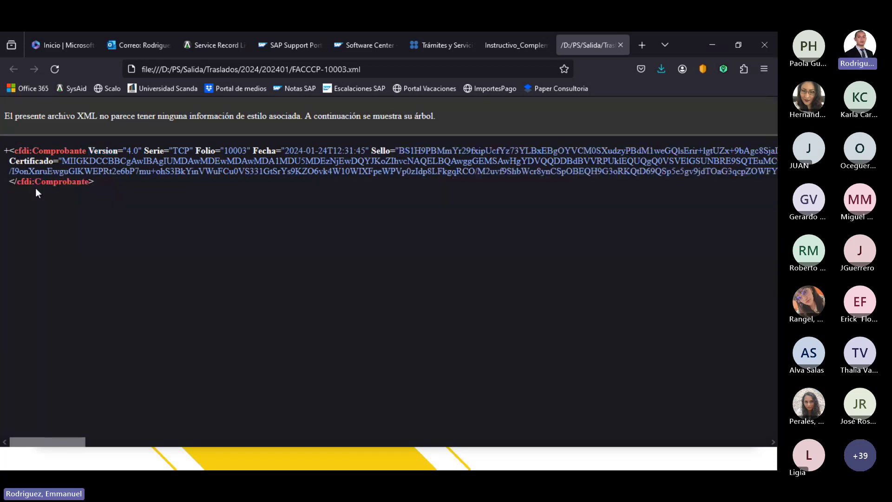
pyautogui.click(7, 150)
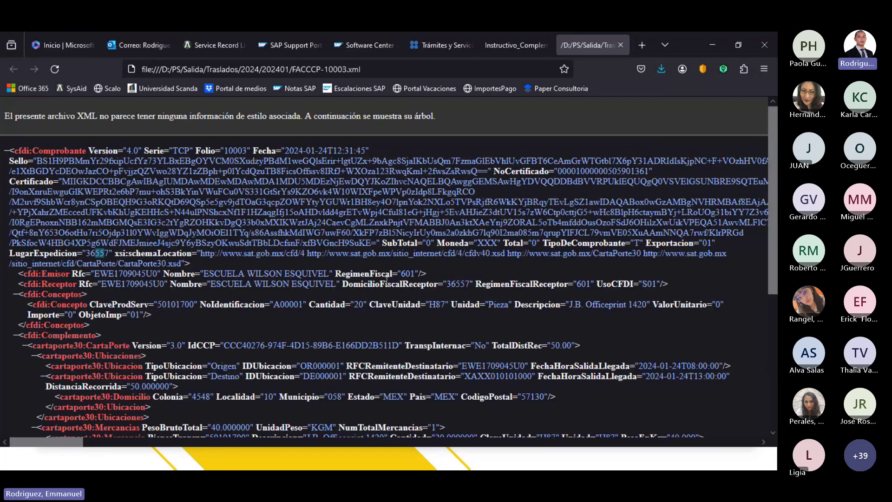
pyautogui.click(452, 286)
pyautogui.doubleClick(452, 286)
pyautogui.scroll(-2, 453, 288)
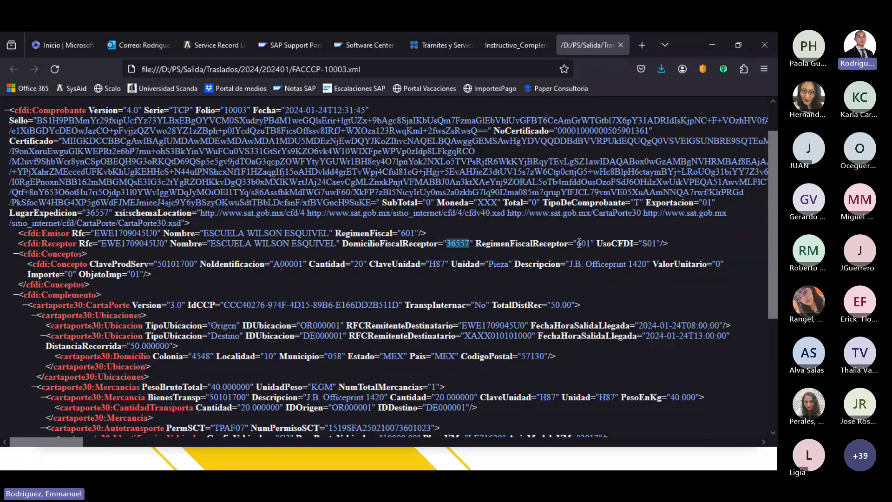
pyautogui.moveTo(578, 243); pyautogui.dragTo(590, 243)
pyautogui.moveTo(128, 233); pyautogui.dragTo(419, 233)
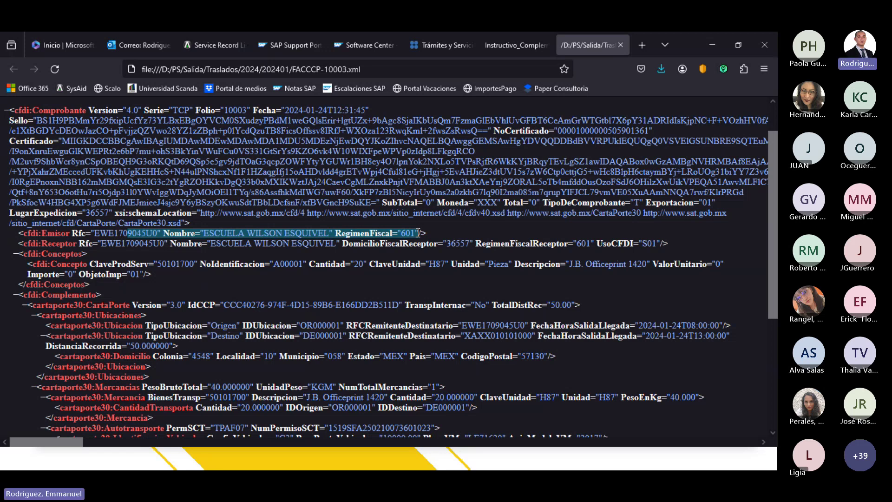
# - Check the distance error on the slide, and compare the destination's DistanciaRecorrida with the CartaPorte node's TotalDistRec in the XML
pyautogui.hotkey('alt', 'Tab')
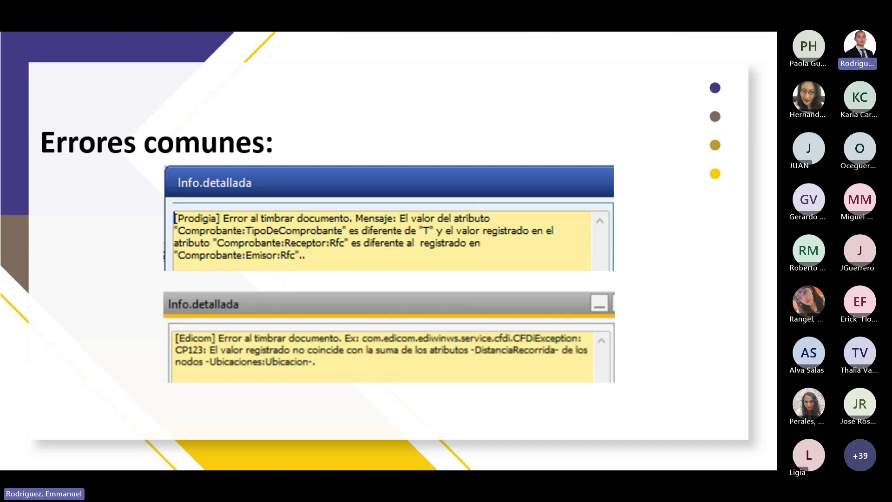
pyautogui.hotkey('alt', 'Tab')
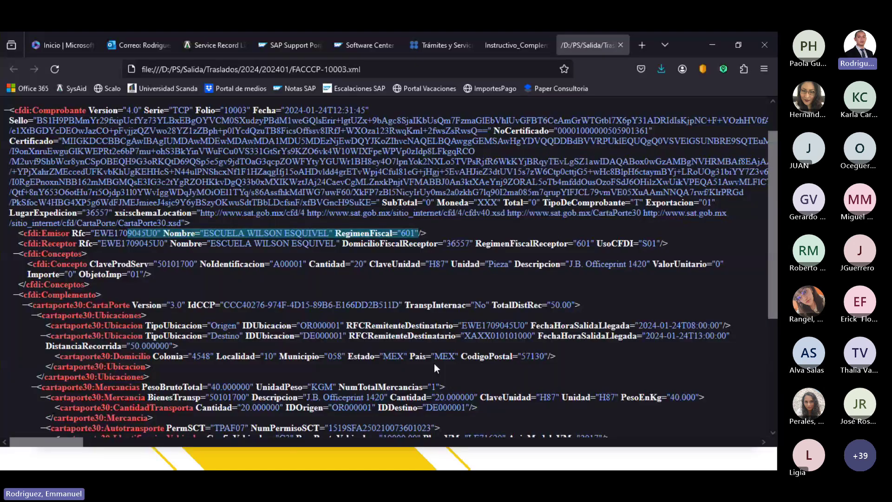
pyautogui.scroll(-2, 384, 307)
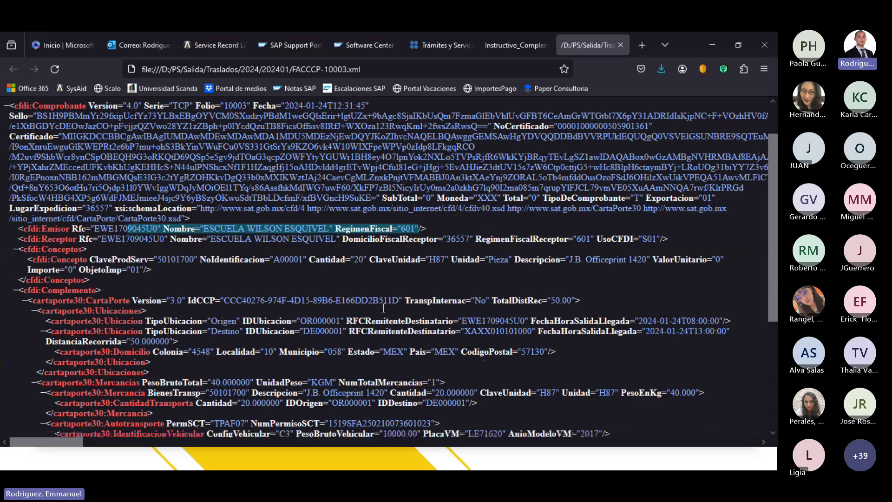
pyautogui.scroll(-1, 384, 308)
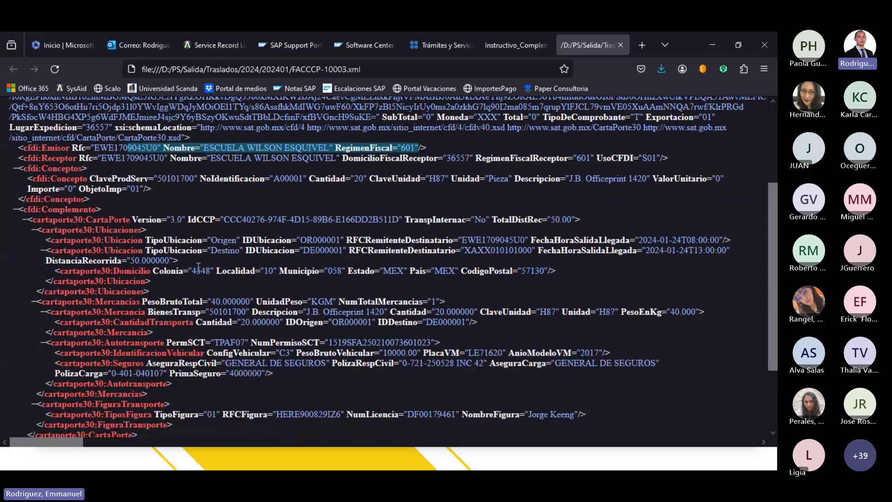
pyautogui.moveTo(76, 257); pyautogui.dragTo(172, 259)
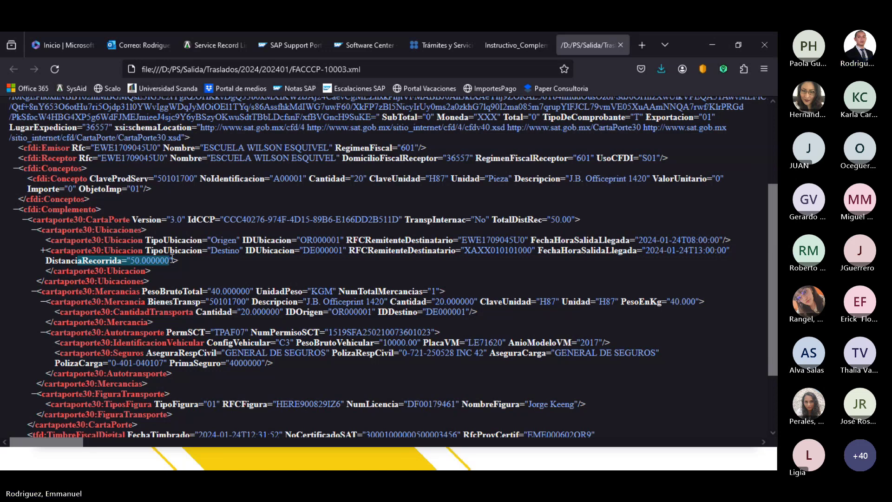
pyautogui.moveTo(519, 219); pyautogui.dragTo(575, 217)
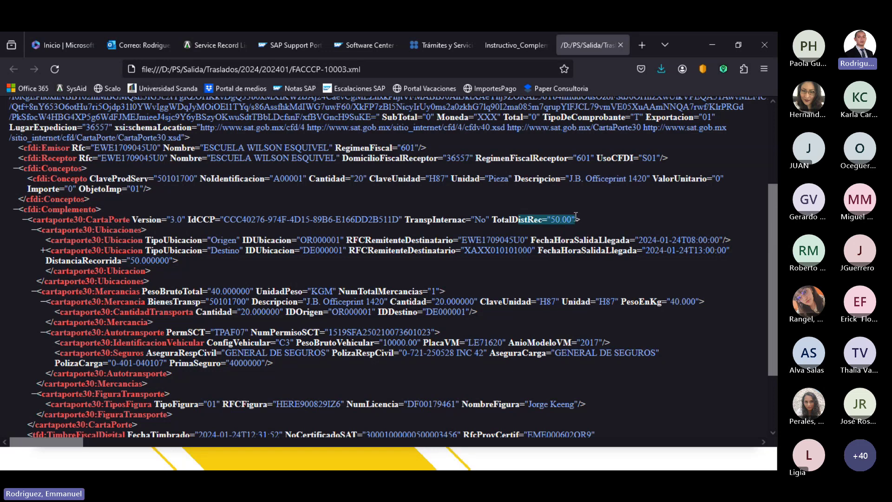
pyautogui.click(575, 217)
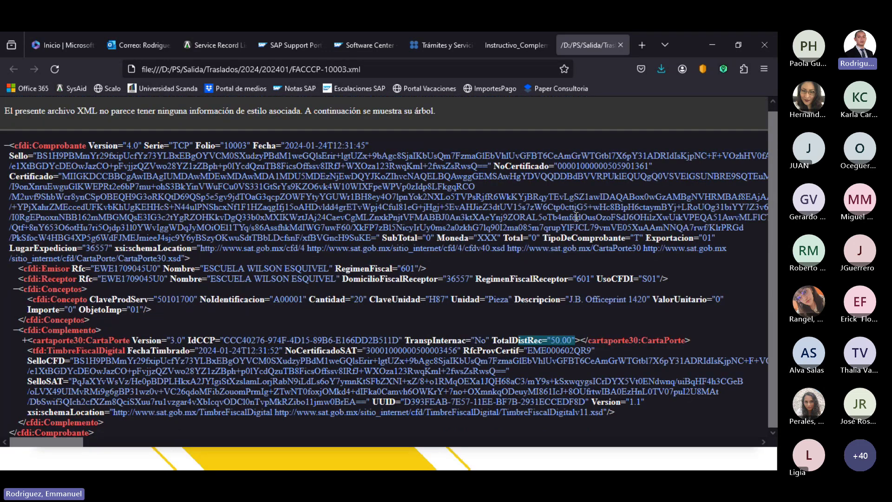
pyautogui.click(23, 336)
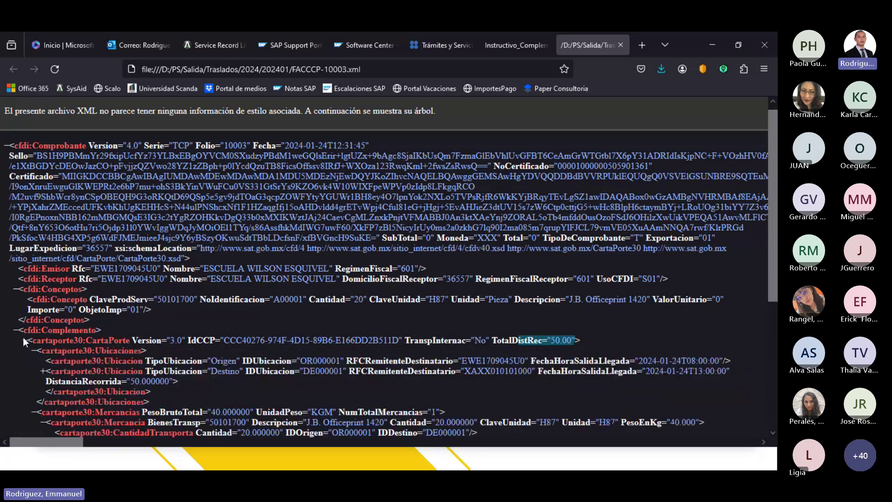
pyautogui.scroll(-5, 171, 305)
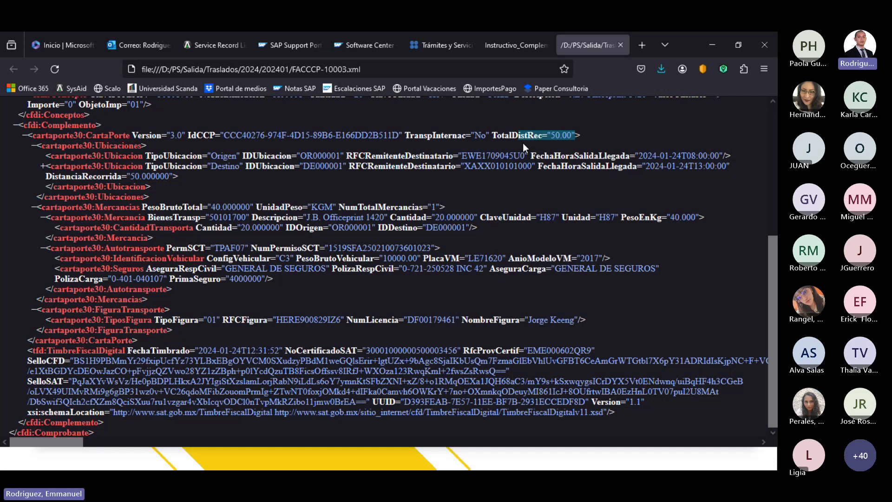
# - Advance the presentation to the Colonia and CodigoPostal errors slide, and look over the Ubicaciones nodes in the browser's XML
pyautogui.hotkey('alt', 'Tab')
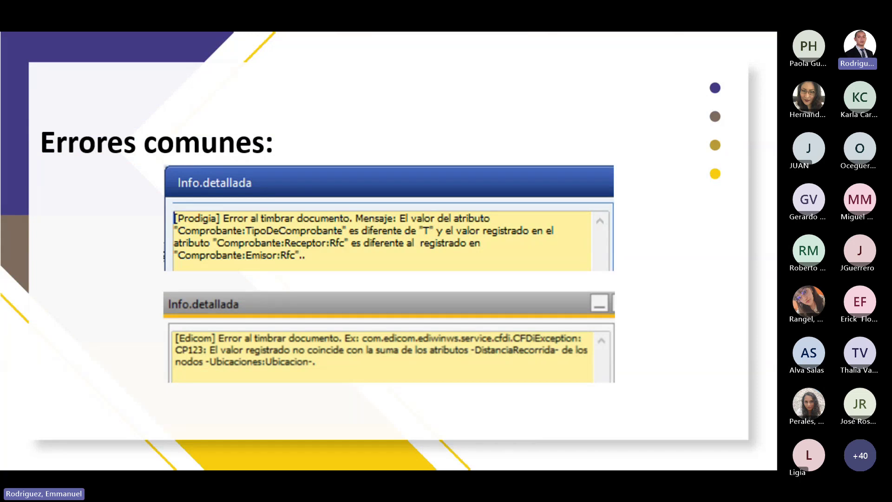
pyautogui.click(401, 179)
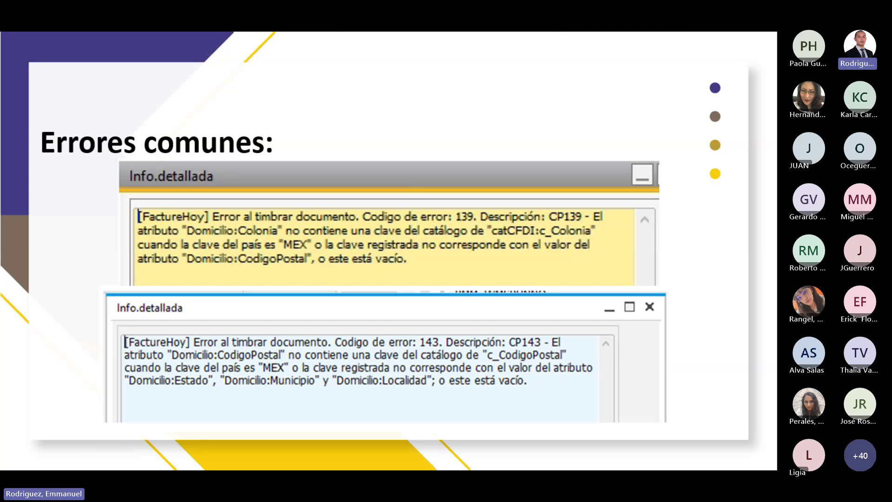
pyautogui.hotkey('alt', 'Tab')
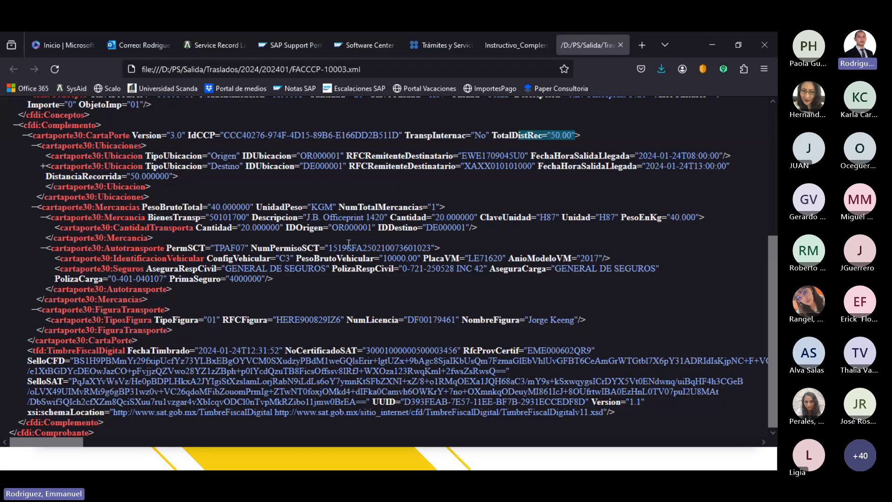
pyautogui.scroll(1, 324, 263)
pyautogui.scroll(1, 326, 264)
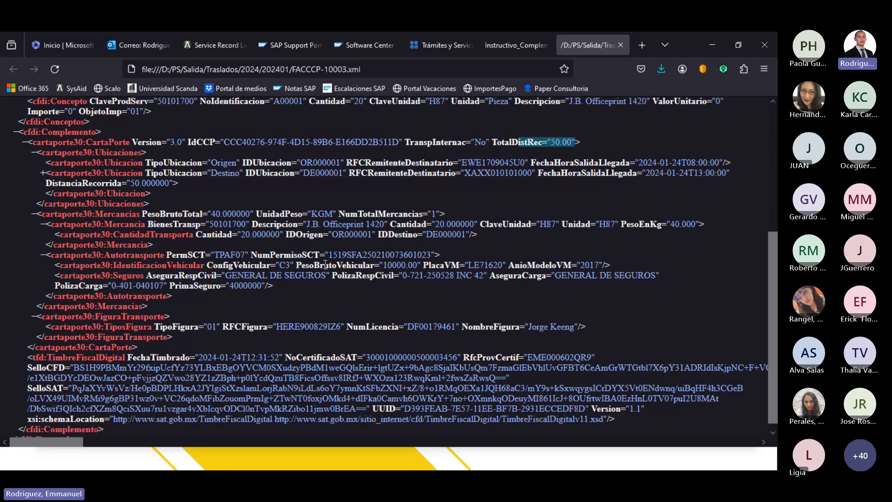
pyautogui.scroll(1, 325, 263)
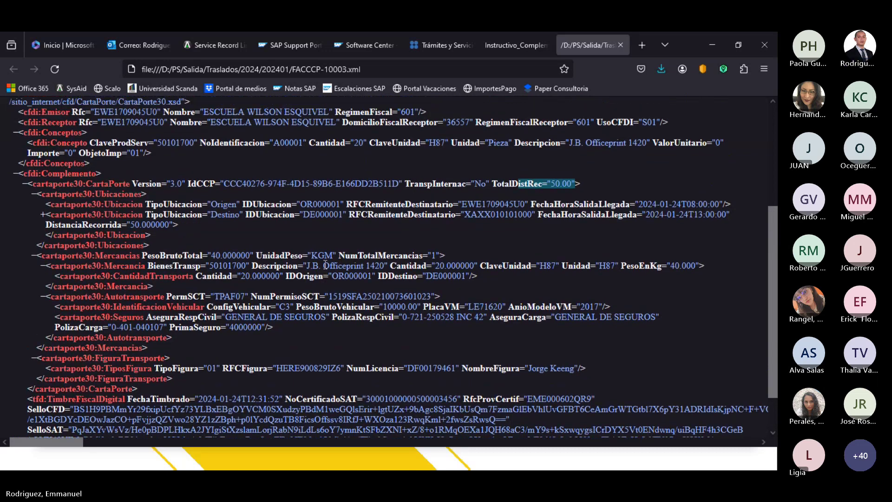
pyautogui.scroll(1, 325, 265)
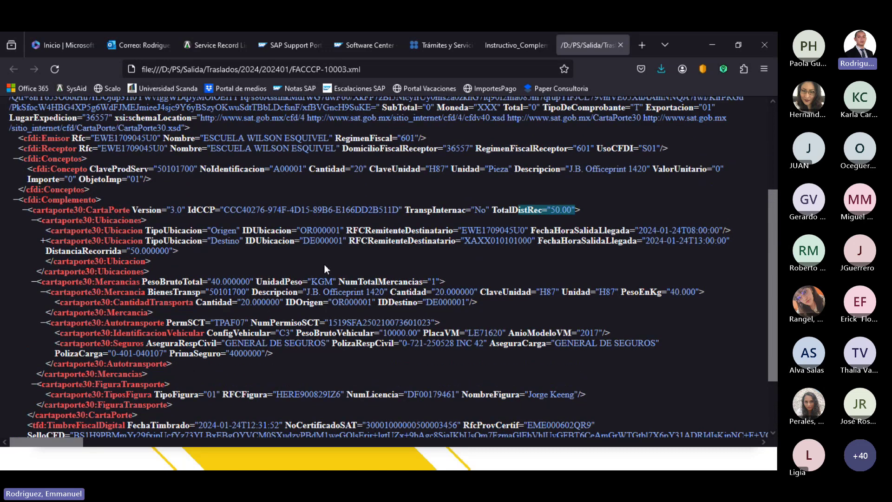
pyautogui.scroll(-3, 324, 264)
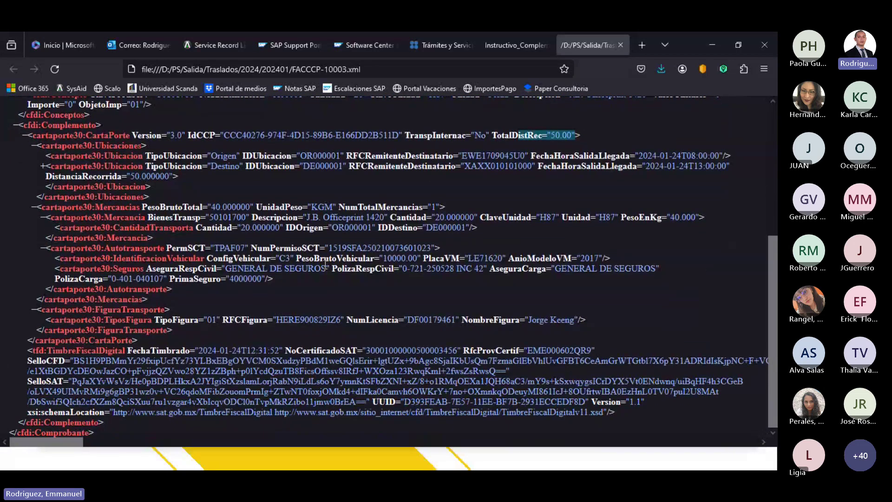
# - Switch to SAP Business One and check the postal code of the customer's Entrega destination address in the business partner master data
pyautogui.hotkey('alt', 'Tab')
pyautogui.press('Tab')
pyautogui.press('Tab')
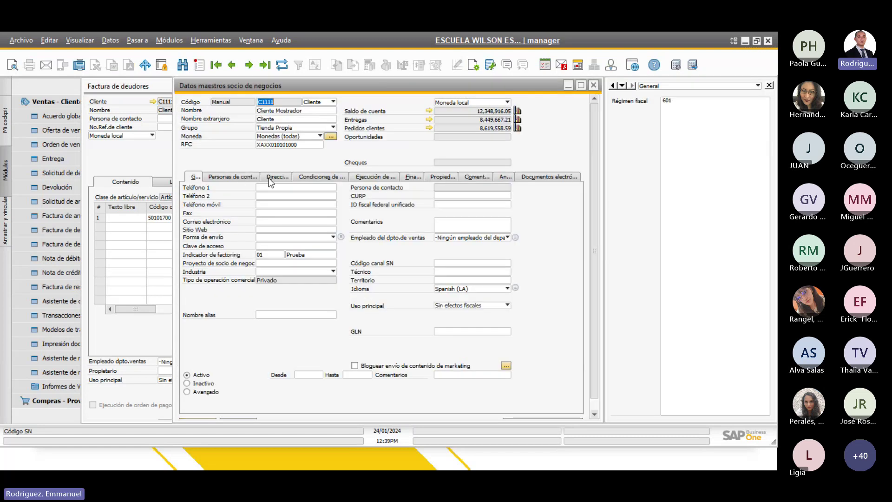
pyautogui.click(274, 177)
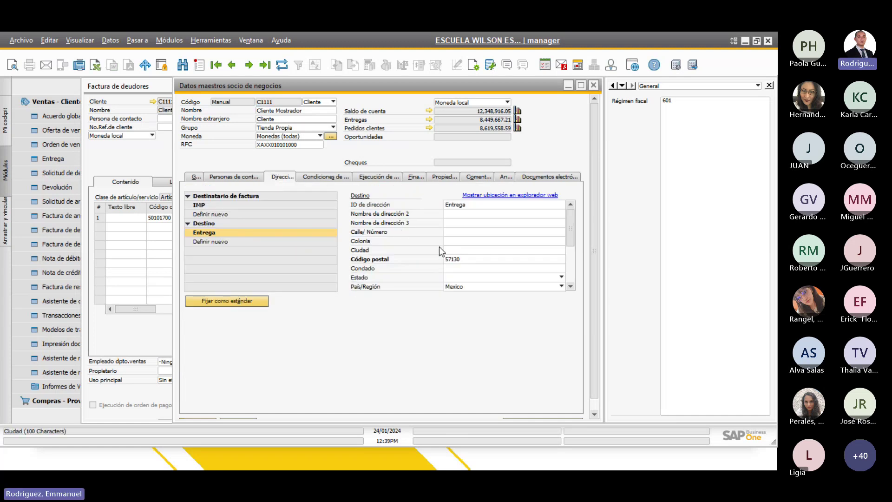
pyautogui.scroll(-2, 476, 269)
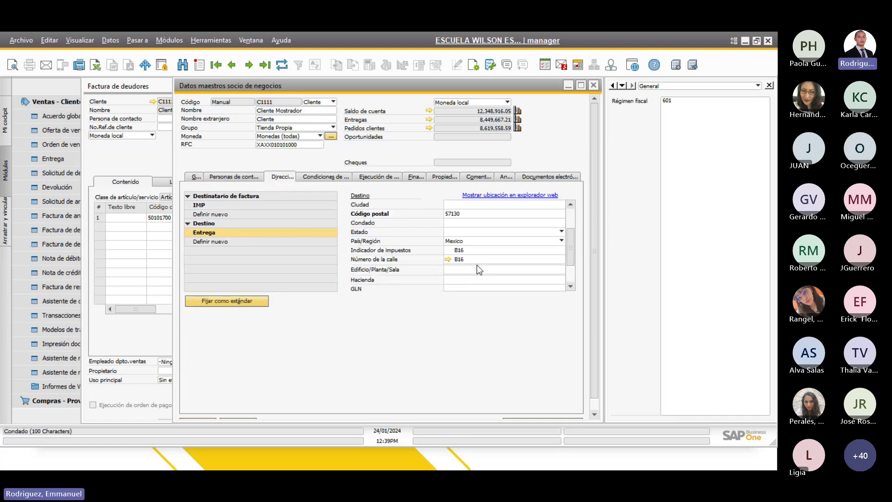
pyautogui.click(471, 212)
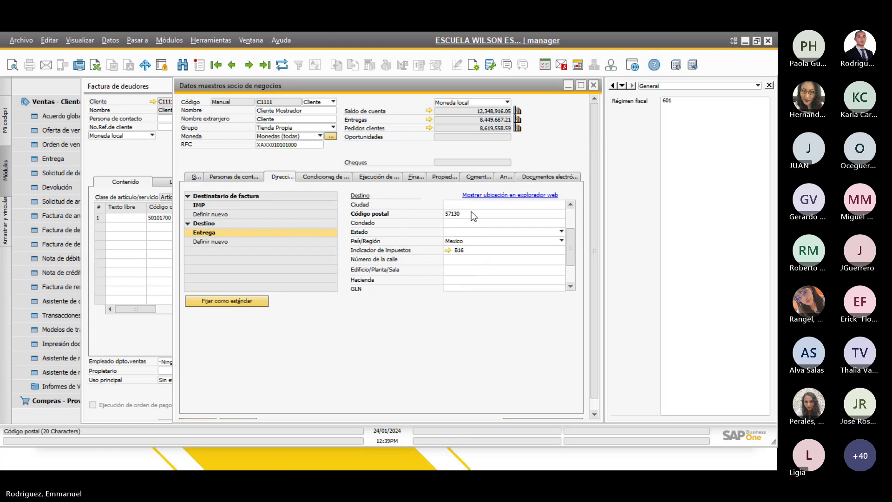
pyautogui.doubleClick(471, 212)
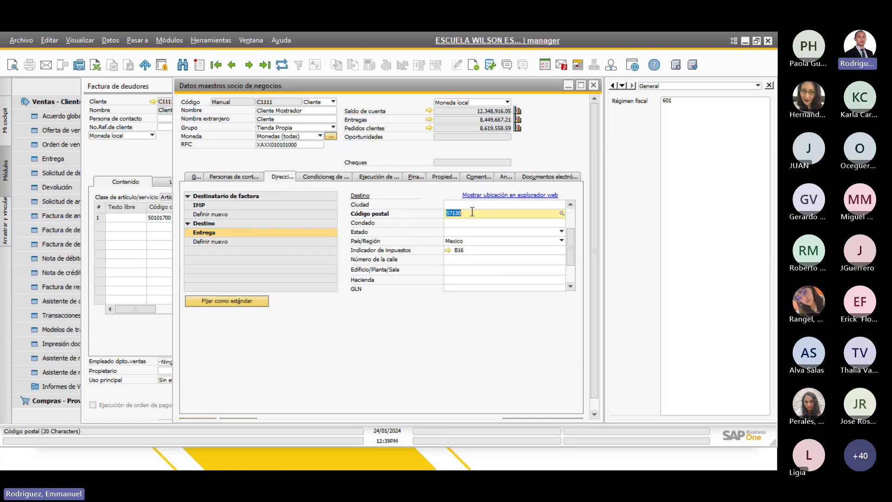
# - View the list of colonias available for the Entrega address, compare it with the error slide, and close the list
pyautogui.scroll(-3, 472, 212)
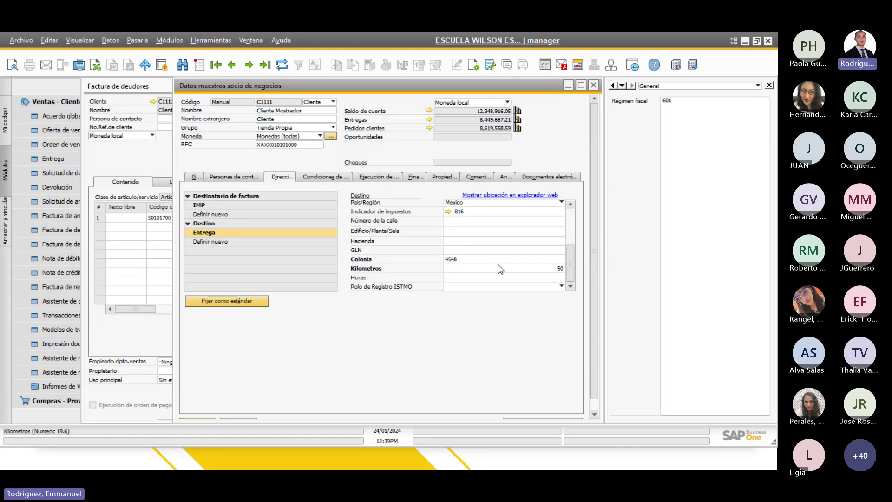
pyautogui.click(483, 260)
pyautogui.doubleClick(550, 262)
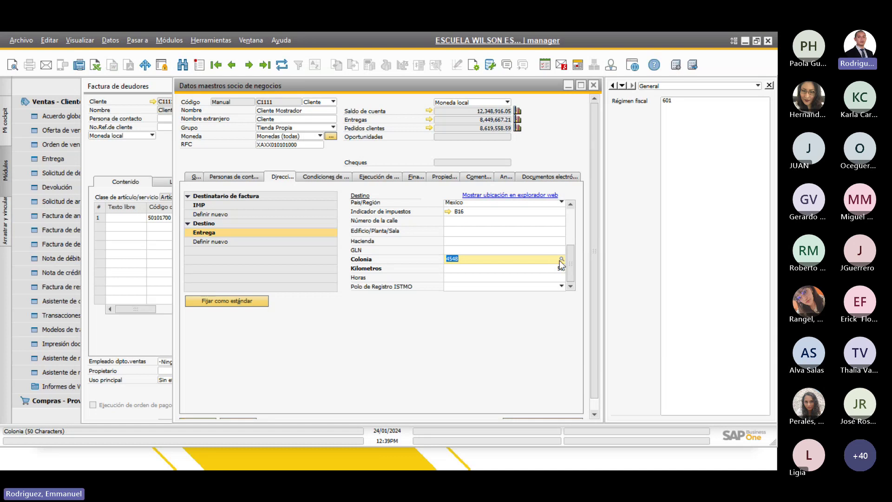
pyautogui.click(560, 259)
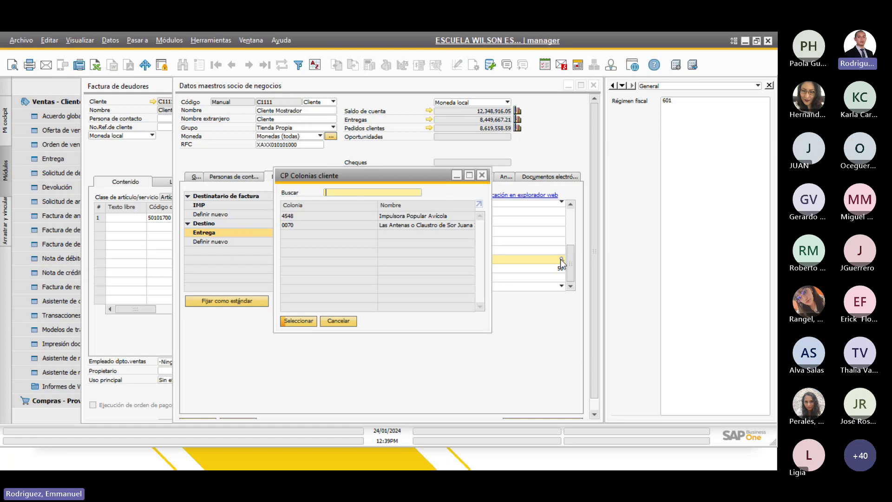
pyautogui.hotkey('alt', 'Tab')
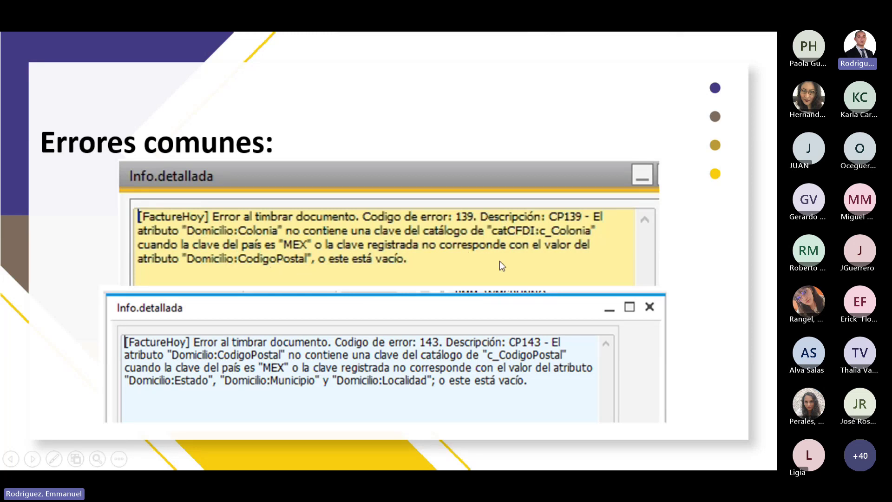
pyautogui.hotkey('alt', 'Tab')
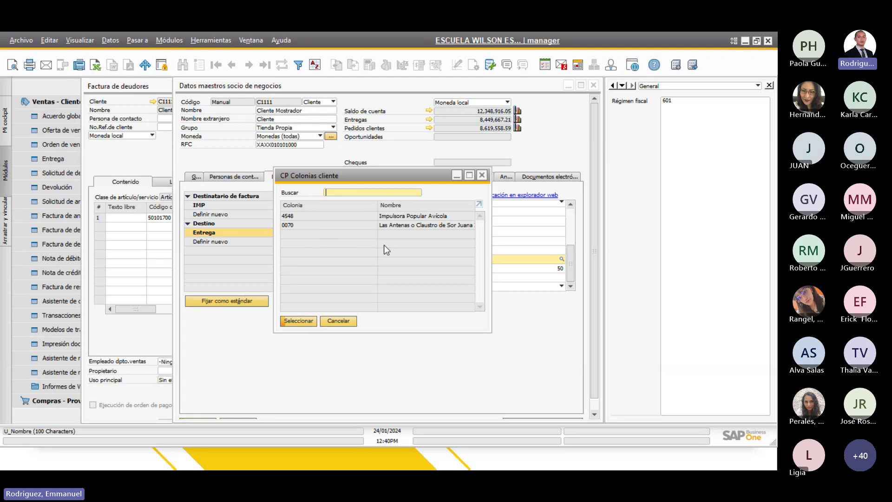
pyautogui.click(482, 177)
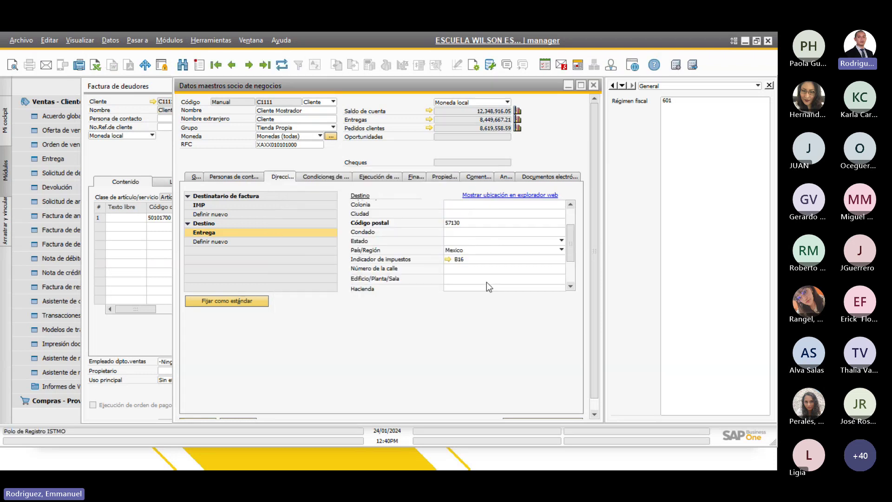
# - Set the Entrega address's postal code to 55430 and open the list of colonias for it
pyautogui.doubleClick(477, 220)
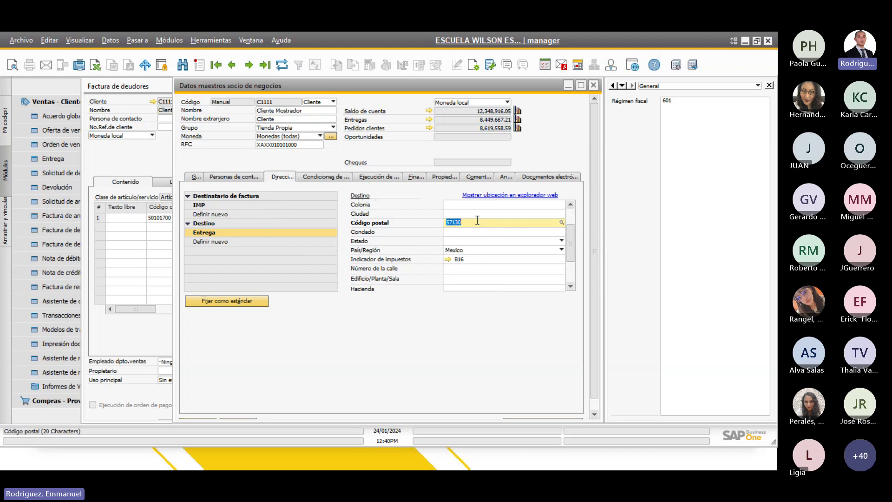
pyautogui.write('55430')
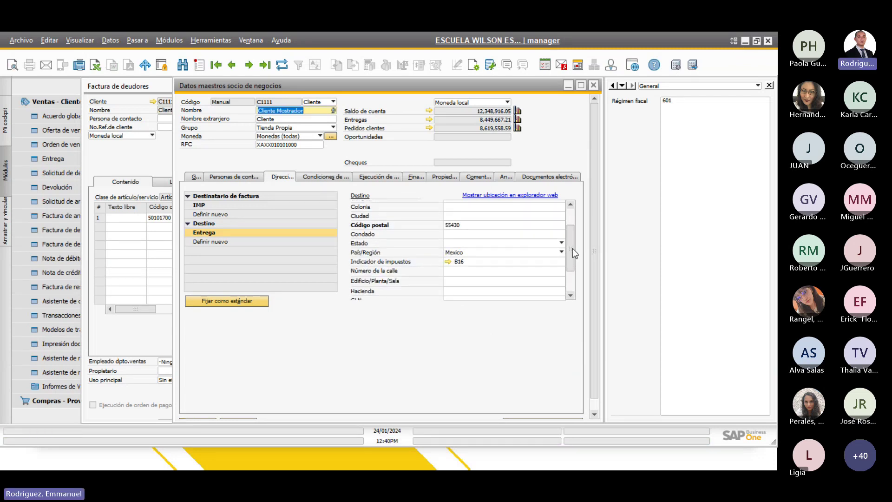
pyautogui.moveTo(573, 249); pyautogui.dragTo(571, 263)
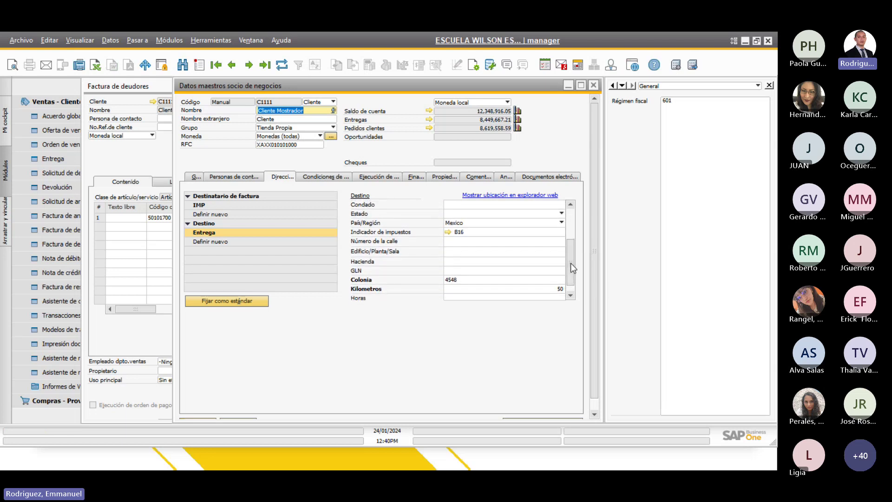
pyautogui.click(538, 279)
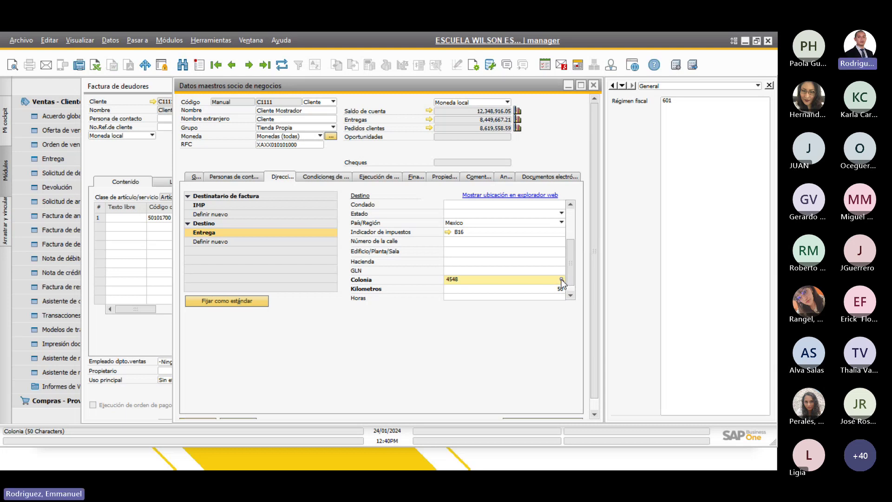
pyautogui.click(561, 280)
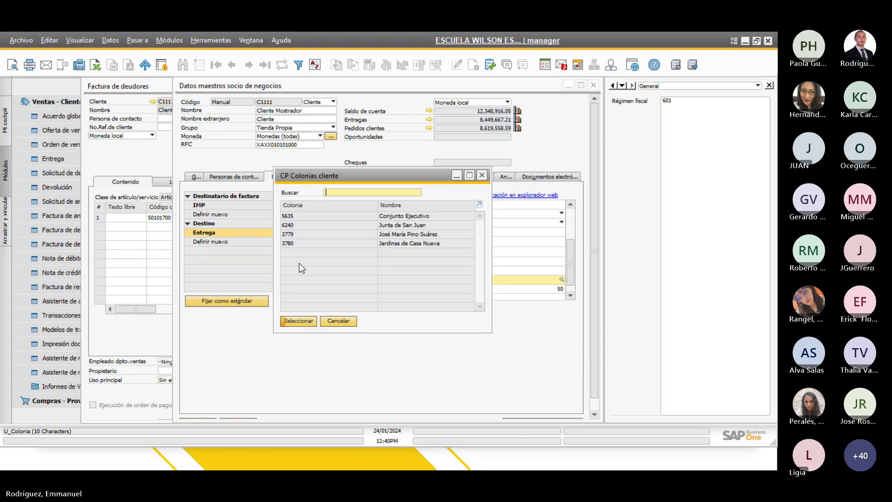
# - Switch to the CatalogosCartaPorte30 workbook in Excel and look through the c_Colonia_2 sheet of the colonia catalogue
pyautogui.hotkey('alt', 'Tab')
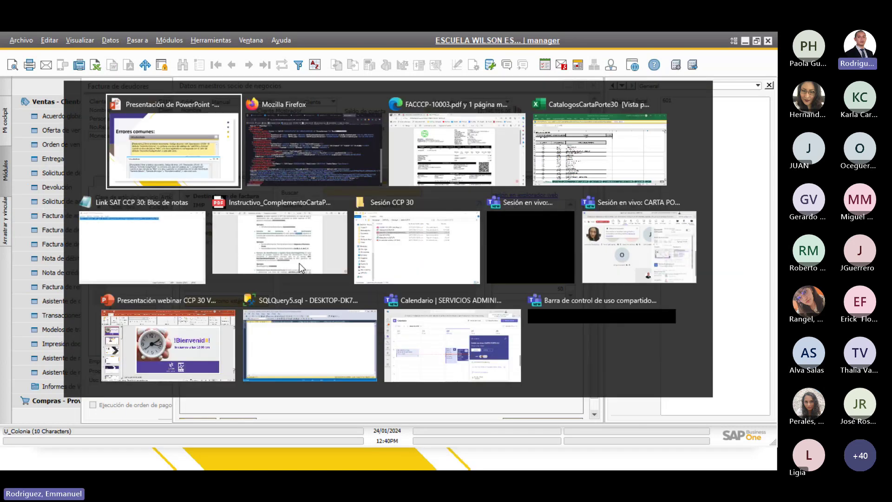
pyautogui.hotkey('alt', 'Tab')
pyautogui.hotkey('alt', 'Tab')
pyautogui.hotkey('alt', 'Tab')
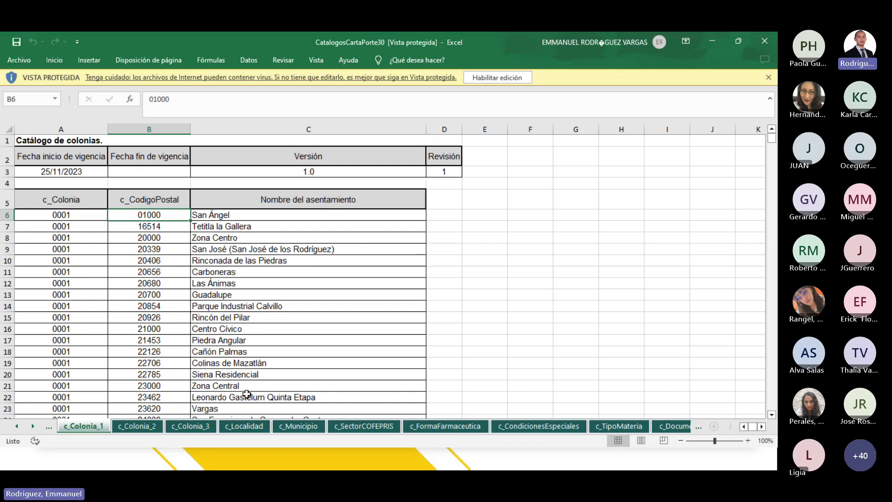
pyautogui.click(139, 424)
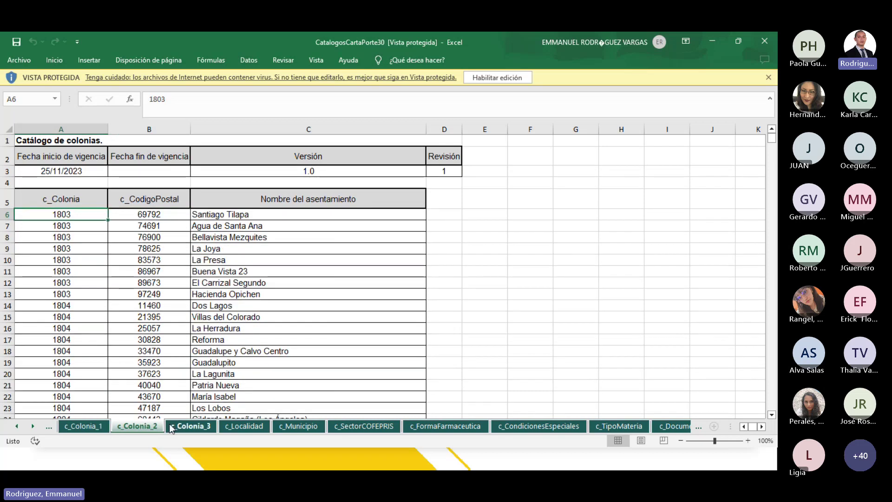
pyautogui.scroll(-4, 90, 320)
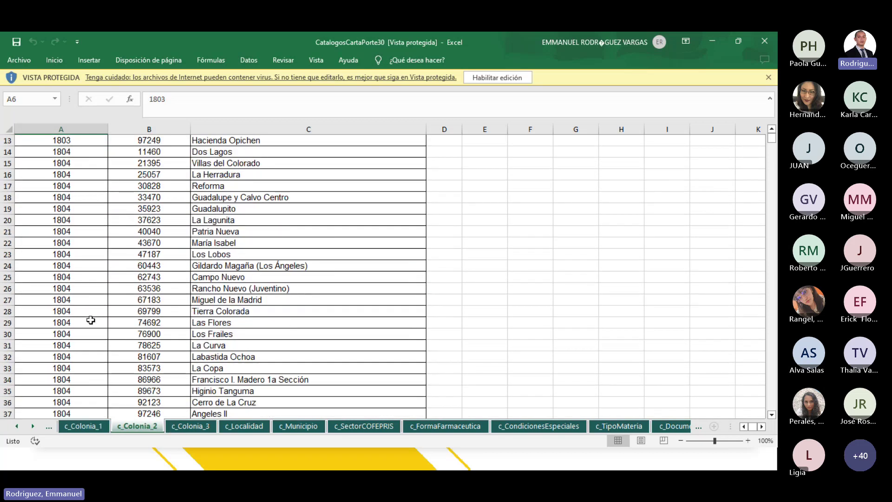
pyautogui.scroll(-3, 91, 319)
# - Switch to the SAT Carta Porte page in Firefox and check the publication dates of the 3.0 Autotransporte instructions and catalogues
pyautogui.hotkey('alt', 'Tab')
pyautogui.hotkey('alt', 'Tab')
pyautogui.hotkey('alt', 'Tab')
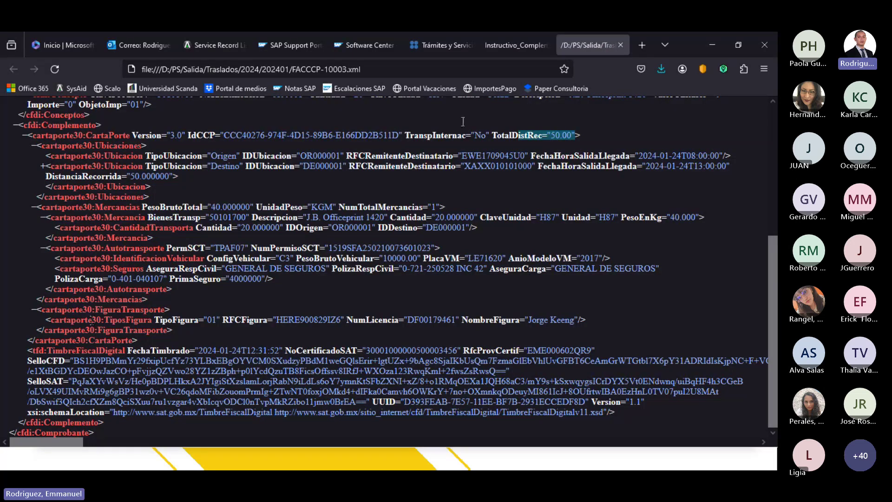
pyautogui.click(439, 49)
pyautogui.scroll(2, 406, 283)
pyautogui.scroll(3, 405, 282)
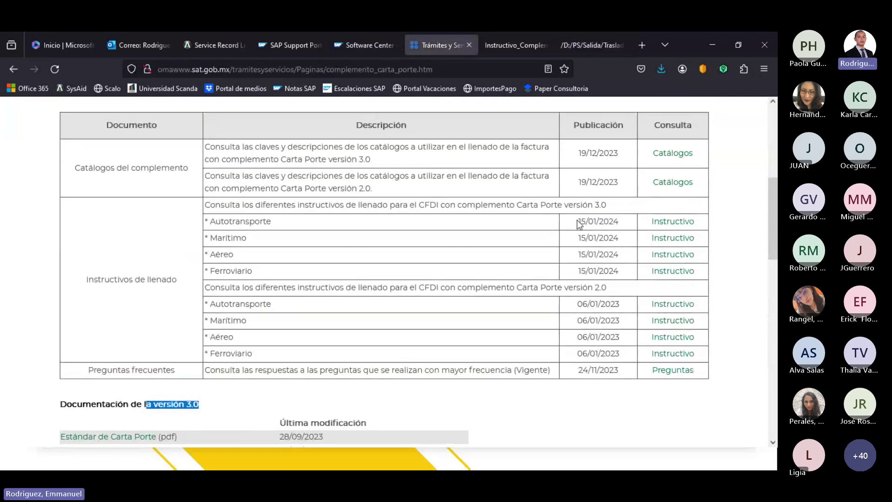
pyautogui.moveTo(578, 222); pyautogui.dragTo(618, 219)
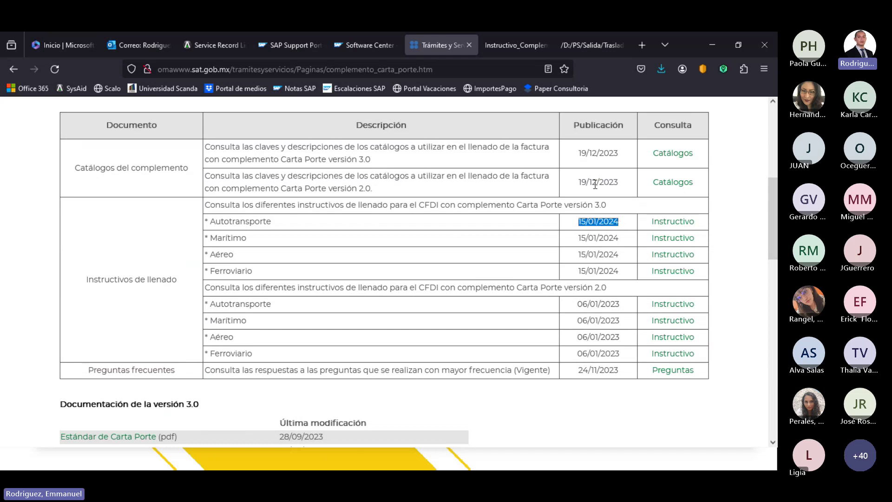
pyautogui.moveTo(580, 152); pyautogui.dragTo(620, 154)
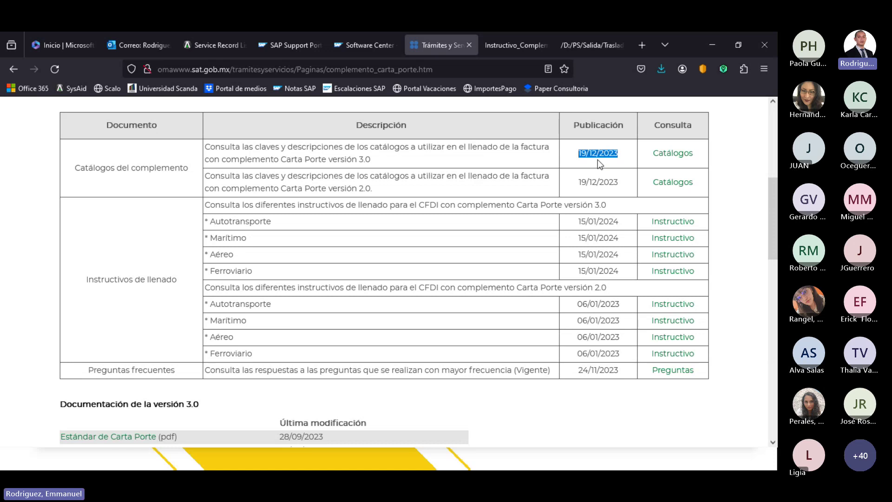
# - Return to the presentation and advance to the common errors slide on RFCFigura and MaterialPeligroso
pyautogui.hotkey('alt', 'Tab')
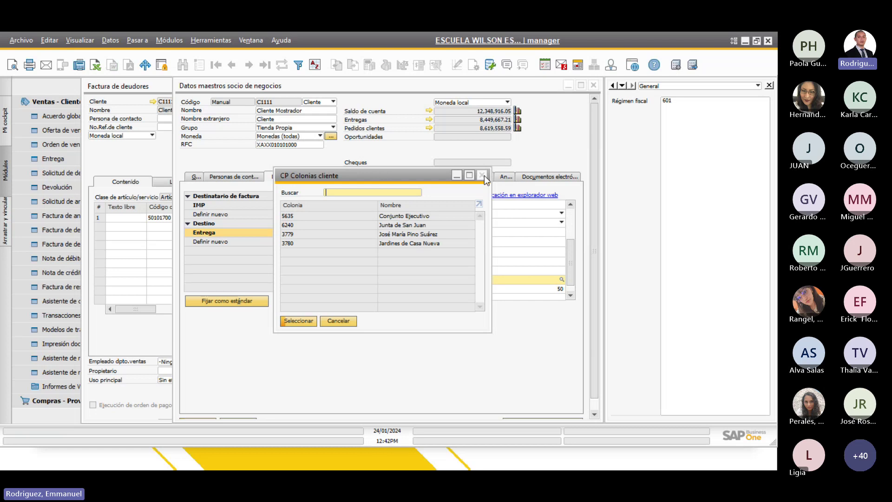
pyautogui.hotkey('alt', 'Tab')
pyautogui.hotkey('alt', 'Tab')
pyautogui.hotkey('alt', 'Tab')
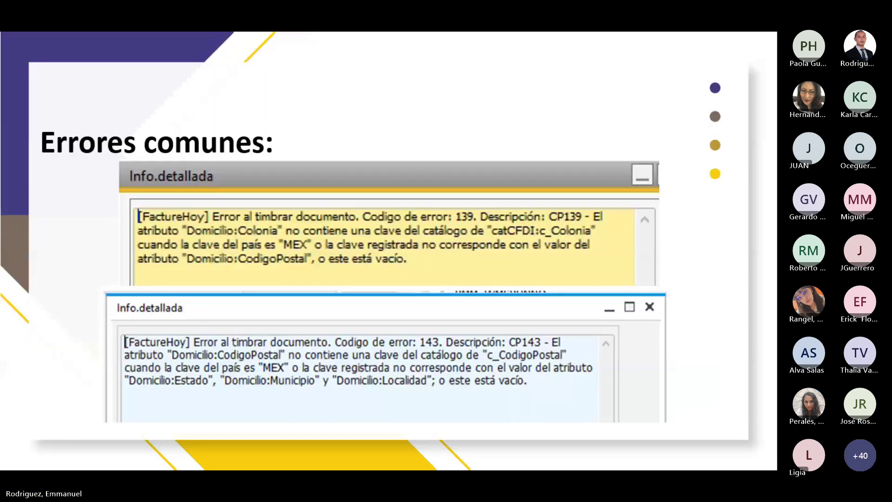
pyautogui.press('Right')
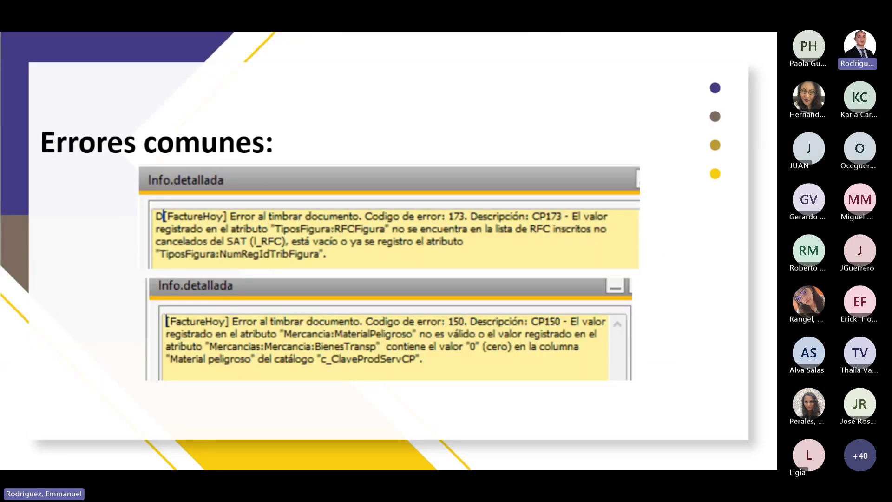
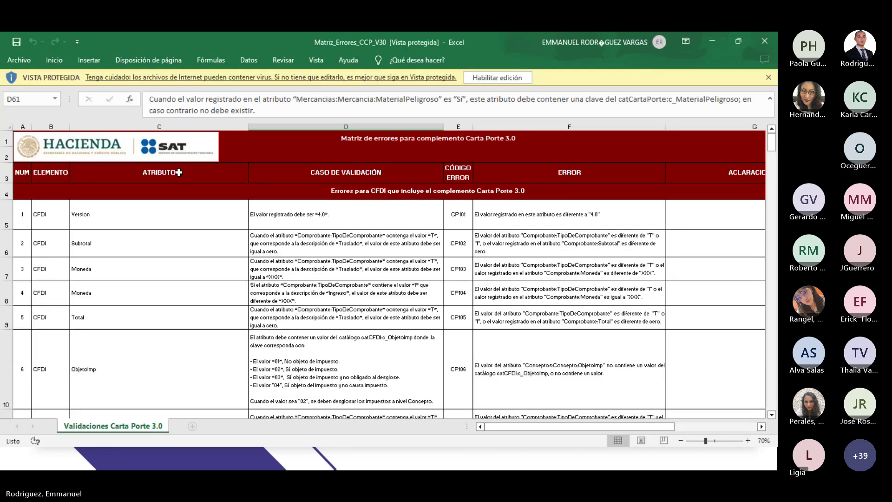
# - Enable editing of the Matriz_Errores_CCP_V30 workbook and look through its ELEMENTO column across the CFDI and CartaPorte rows
pyautogui.click(494, 77)
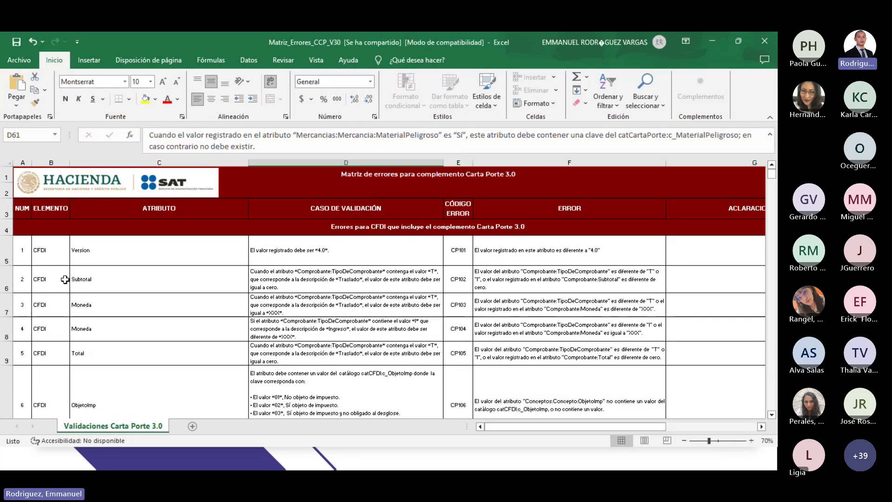
pyautogui.click(52, 163)
pyautogui.scroll(-4, 50, 296)
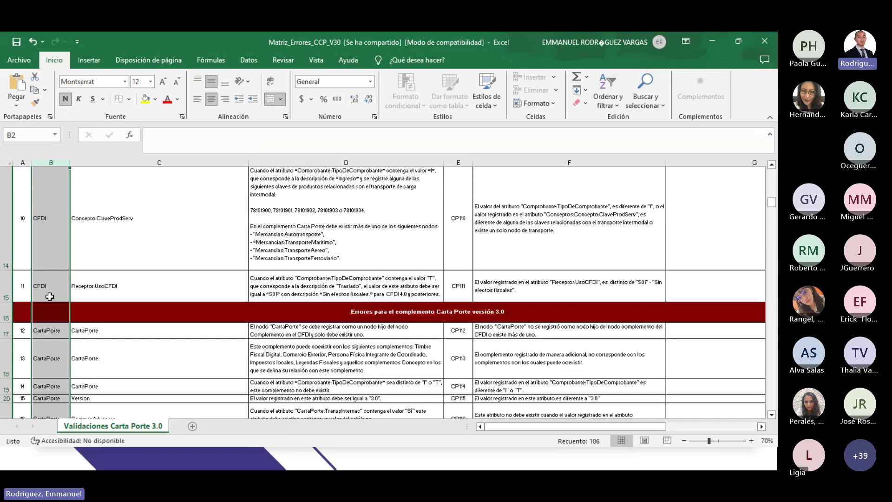
pyautogui.scroll(-2, 50, 297)
pyautogui.scroll(3, 50, 297)
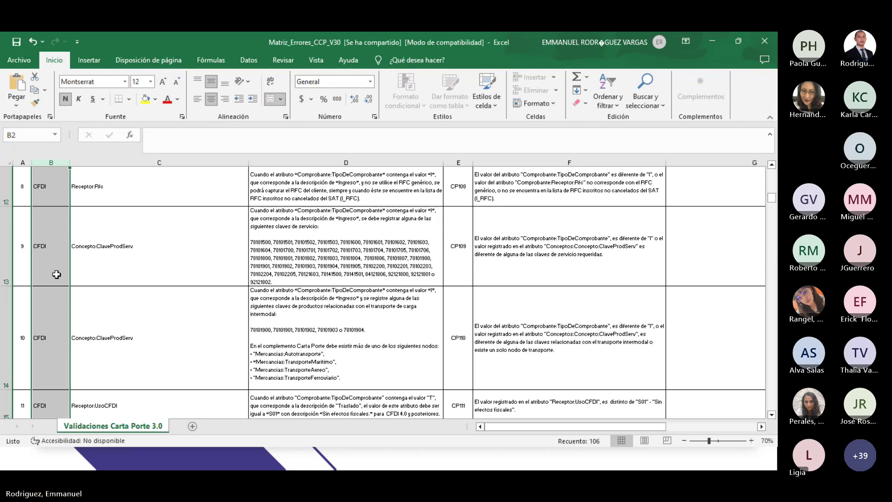
pyautogui.scroll(-1, 56, 274)
pyautogui.scroll(-1, 57, 274)
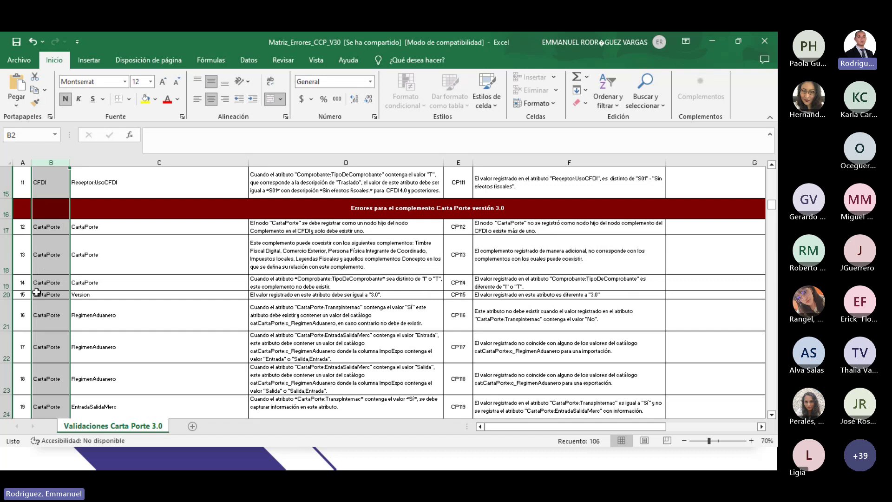
# - Switch to FACCCP-10003.xml in Firefox and highlight the Carta Porte node inside cfdi:Complemento to examine its structure
pyautogui.hotkey('alt', 'Tab')
pyautogui.hotkey('alt', 'Tab')
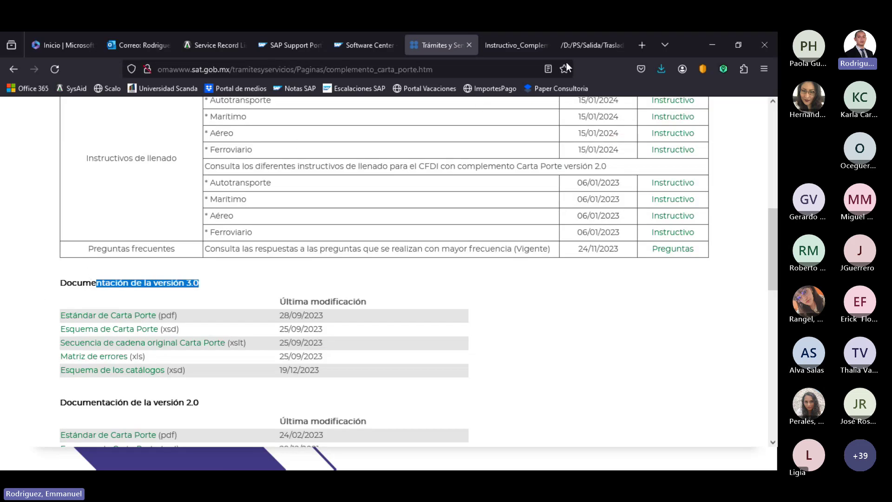
pyautogui.click(588, 45)
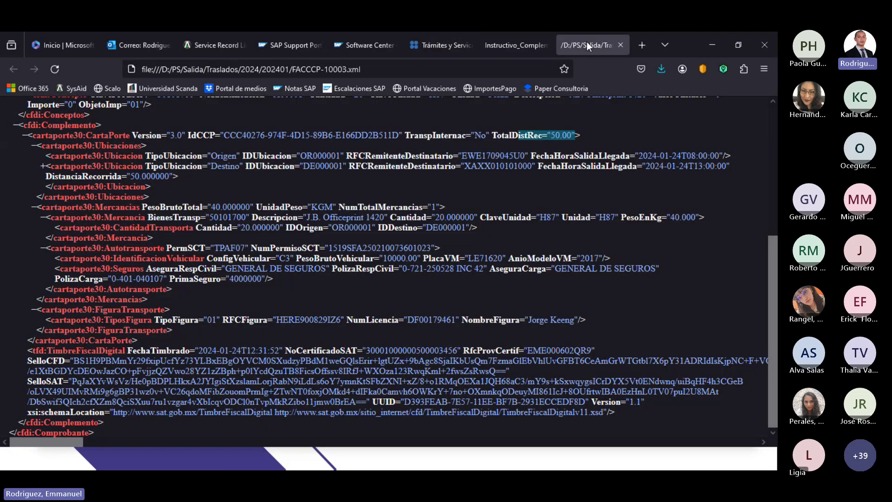
pyautogui.scroll(5, 19, 184)
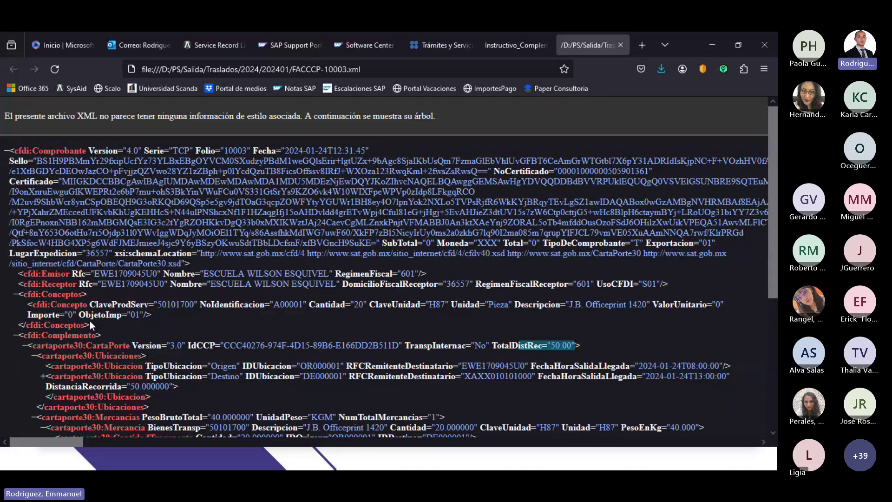
pyautogui.moveTo(94, 324); pyautogui.dragTo(155, 447)
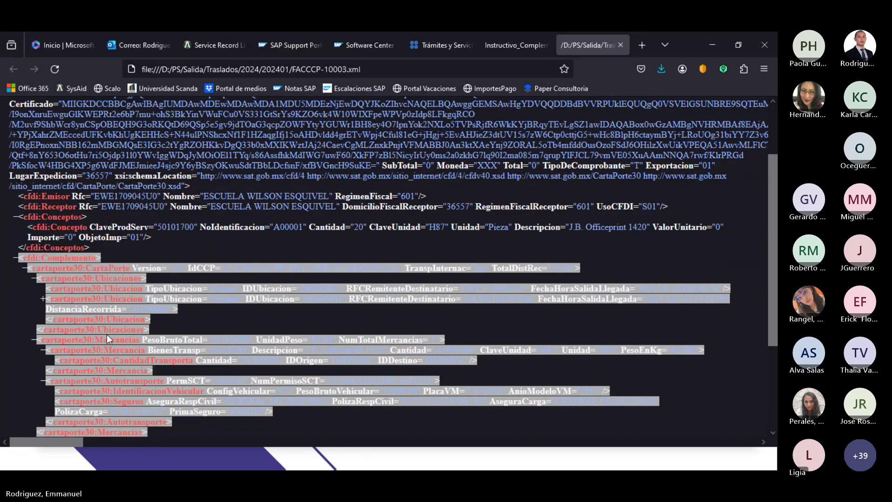
pyautogui.scroll(-3, 106, 334)
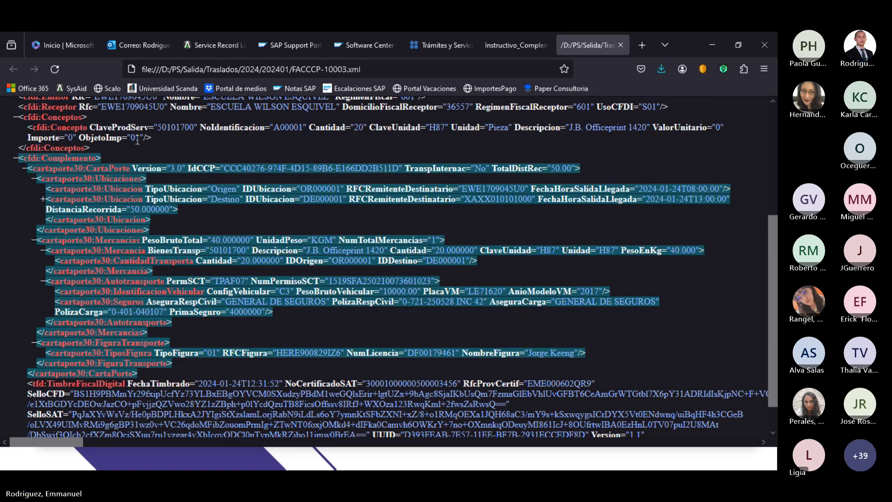
pyautogui.scroll(-2, 155, 138)
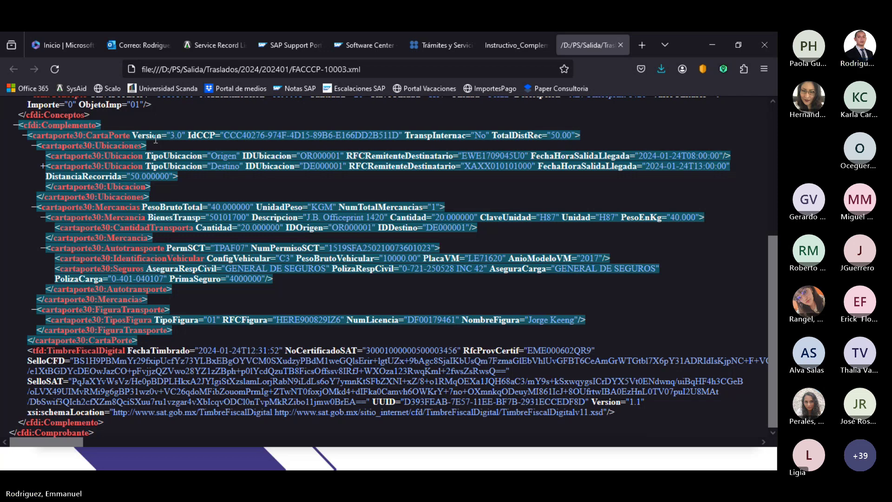
# - Return to the error matrix in Excel and examine the ATRIBUTO column and the CFDI Version row's validation case and error text
pyautogui.hotkey('alt', 'Tab')
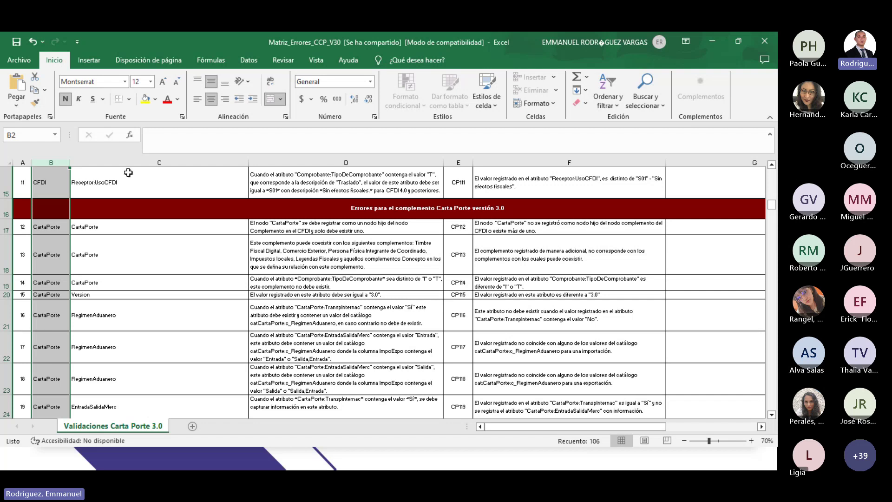
pyautogui.click(156, 162)
pyautogui.scroll(5, 154, 227)
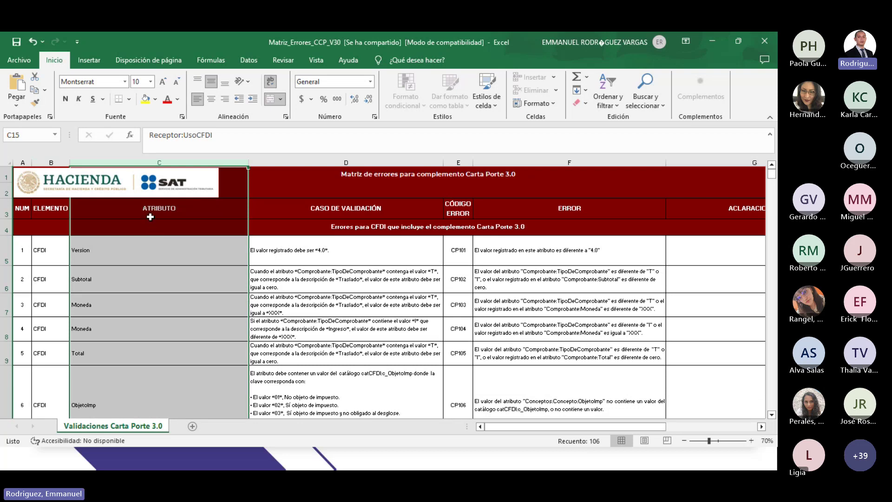
pyautogui.scroll(-1, 150, 217)
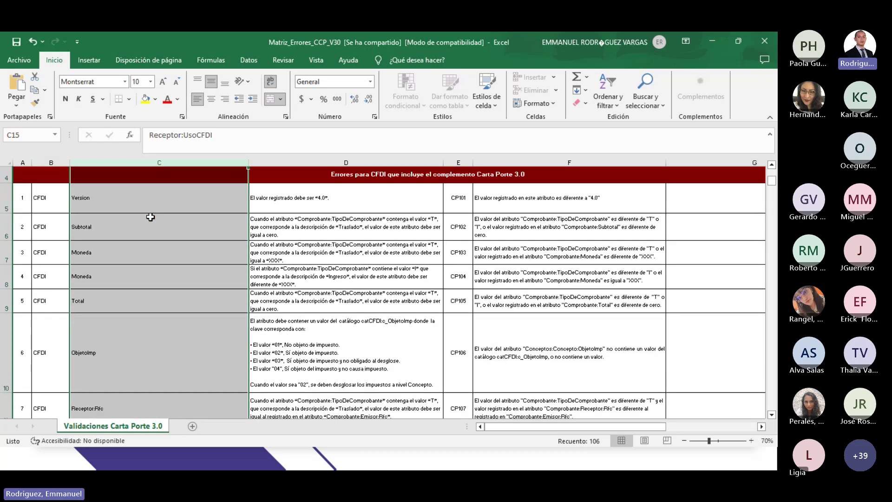
pyautogui.click(137, 199)
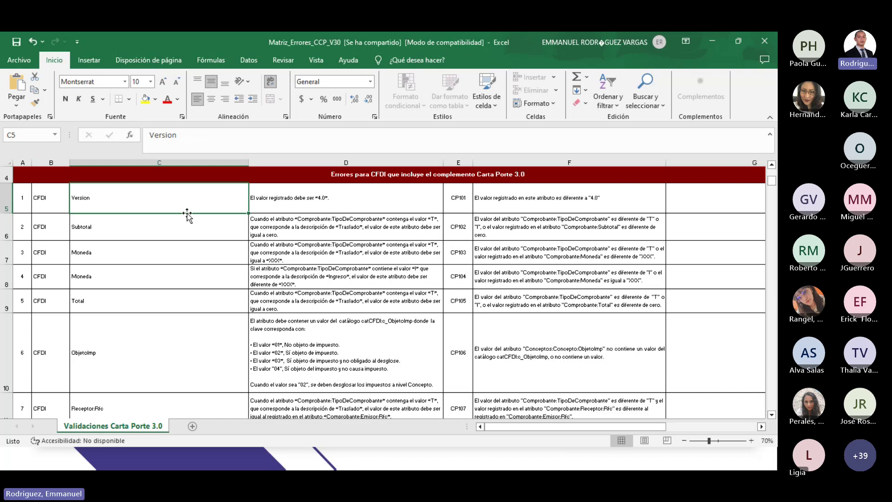
pyautogui.click(313, 202)
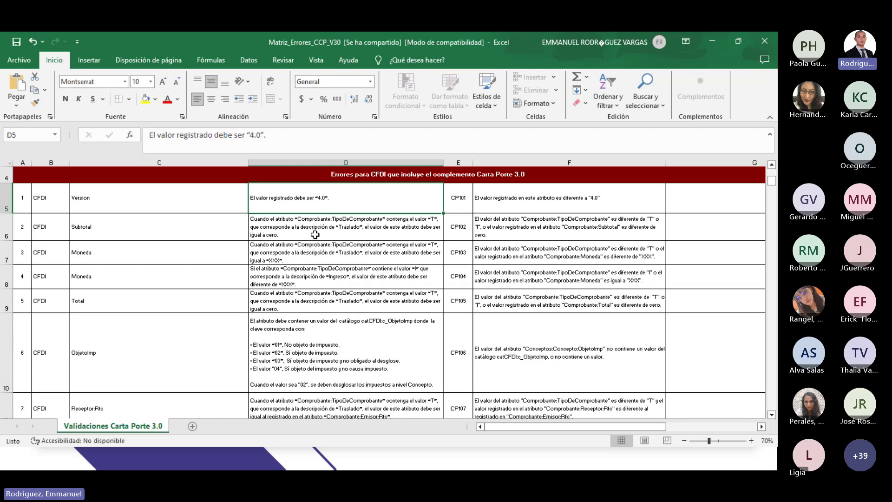
pyautogui.click(500, 203)
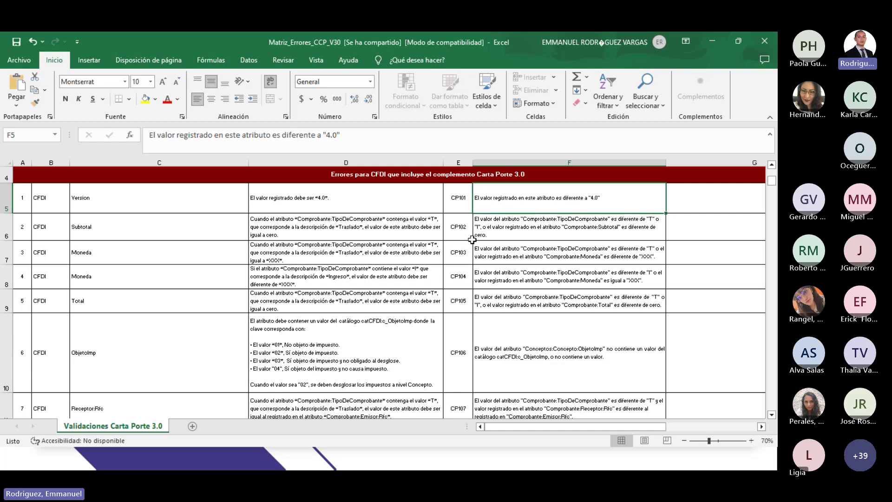
# - Examine the Carta Porte 3.0 complement errors, including the Version row's validation and error text, and highlight the CÓDIGO ERROR column
pyautogui.scroll(-3, 284, 288)
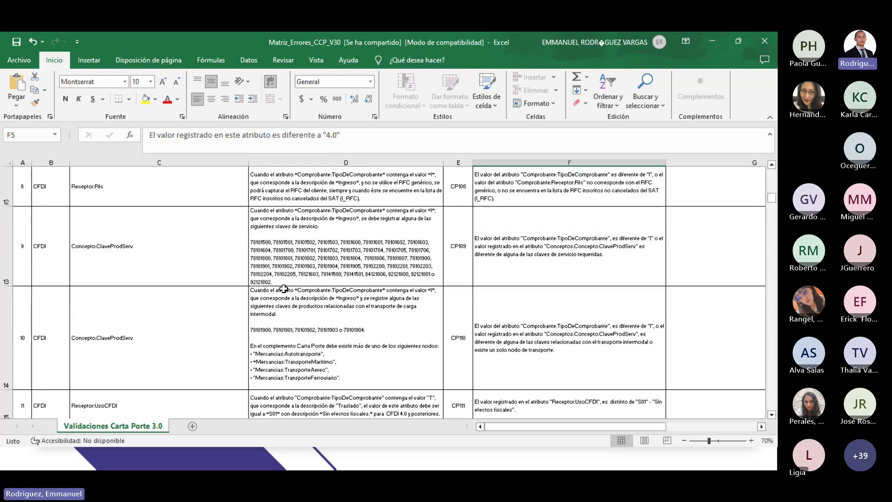
pyautogui.scroll(-1, 284, 289)
pyautogui.click(278, 225)
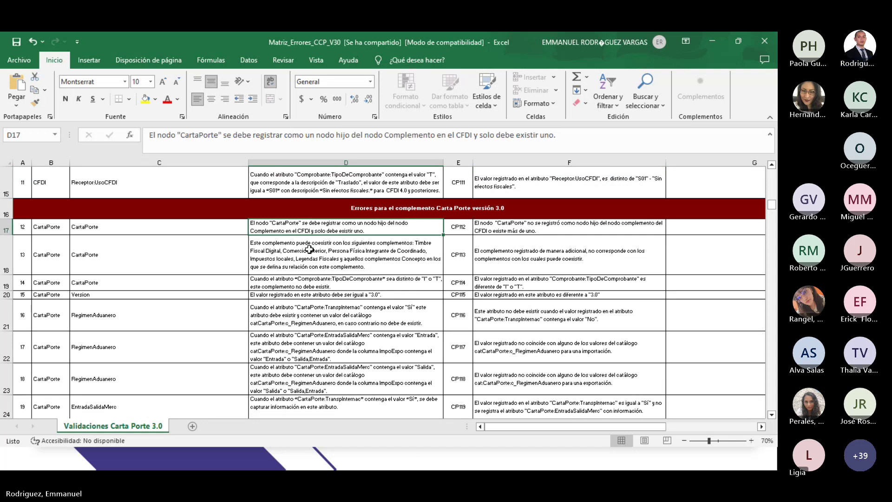
pyautogui.click(294, 311)
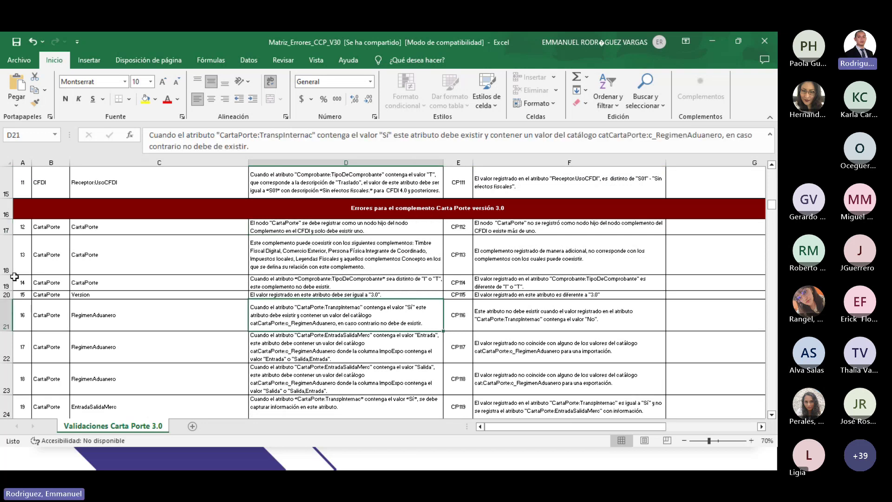
pyautogui.click(3, 295)
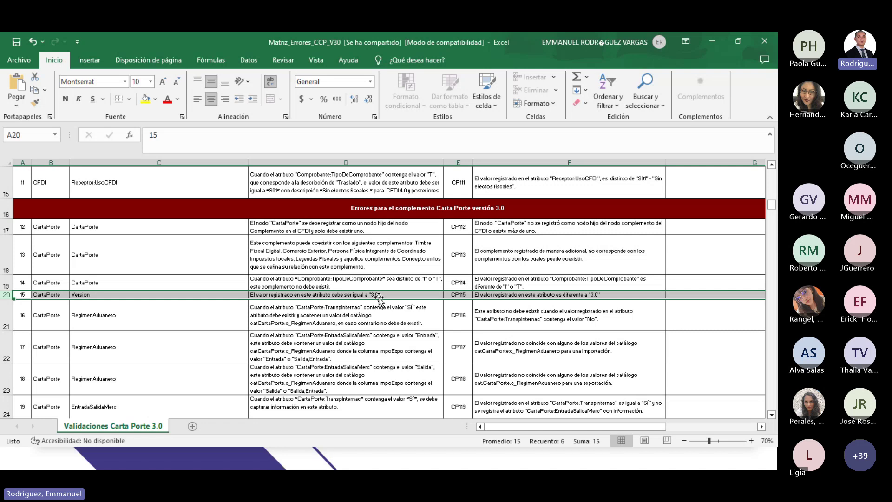
pyautogui.scroll(-1, 378, 297)
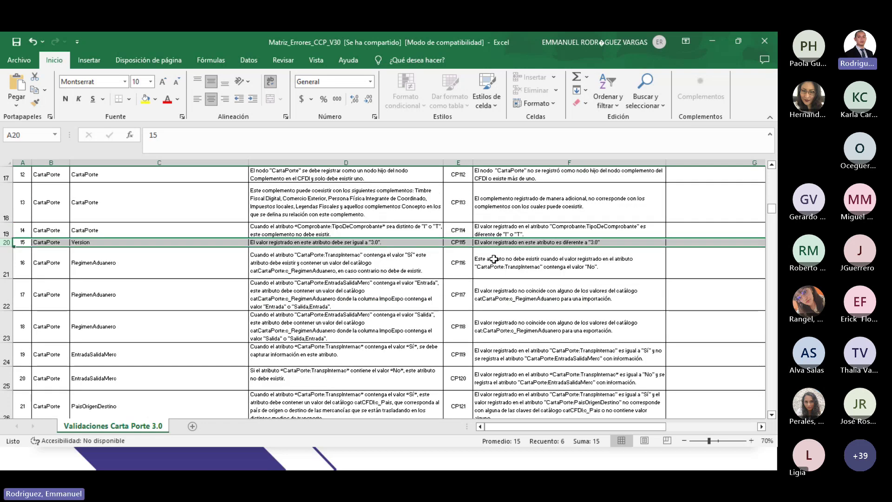
pyautogui.click(507, 241)
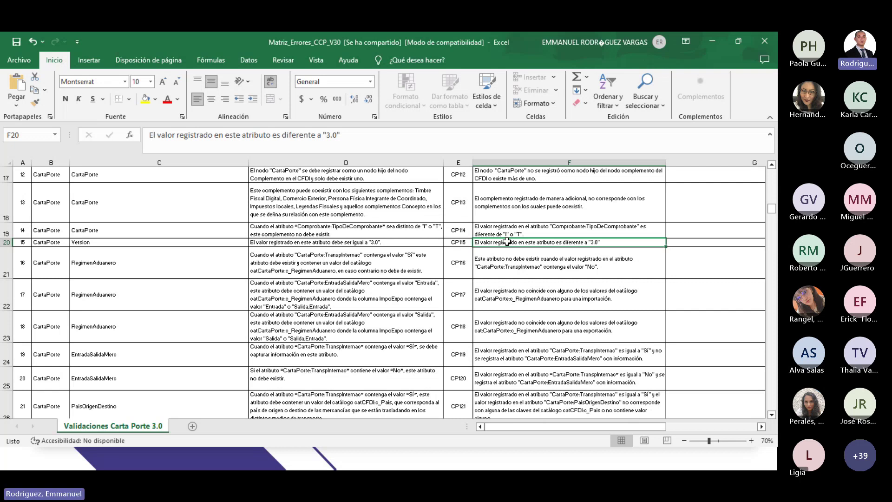
pyautogui.click(464, 162)
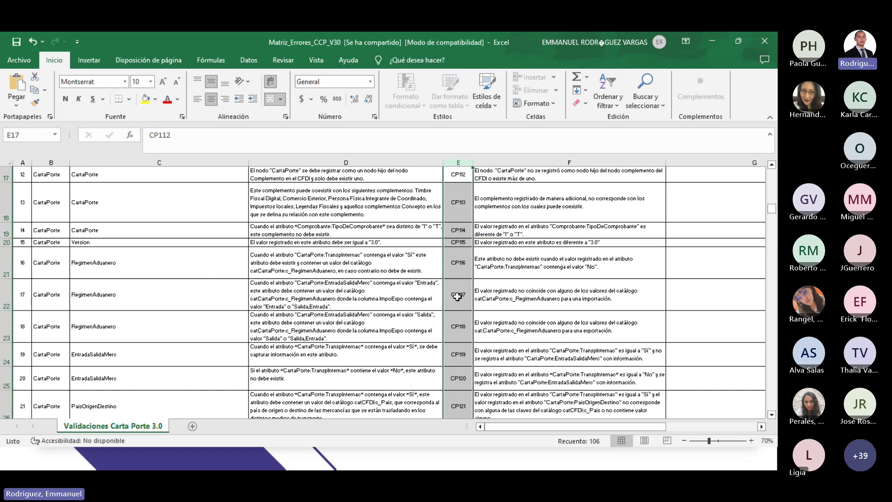
# - Switch back to the presentation and advance from the Matriz de errores CCP 30 slide to the Errores comunes slide
pyautogui.hotkey('alt', 'Tab')
pyautogui.hotkey('alt', 'Tab')
pyautogui.hotkey('alt', 'Tab')
pyautogui.hotkey('alt', 'Tab')
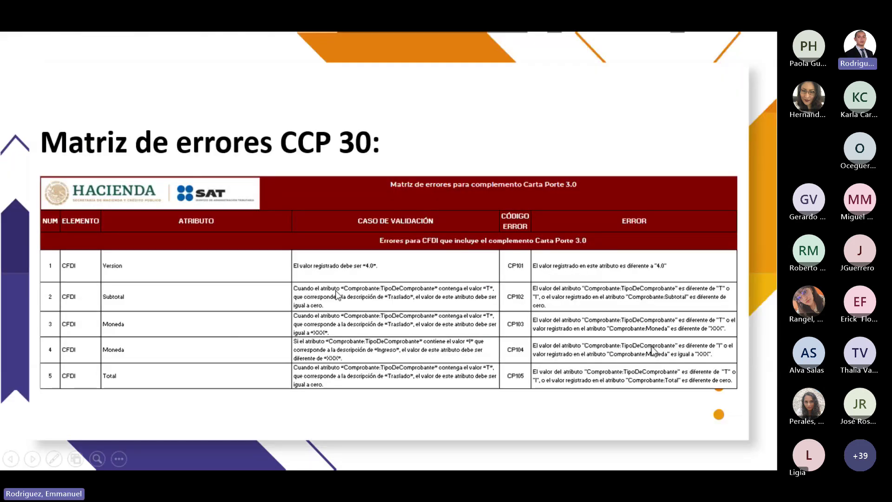
pyautogui.scroll(-1, 337, 296)
pyautogui.scroll(1, 337, 296)
pyautogui.scroll(-1, 337, 296)
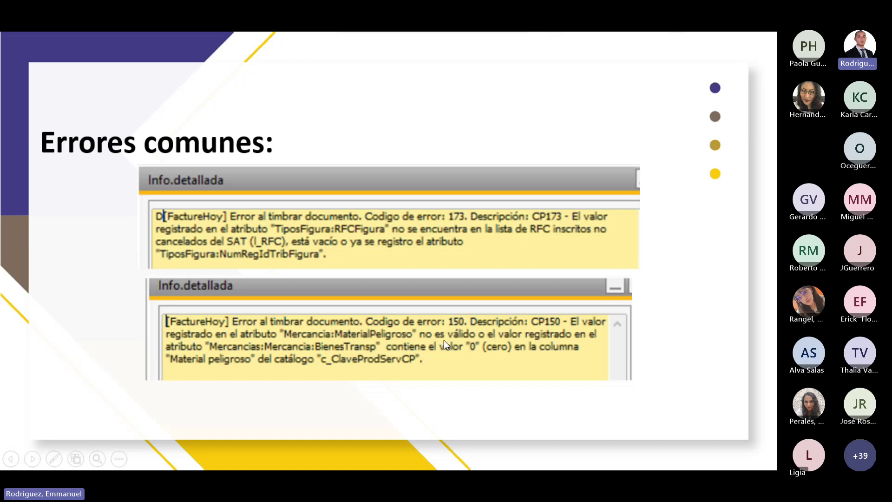
# - Switch through the error matrix to the SAT Carta Porte page in Firefox and locate the Matriz de errores entries in the documentation
pyautogui.hotkey('alt', 'Tab')
pyautogui.hotkey('alt', 'Tab')
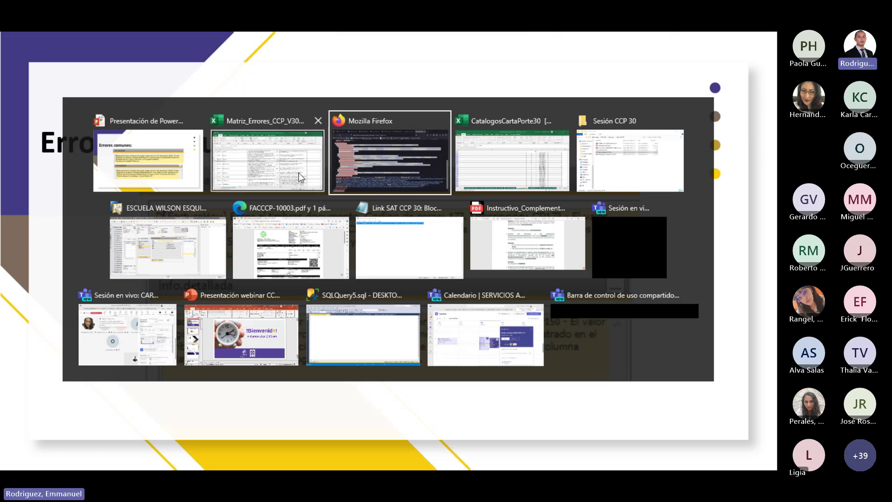
pyautogui.click(300, 177)
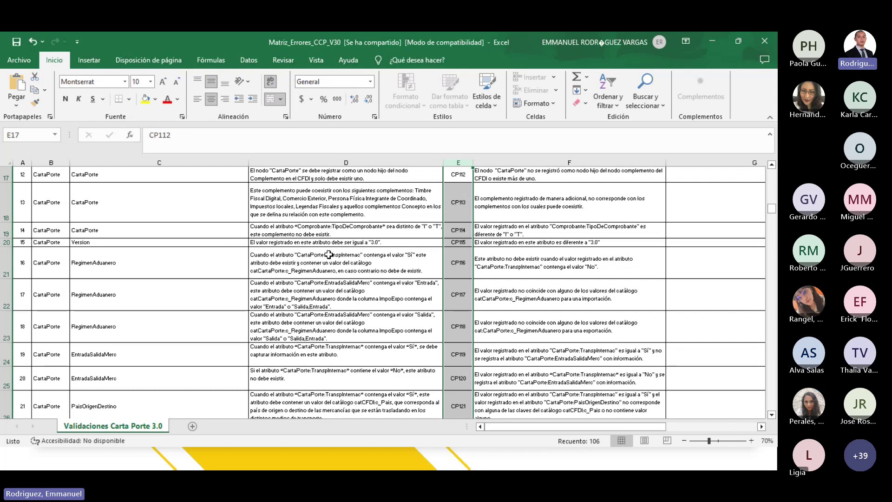
pyautogui.hotkey('alt', 'Tab')
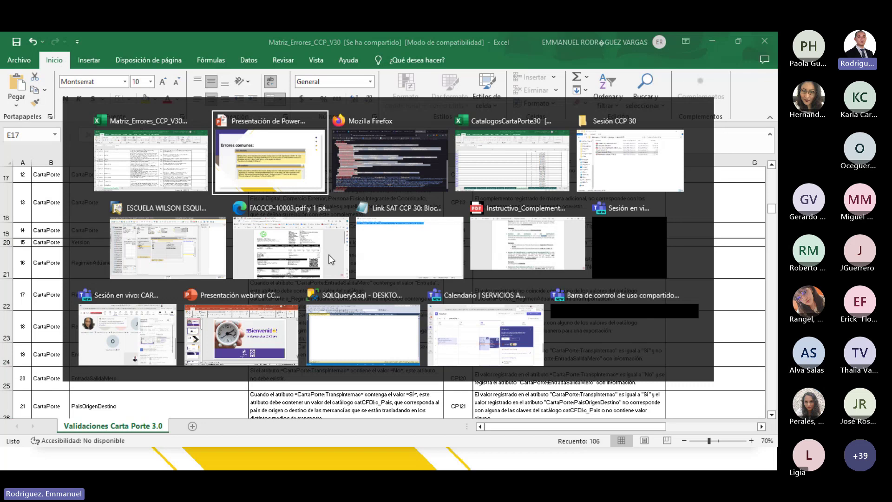
pyautogui.hotkey('alt', 'Tab')
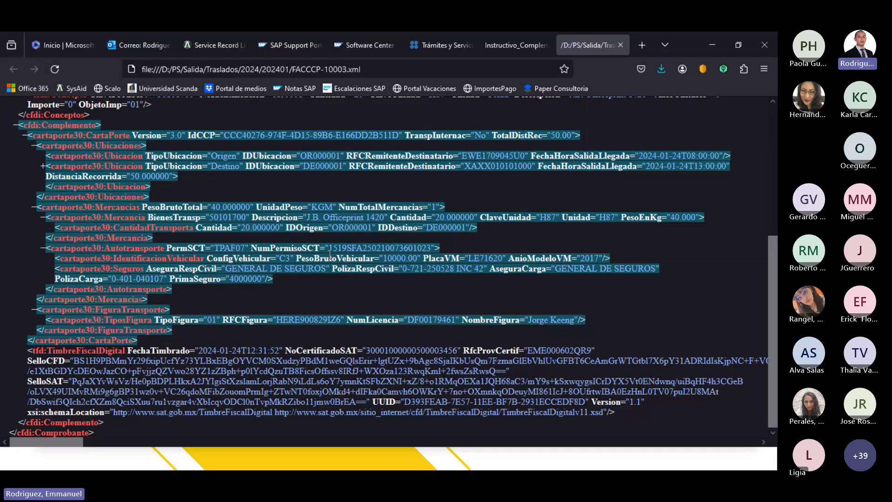
pyautogui.click(462, 52)
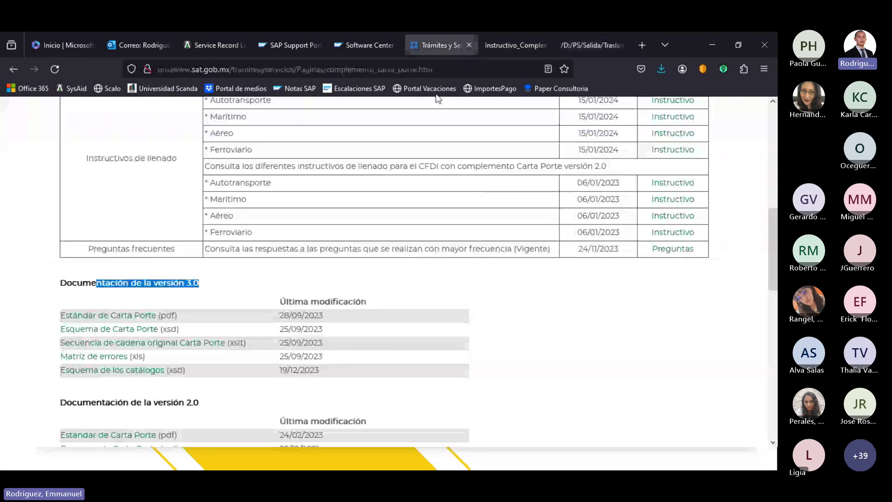
pyautogui.scroll(-3, 366, 253)
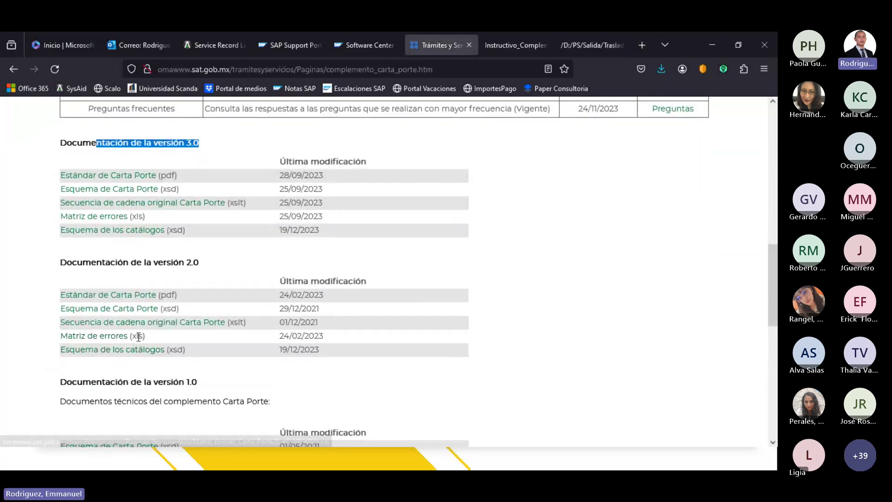
# - Check the Errores comunes slide, return to the Matriz_Errores_CCP_V30 workbook, and locate and highlight the CP150 row
pyautogui.hotkey('alt', 'Tab')
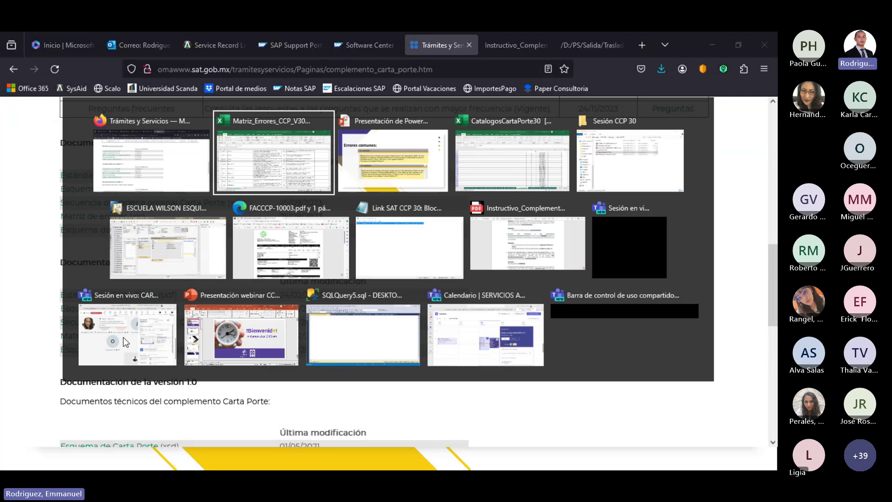
pyautogui.hotkey('alt', 'Tab')
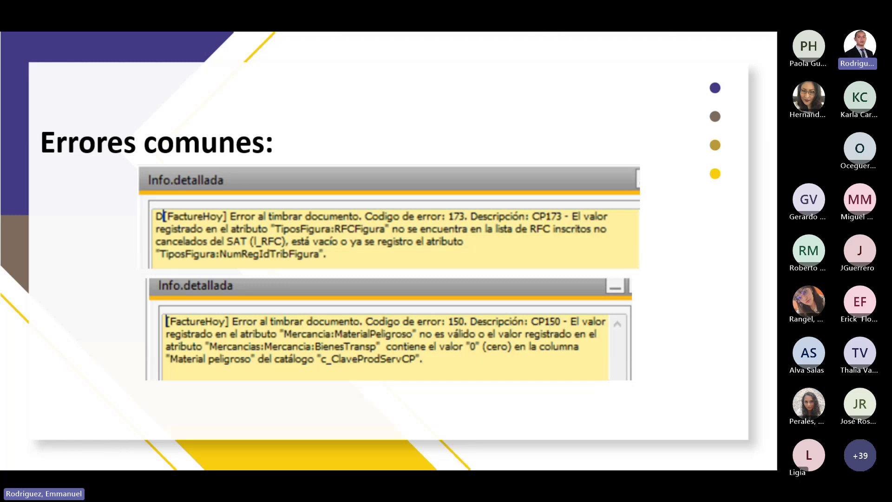
pyautogui.hotkey('alt', 'Tab')
pyautogui.hotkey('alt', 'Tab')
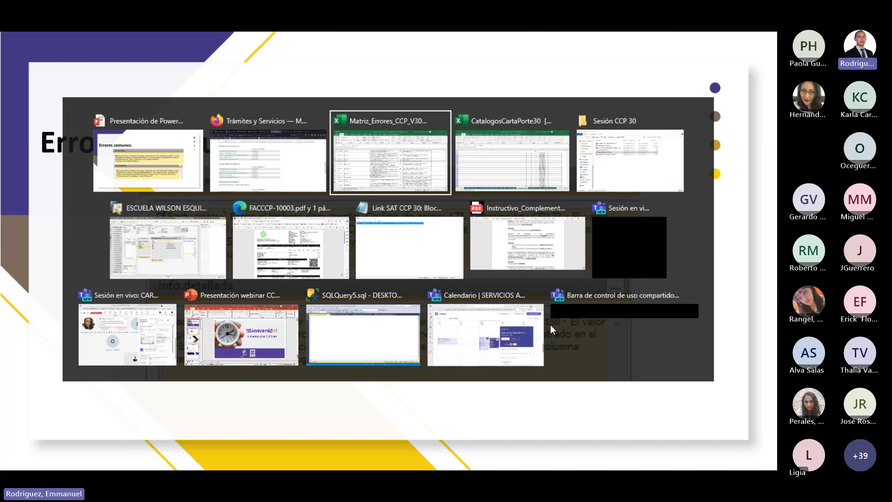
pyautogui.scroll(-5, 398, 328)
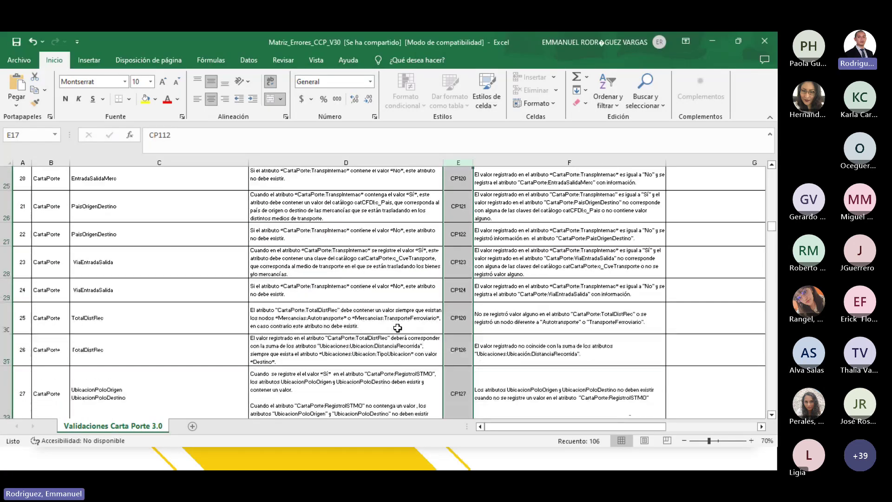
pyautogui.scroll(-3, 397, 328)
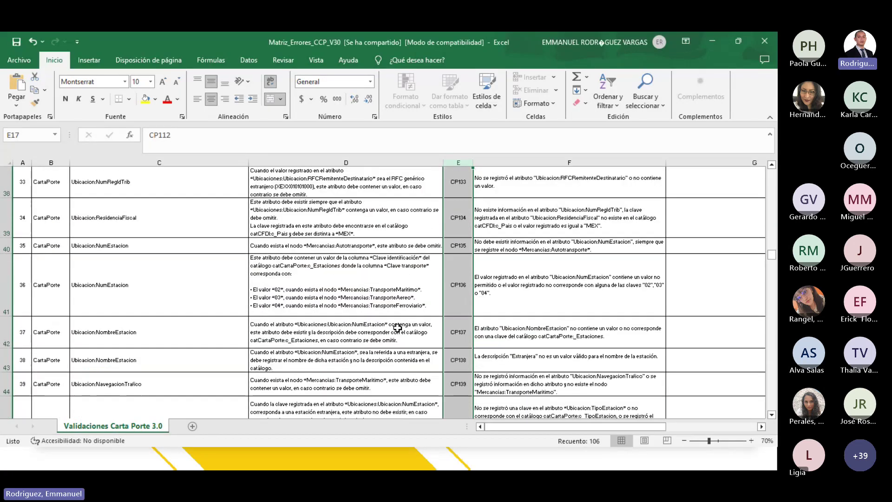
pyautogui.scroll(-5, 398, 328)
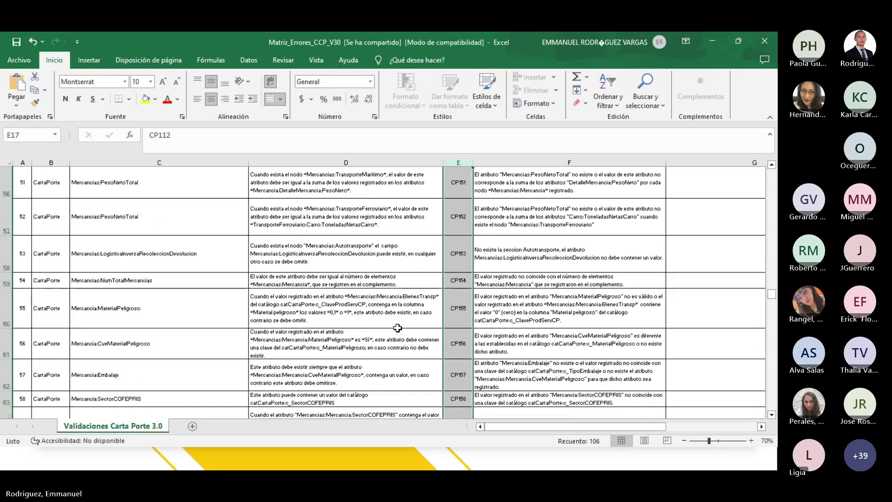
pyautogui.scroll(1, 286, 286)
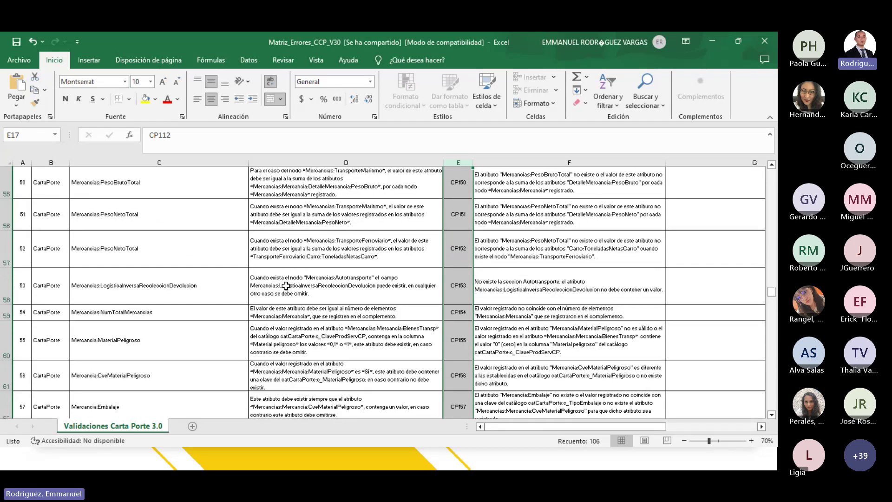
pyautogui.click(2, 188)
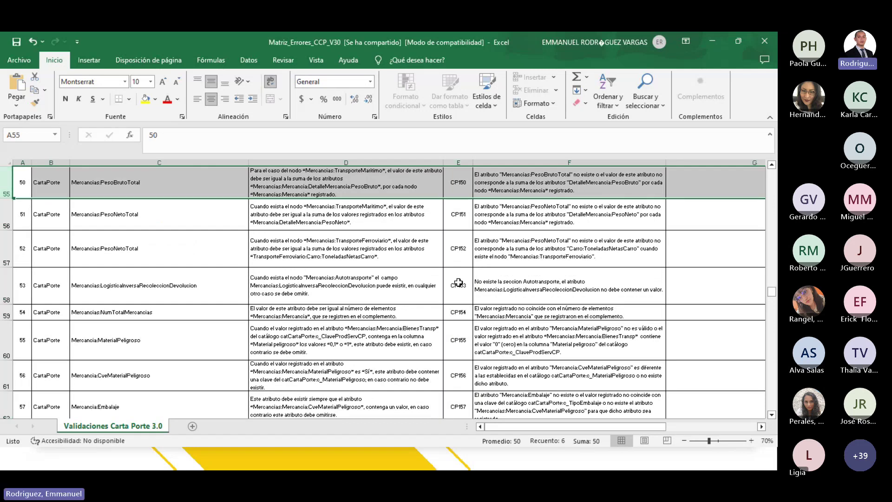
pyautogui.scroll(1, 459, 283)
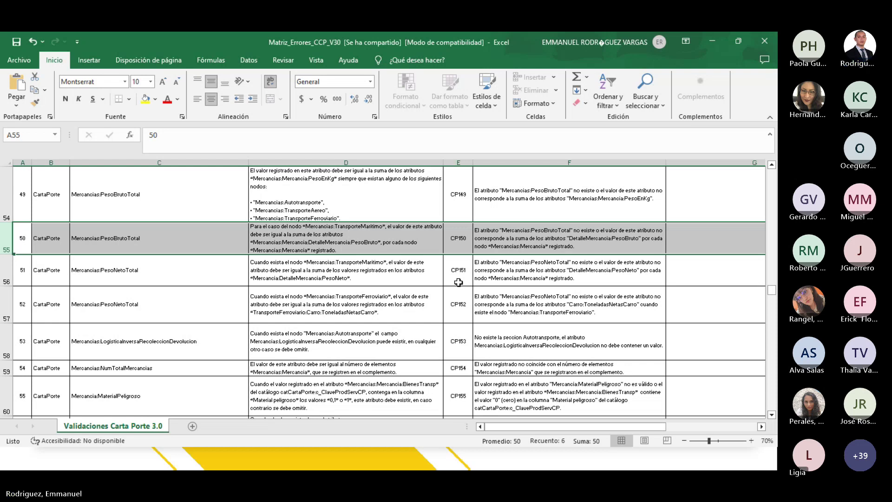
# - Compare the matrix with the slide's MaterialPeligroso error text and highlight the matching CP155 row
pyautogui.hotkey('alt', 'Tab')
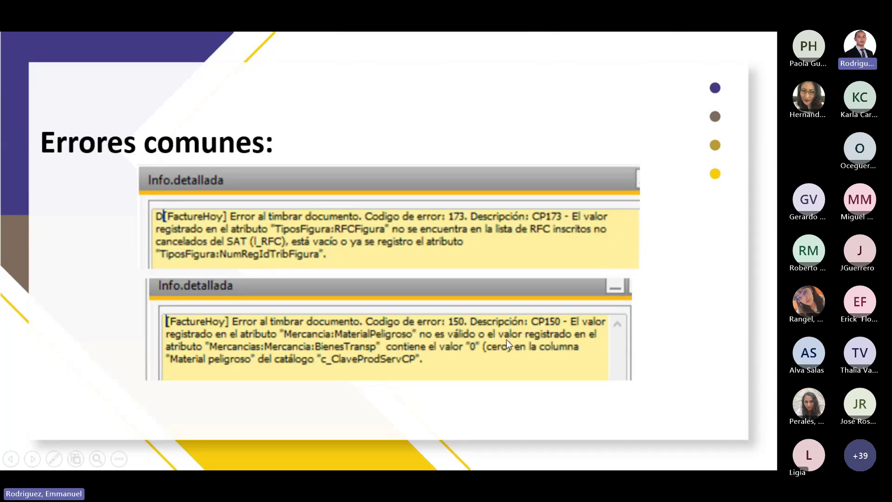
pyautogui.hotkey('alt', 'Tab')
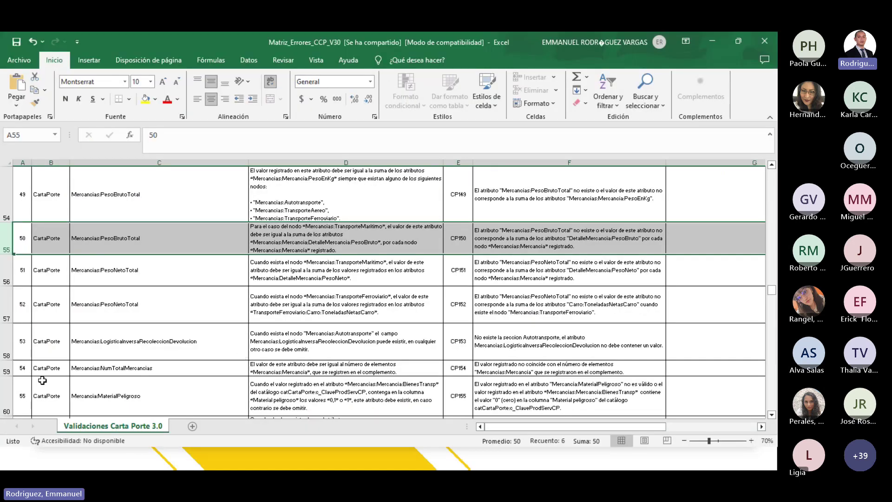
pyautogui.click(7, 393)
pyautogui.scroll(-3, 231, 321)
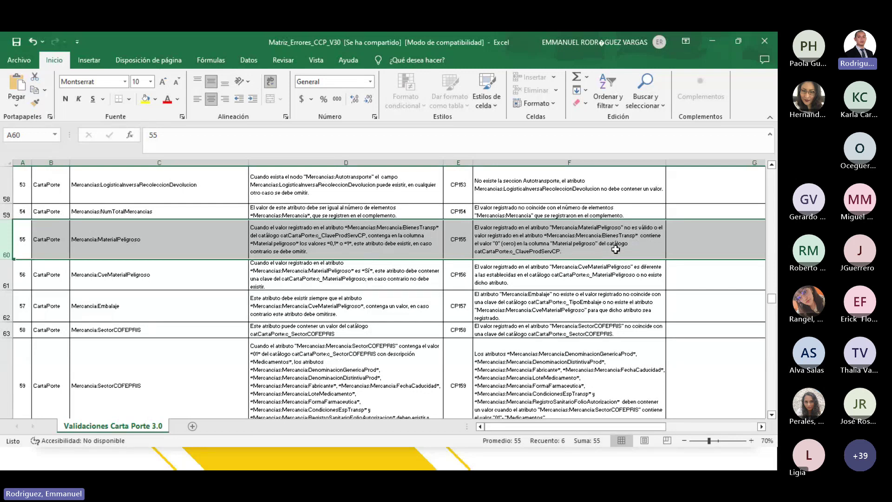
# - Recheck the Errores comunes slide and view the c_MaterialPeligroso sheet in the CatalogosCartaPorte30 workbook
pyautogui.hotkey('alt', 'Tab')
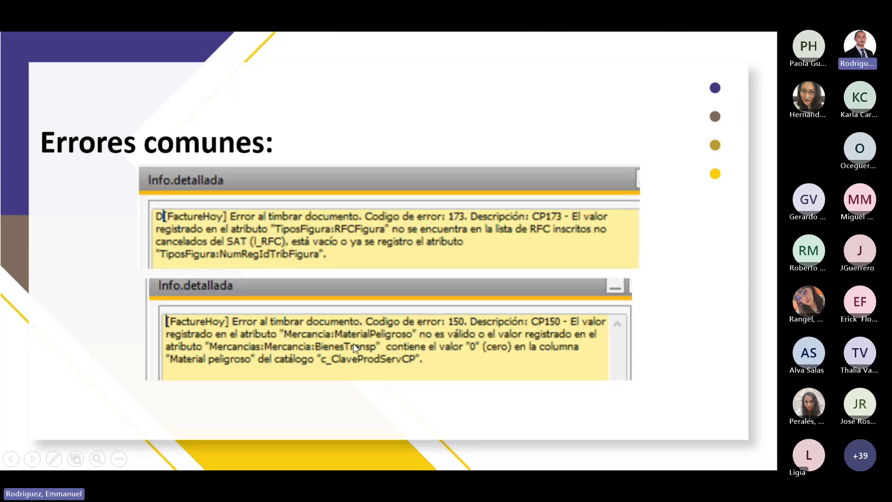
pyautogui.hotkey('alt', 'Tab')
pyautogui.hotkey('alt', 'Tab')
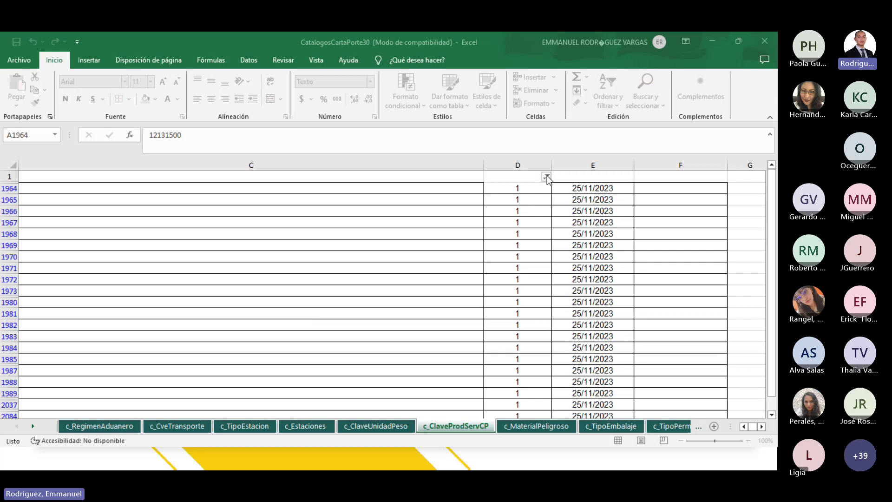
pyautogui.click(531, 426)
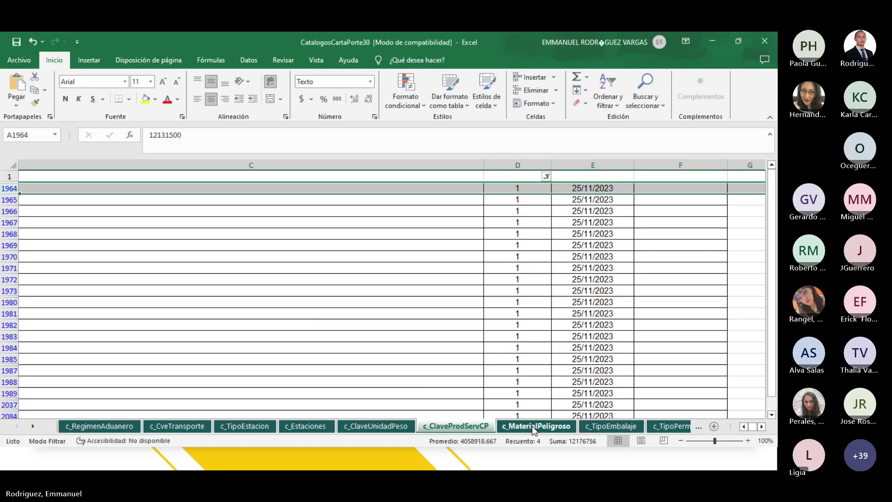
pyautogui.click(512, 427)
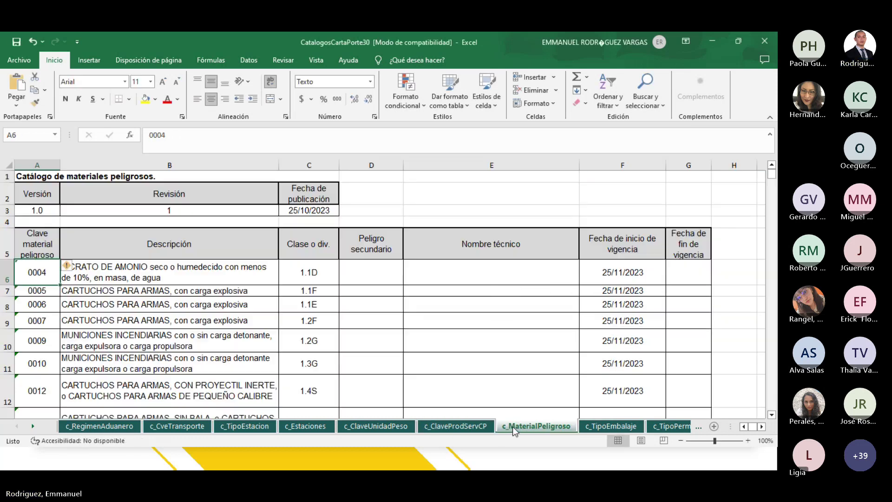
# - Return to the error matrix and highlight the CP155 code with its error text, followed by its Mercancia:MaterialPeligroso attribute
pyautogui.hotkey('alt', 'Tab')
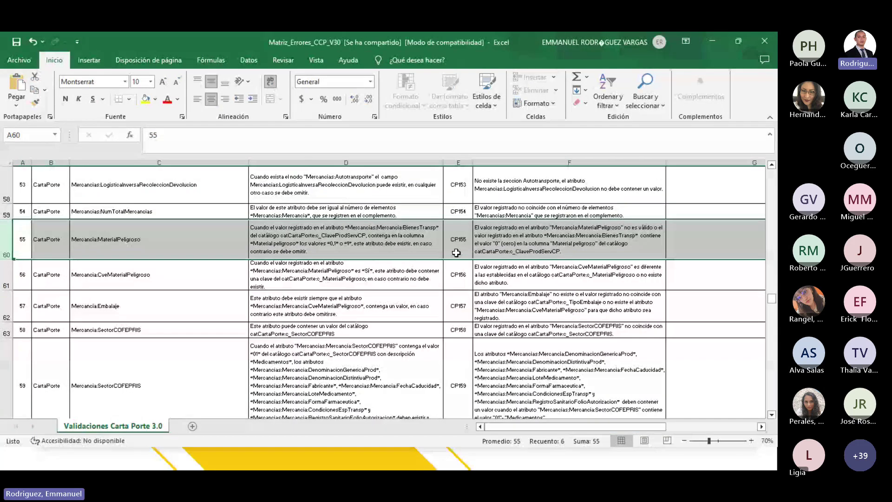
pyautogui.click(458, 237)
pyautogui.moveTo(458, 237); pyautogui.dragTo(534, 241)
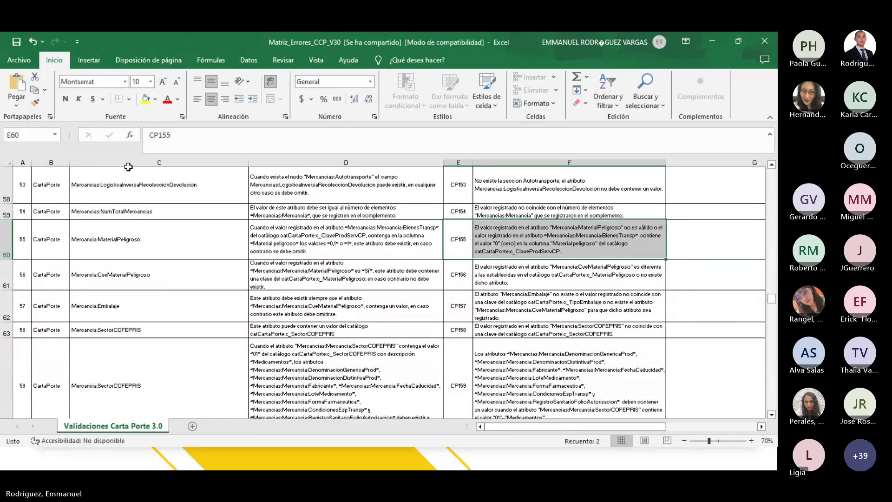
pyautogui.click(156, 246)
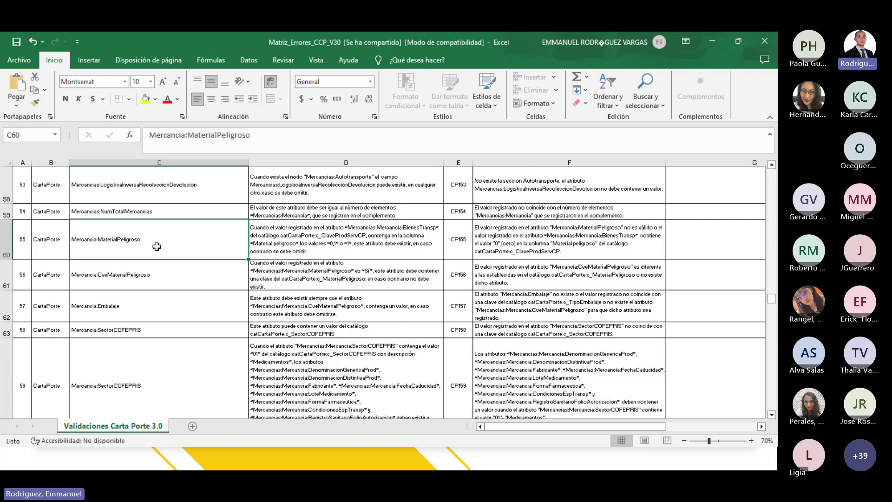
# - Switch to FACCCP-10003.xml in Firefox and highlight the BienesTransp attribute in the cartaporte30:Mercancia node
pyautogui.hotkey('alt', 'Tab')
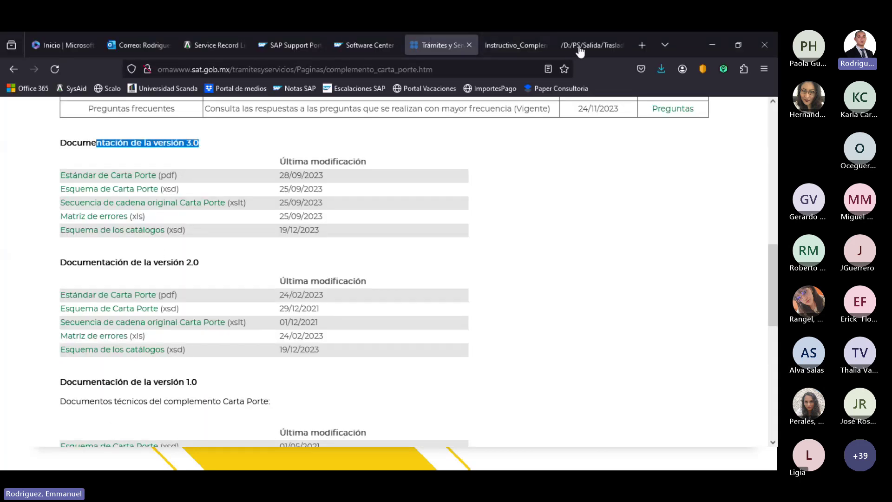
pyautogui.click(614, 46)
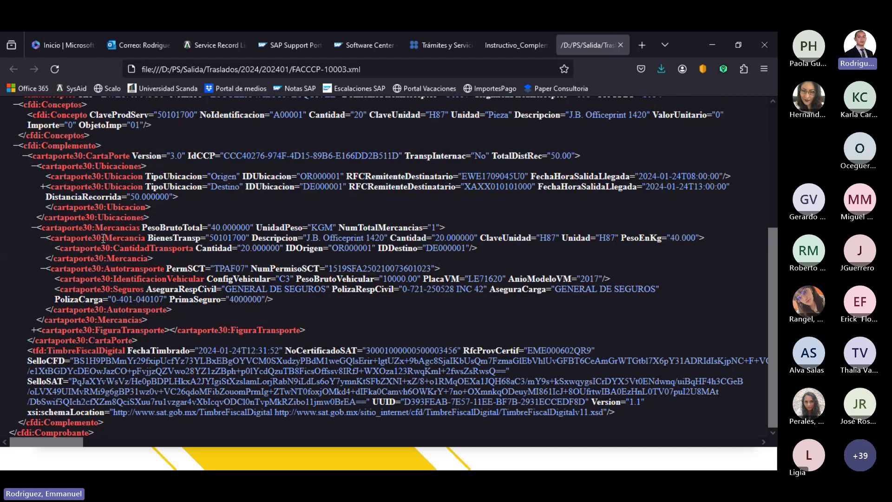
pyautogui.moveTo(73, 237); pyautogui.dragTo(259, 234)
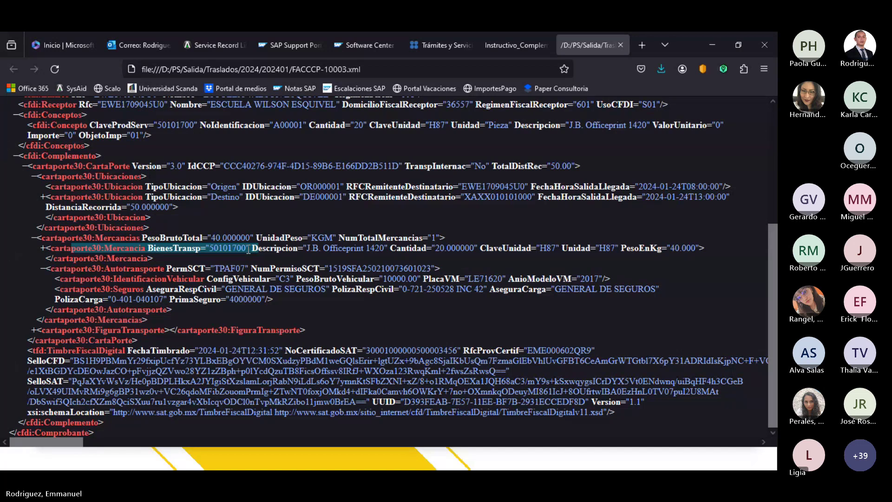
# - Return to the error matrix in Excel and examine the validation text of the CP155 row
pyautogui.hotkey('alt', 'Tab')
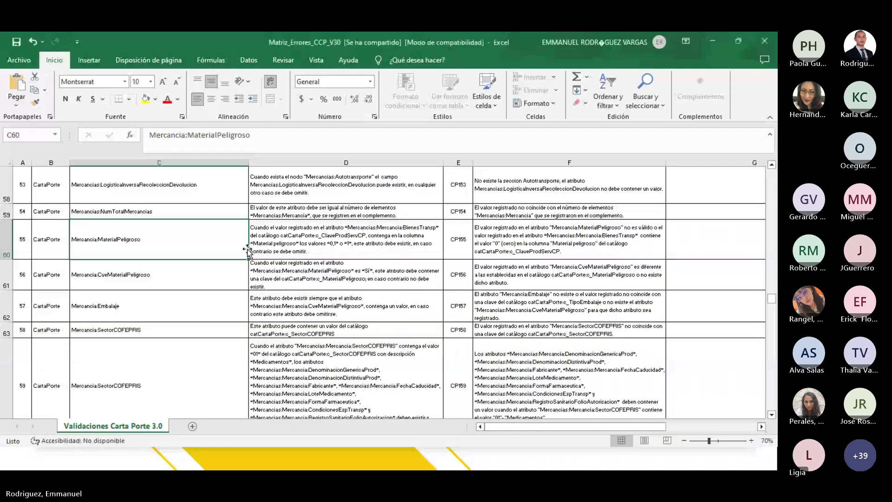
pyautogui.click(298, 228)
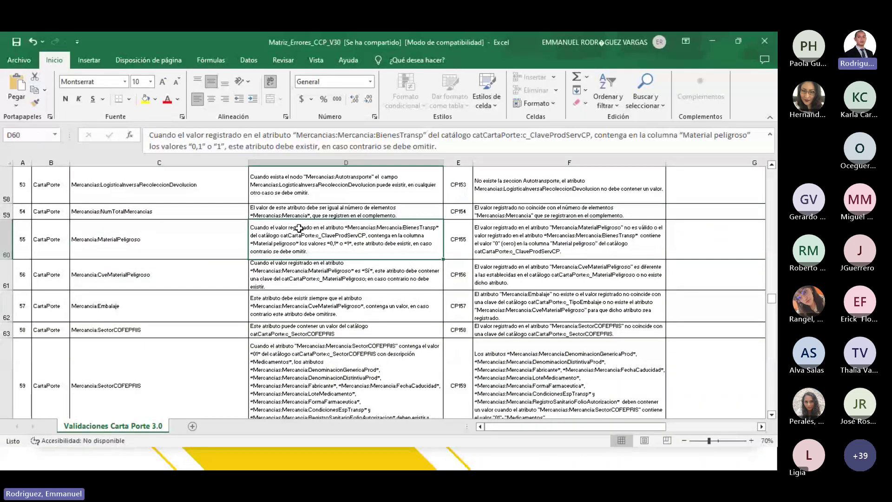